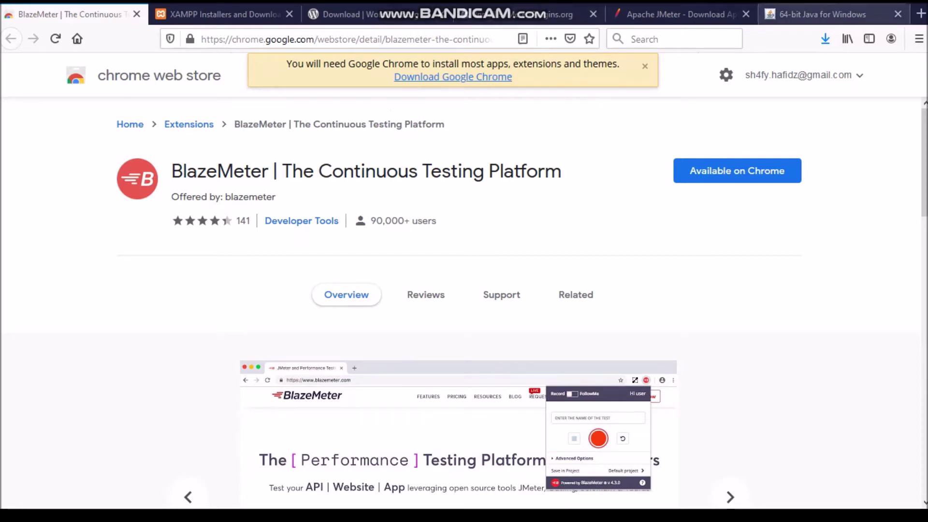
Open the 64-bit Java for Windows download page and review its version, licence notice and download option.
click(822, 14)
scroll(517, 281, up, 2)
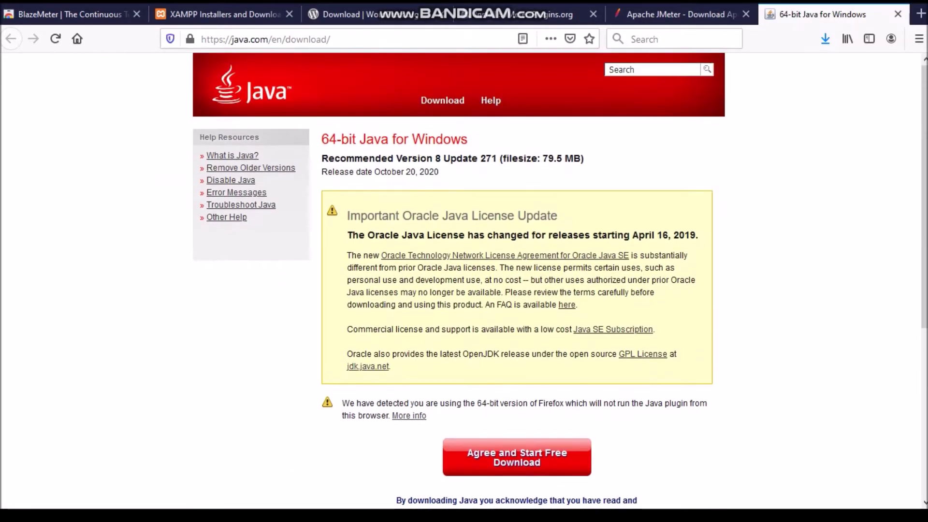
scroll(517, 280, down, 2)
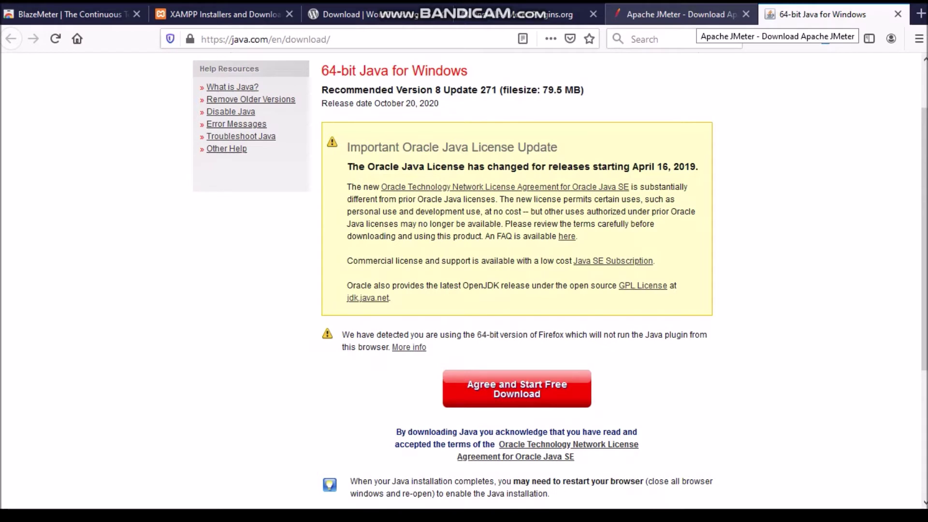
scroll(560, 280, up, 3)
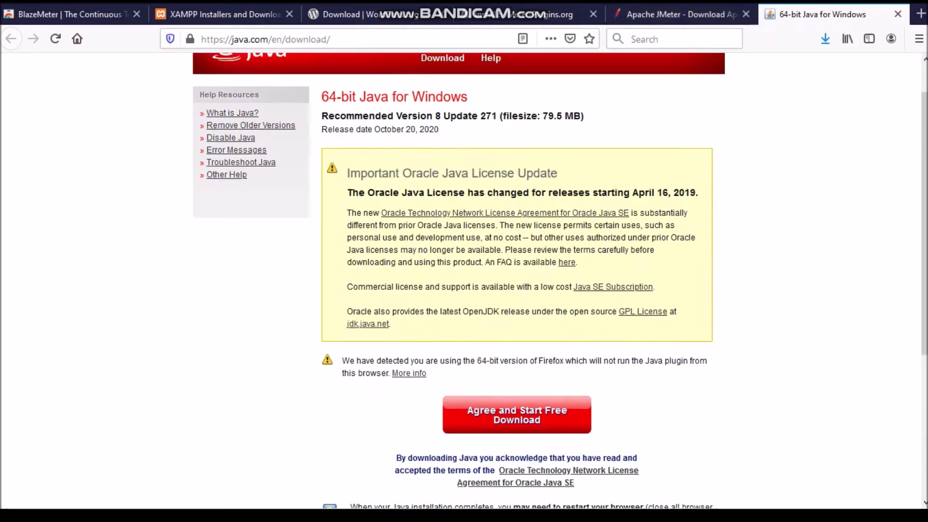
click(330, 40)
click(330, 39)
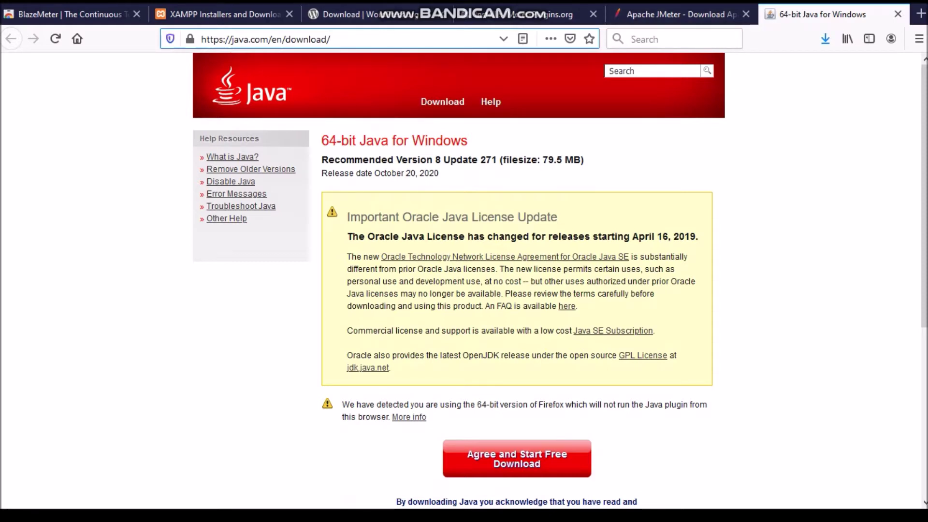
scroll(464, 280, down, 3)
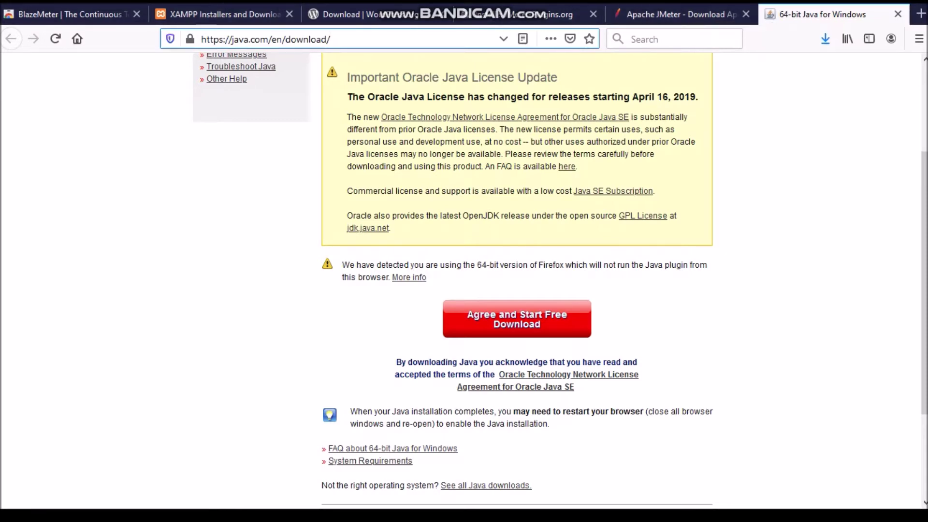
scroll(464, 280, up, 3)
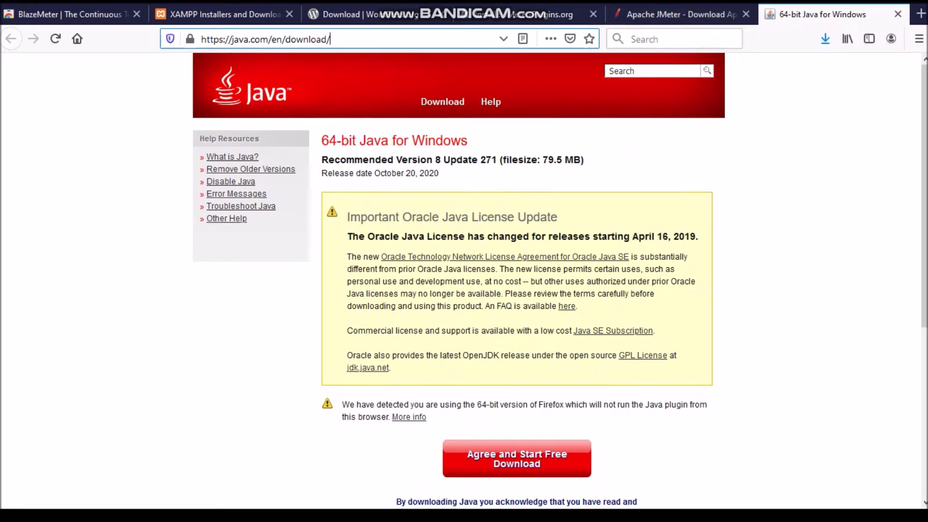
Open the Apache JMeter download page and examine the JMeter 5.3 binaries offered there.
click(677, 14)
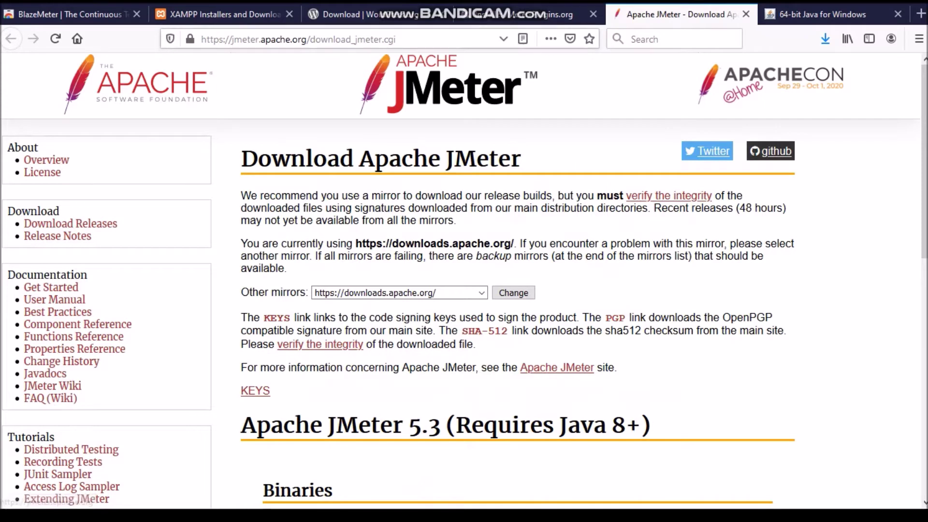
mouse_move(233, 39)
mouse_down()
mouse_move(396, 39)
mouse_move(232, 39)
mouse_up()
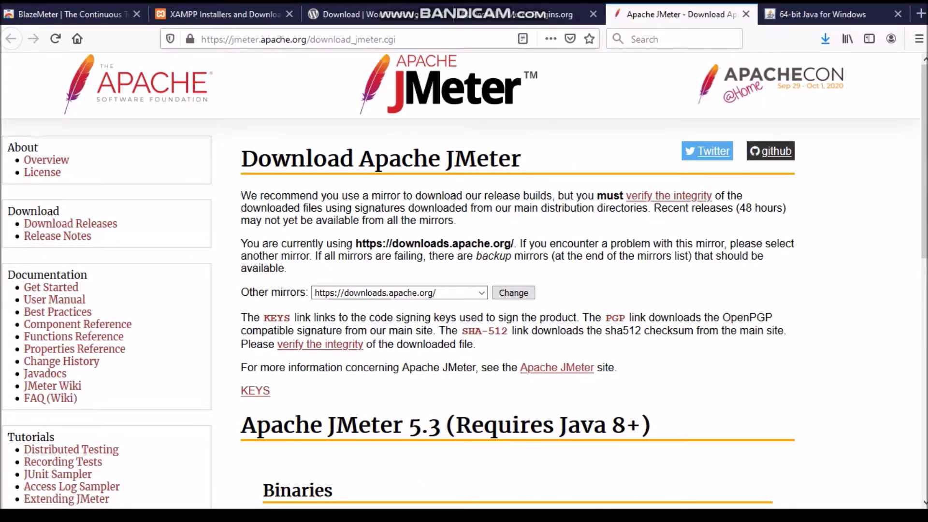
scroll(464, 280, down, 4)
scroll(464, 280, up, 4)
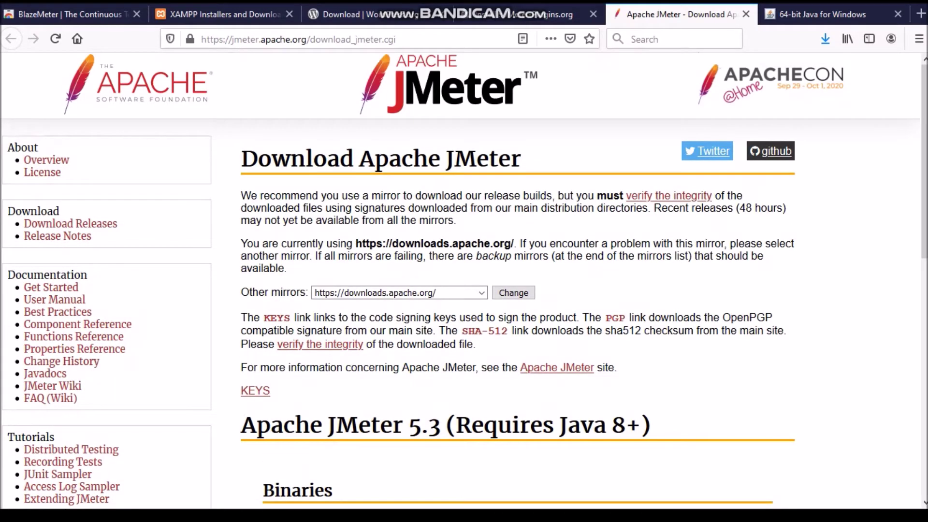
scroll(464, 280, down, 5)
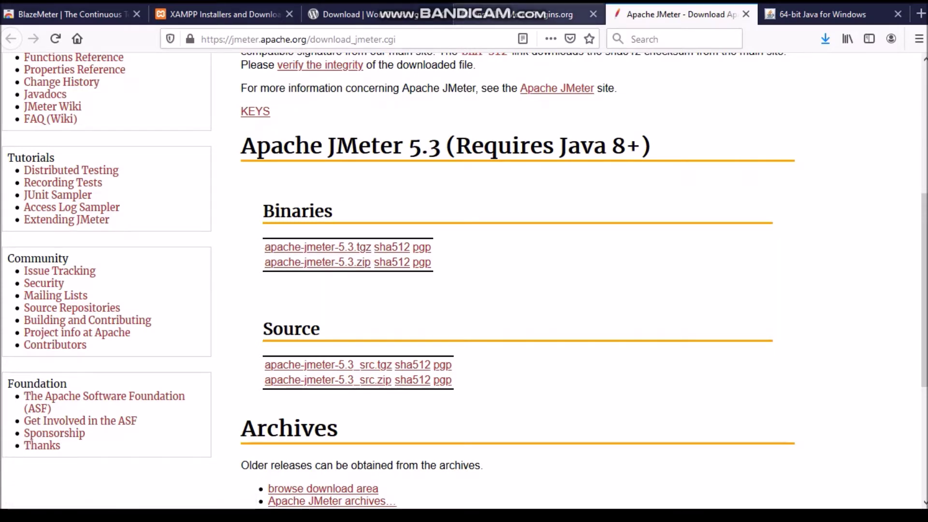
View the jmeter-plugins.org install page and its instructions for plugins-manager.jar.
click(536, 14)
drag(368, 39, 232, 39)
click(207, 160)
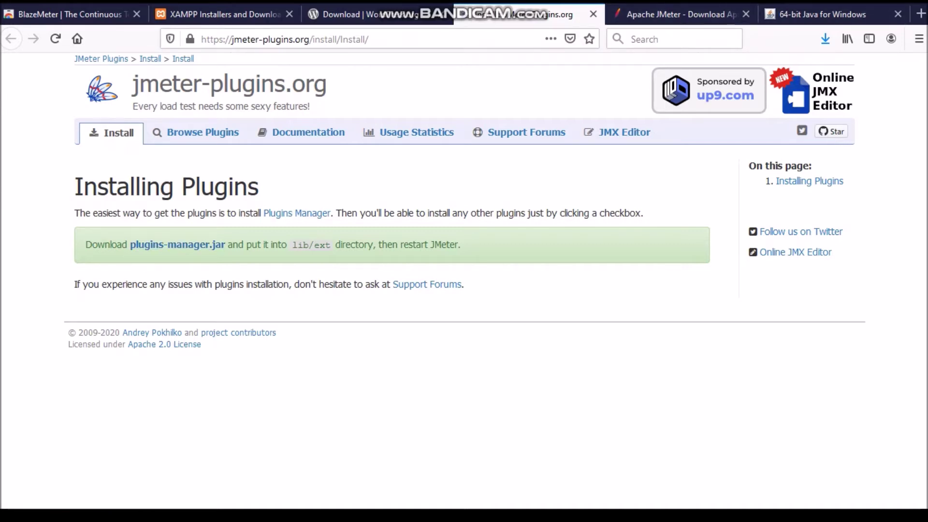
Switch to File Explorer and locate jmeter-plugins-manager-1.4 in the APLIKASI KULIAH folder on drive D.
key(alt+Tab)
key(alt+Tab)
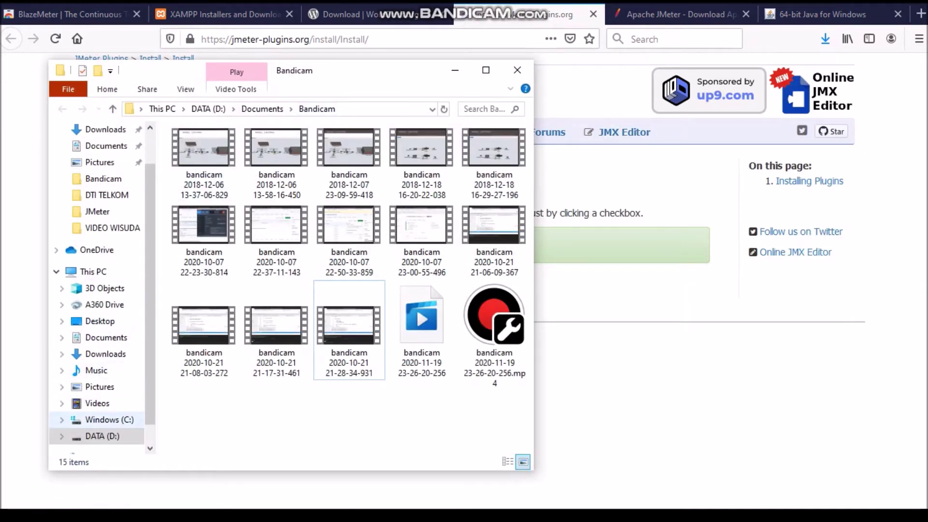
click(110, 419)
click(103, 436)
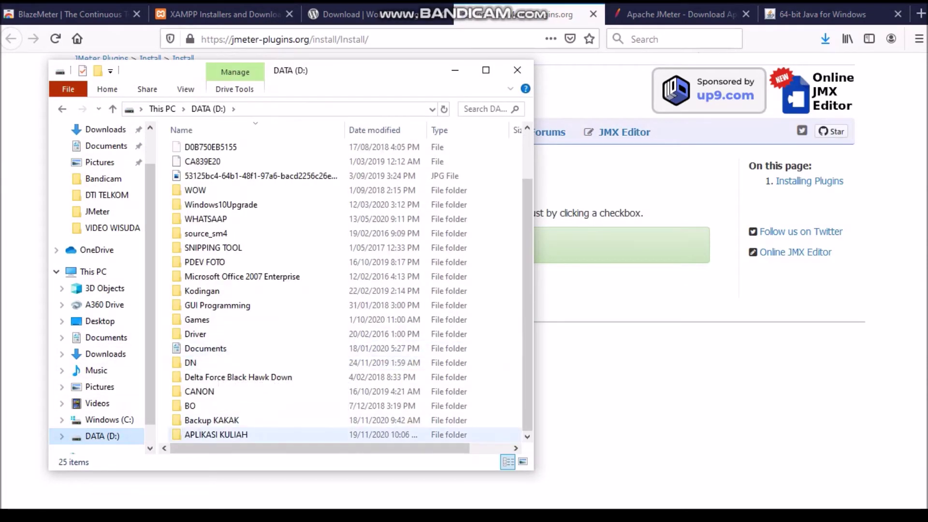
double_click(216, 434)
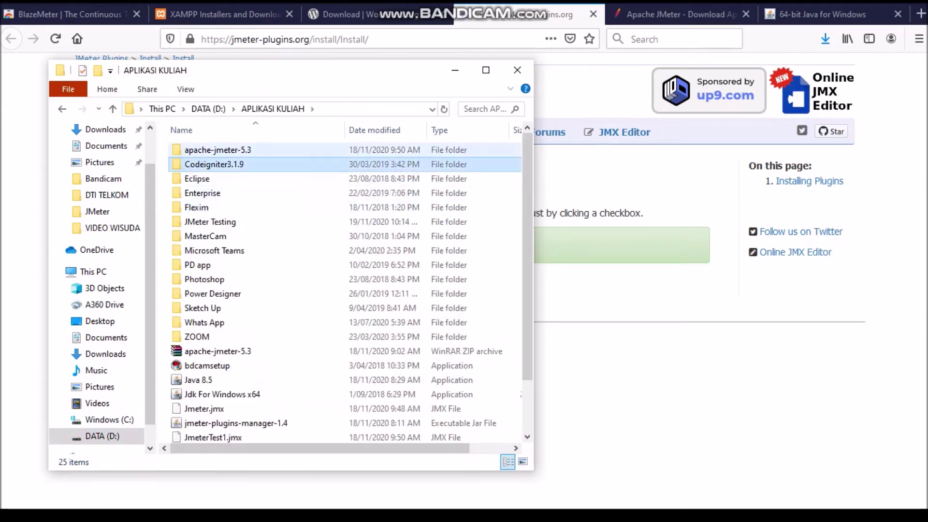
scroll(237, 379, down, 2)
click(236, 362)
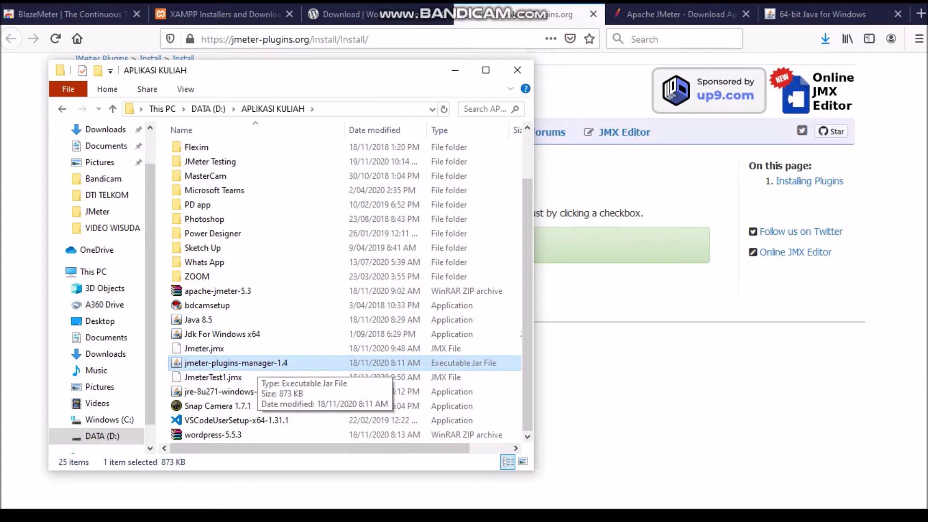
Open the lib\ext folder inside apache-jmeter-5.3 to check where the plugins manager file belongs.
scroll(257, 368, up, 2)
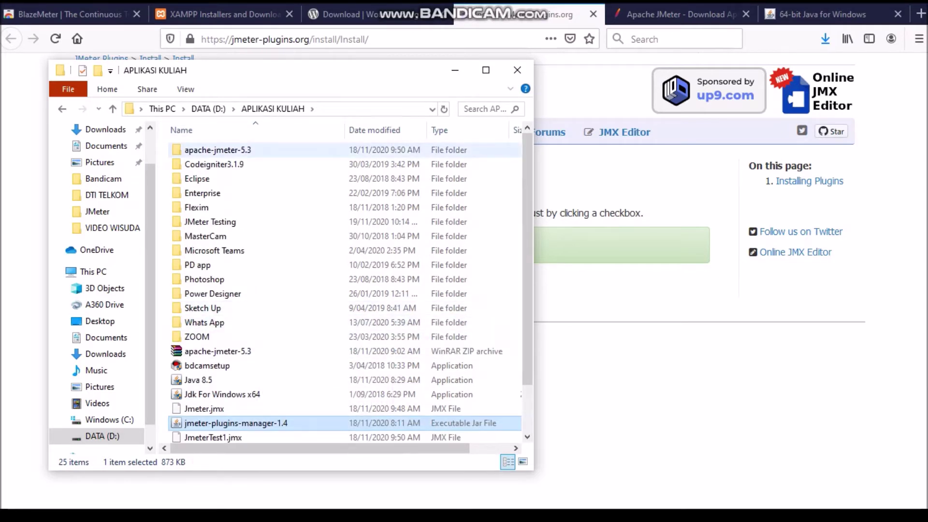
double_click(218, 150)
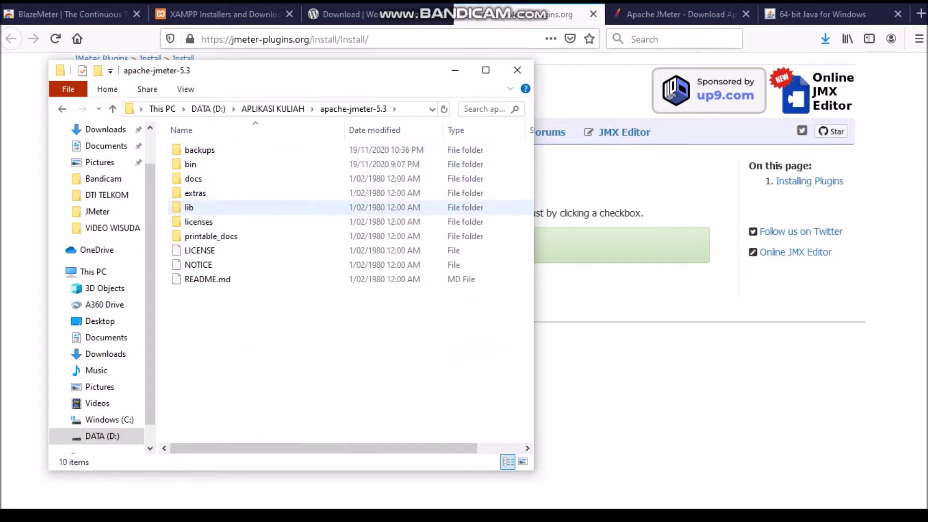
click(189, 207)
key(Return)
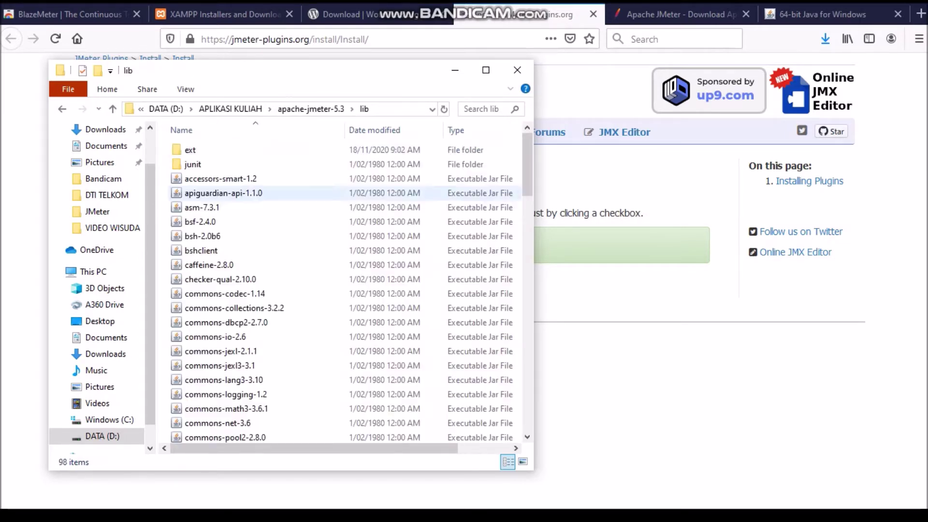
double_click(190, 150)
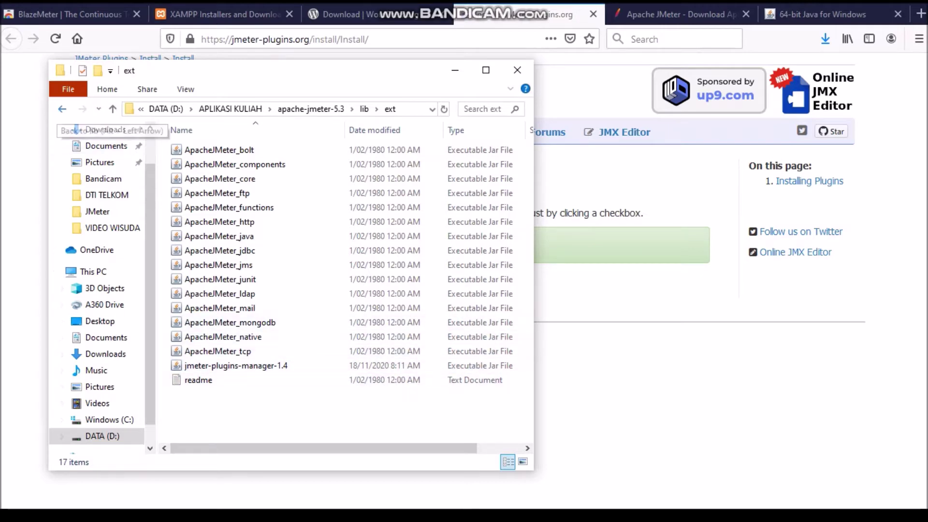
Go back from the ext folder to the APLIKASI KULIAH folder.
click(62, 108)
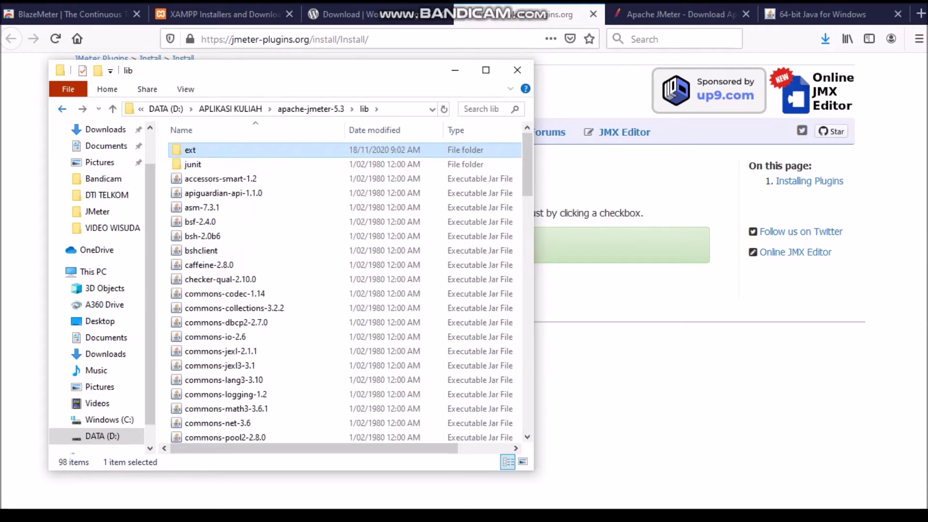
click(61, 108)
key(alt+Left)
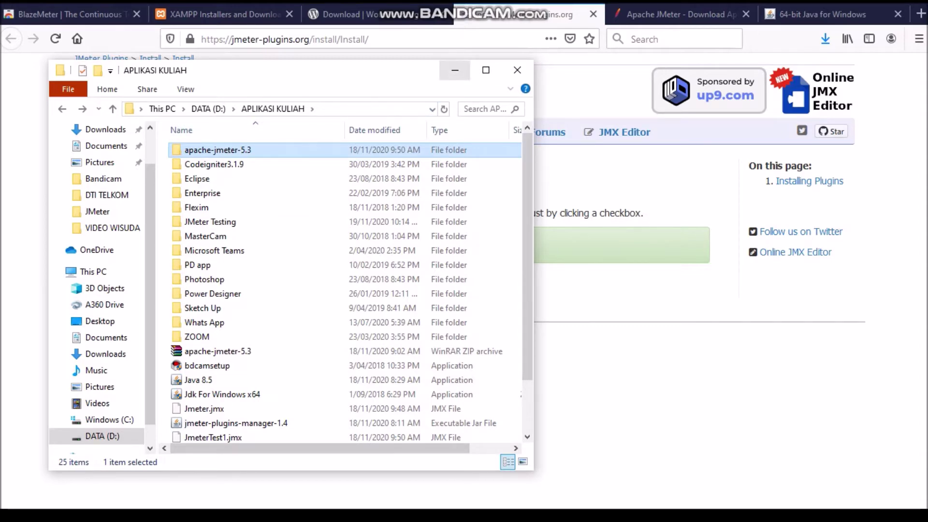
Minimize File Explorer and review the WordPress 5.5.3 download section on the WordPress download page in Firefox.
click(455, 70)
click(338, 14)
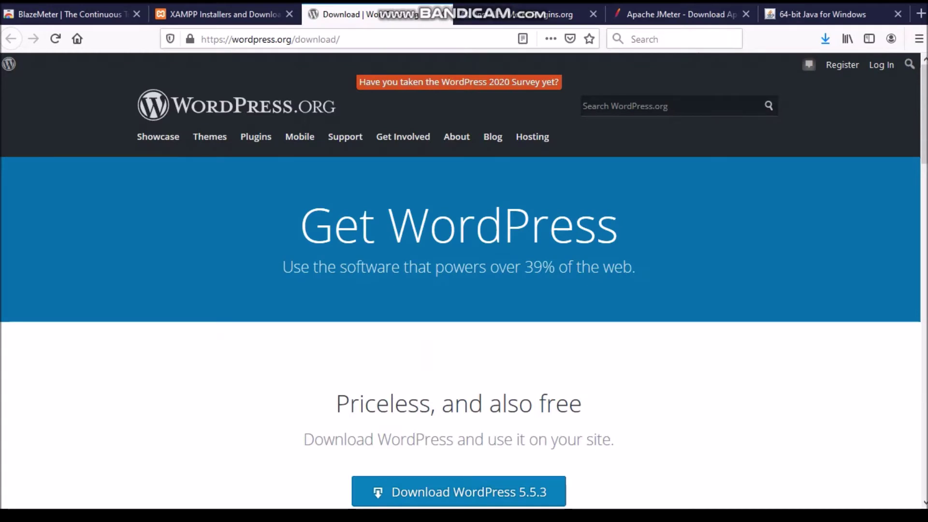
scroll(464, 290, down, 1)
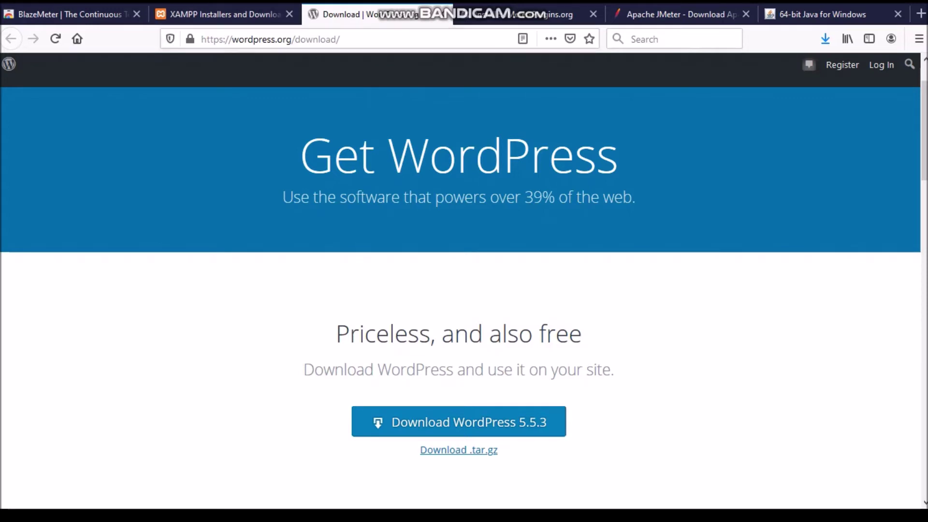
scroll(464, 290, down, 5)
scroll(464, 290, up, 3)
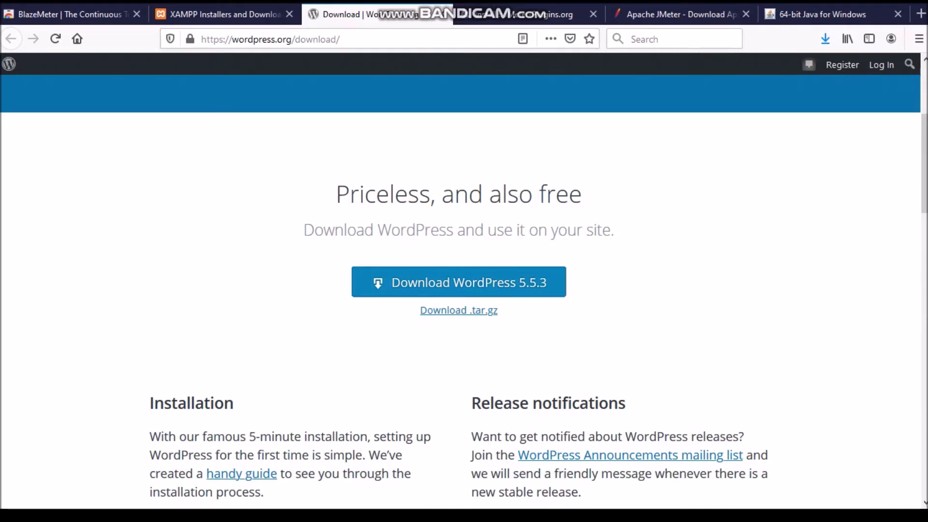
Switch to File Explorer and select the wordpress-5.5.3 archive in the APLIKASI KULIAH folder.
key(alt+Tab)
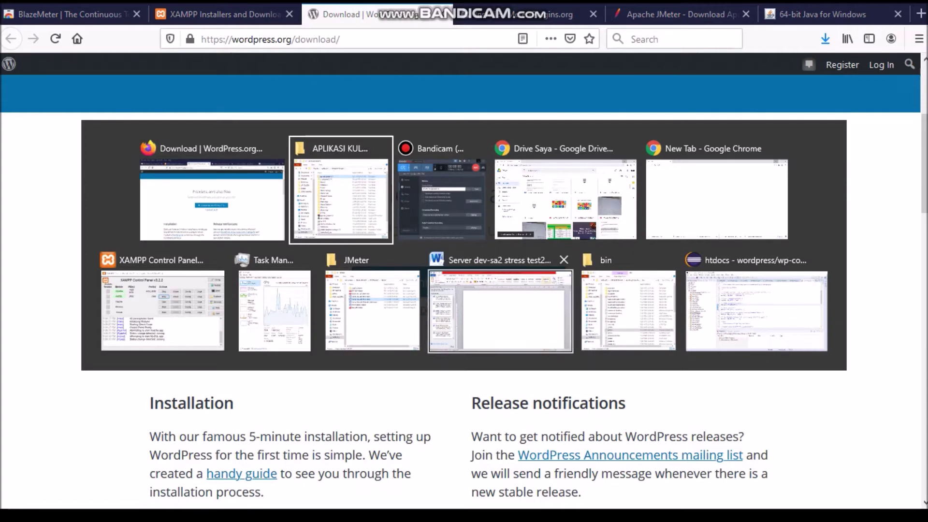
scroll(338, 290, down, 2)
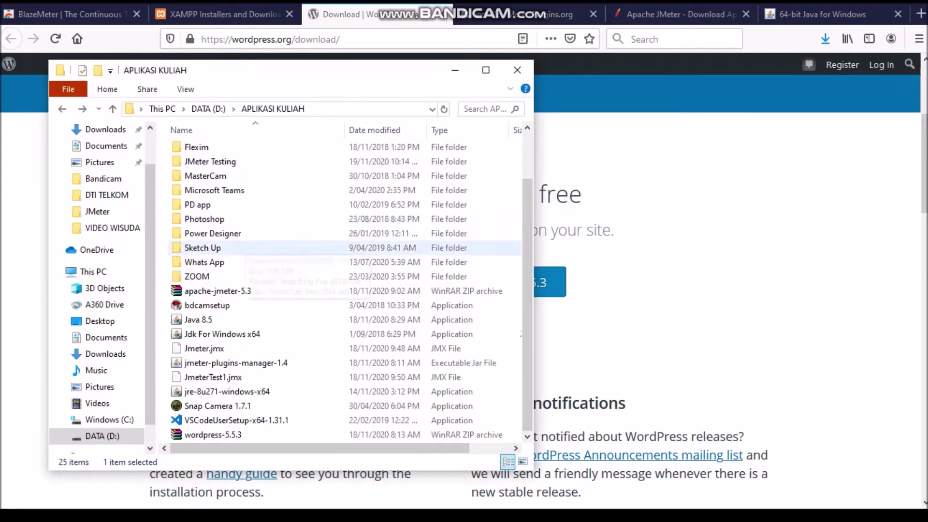
click(213, 434)
scroll(242, 391, up, 2)
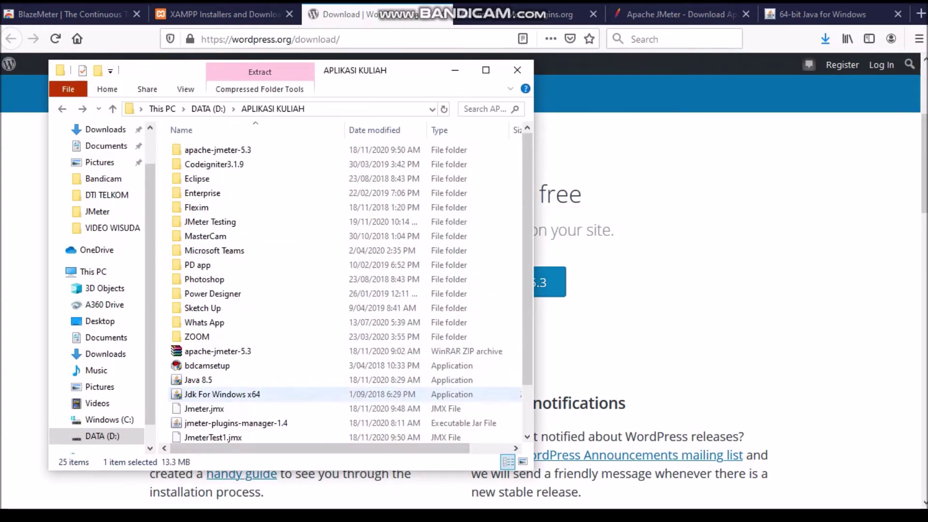
scroll(242, 248, down, 2)
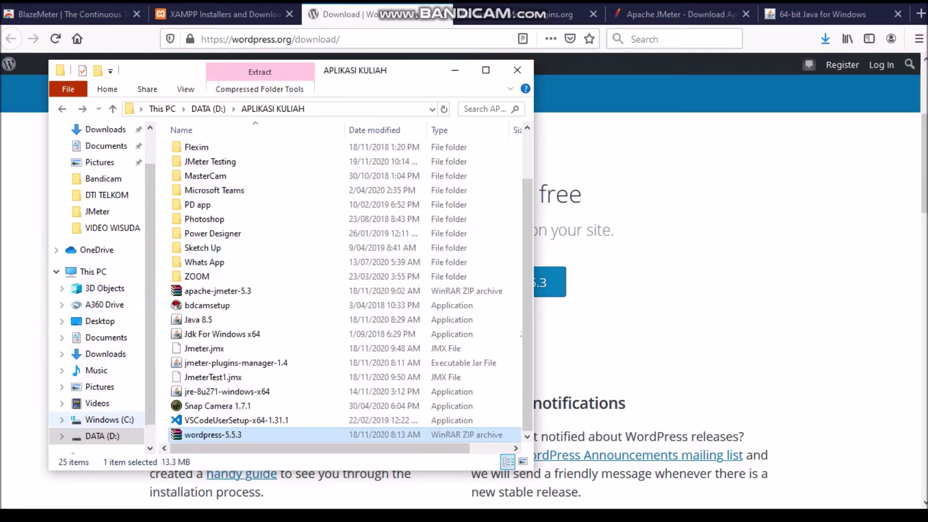
Open the htdocs folder inside the xampp folder on drive C.
click(109, 420)
scroll(242, 236, down, 3)
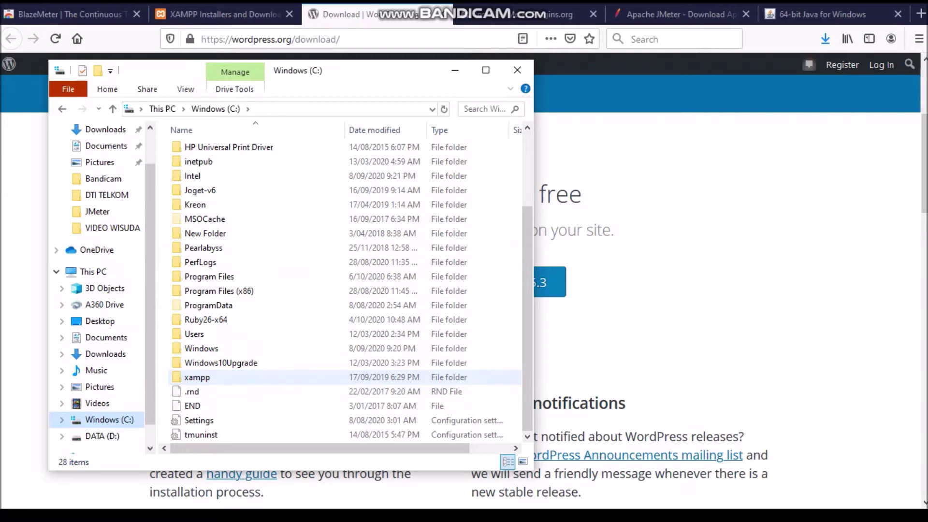
double_click(197, 377)
scroll(203, 218, down, 4)
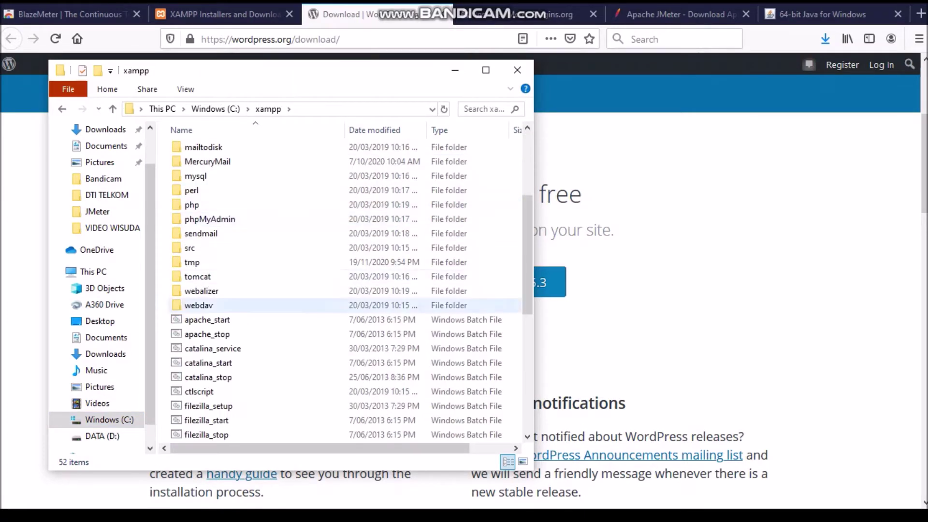
scroll(203, 217, up, 1)
scroll(203, 222, up, 2)
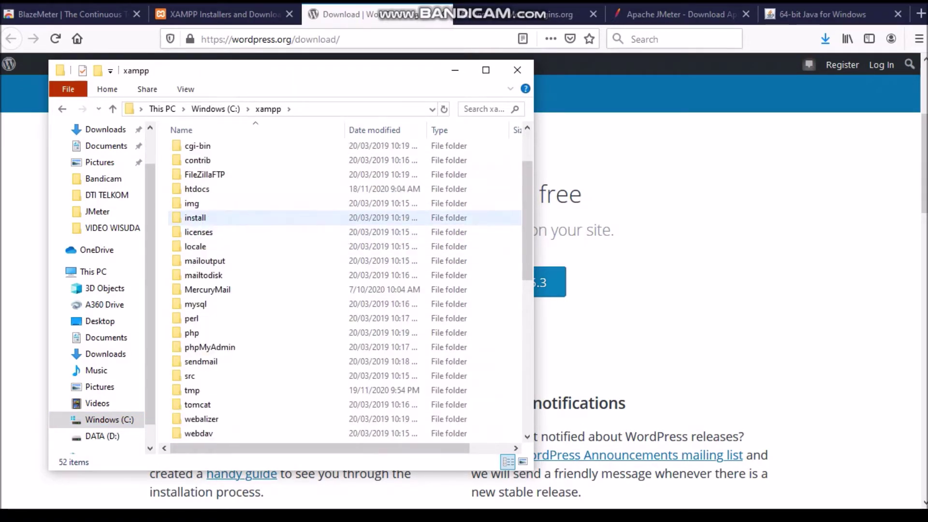
click(193, 203)
double_click(197, 189)
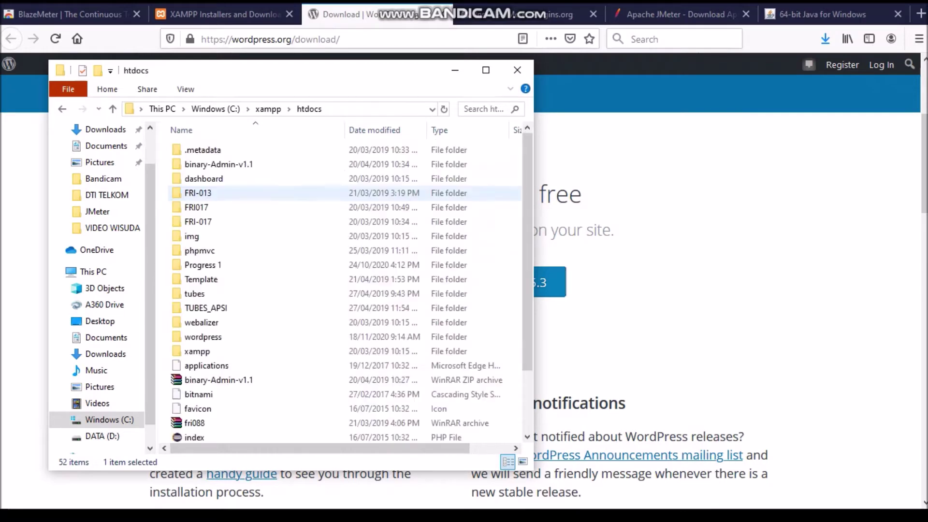
Examine the contents of htdocs, including the wordpress folder, and return to the xampp folder.
scroll(203, 233, down, 1)
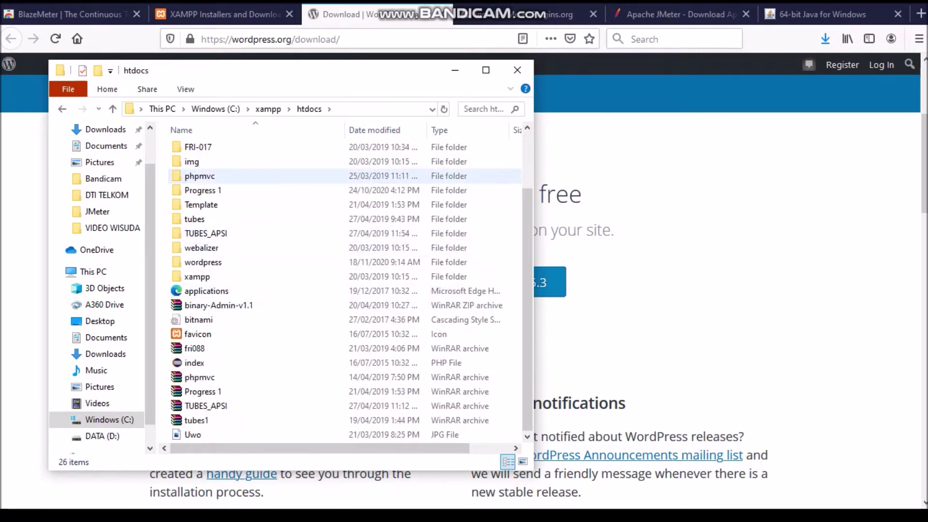
scroll(338, 290, up, 2)
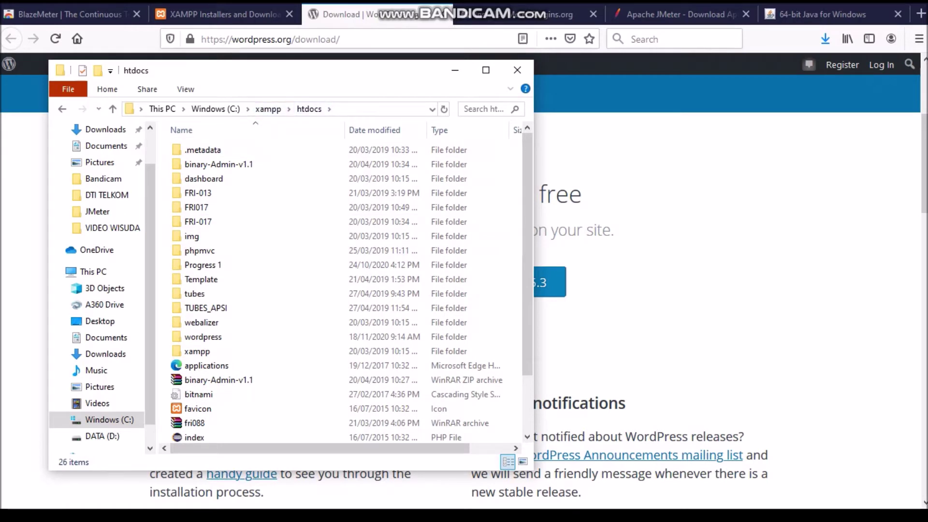
click(269, 108)
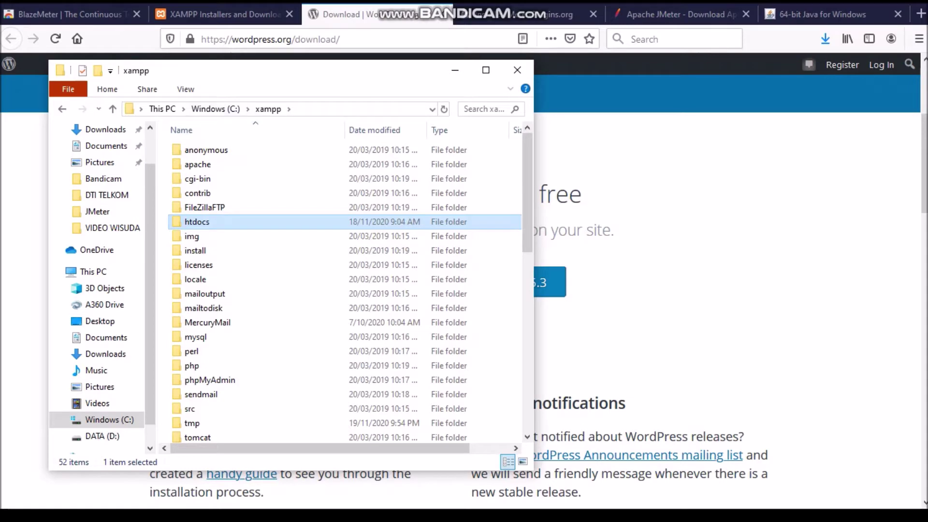
Minimize File Explorer and review the XAMPP download options on the Apache Friends page in Firefox.
click(455, 70)
click(222, 14)
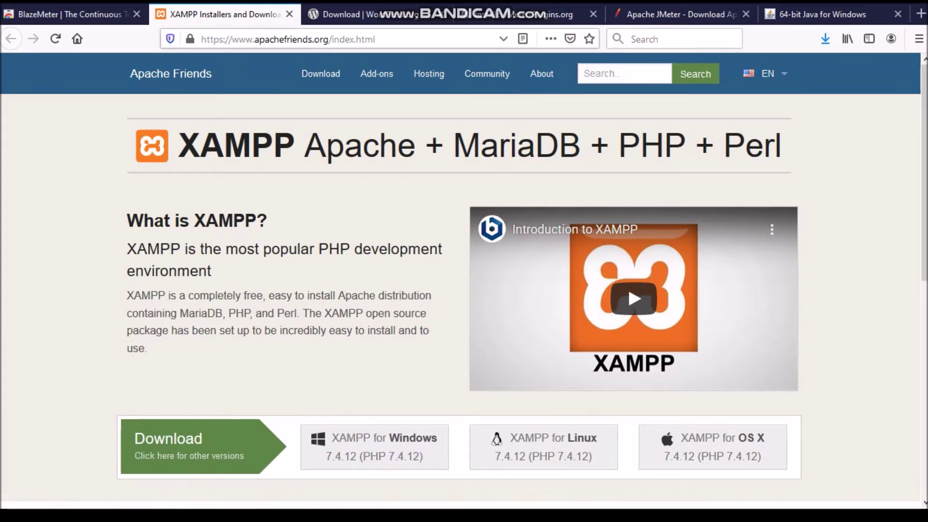
scroll(463, 280, down, 4)
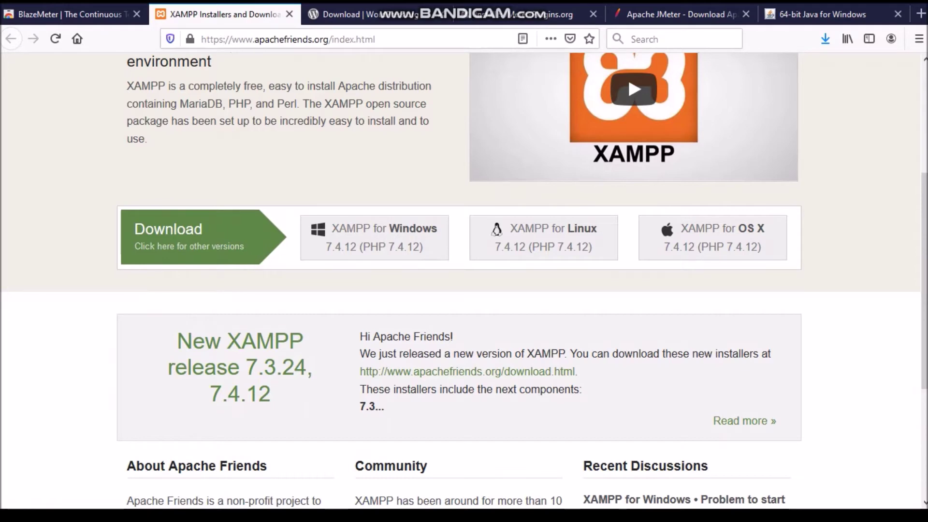
scroll(464, 280, up, 3)
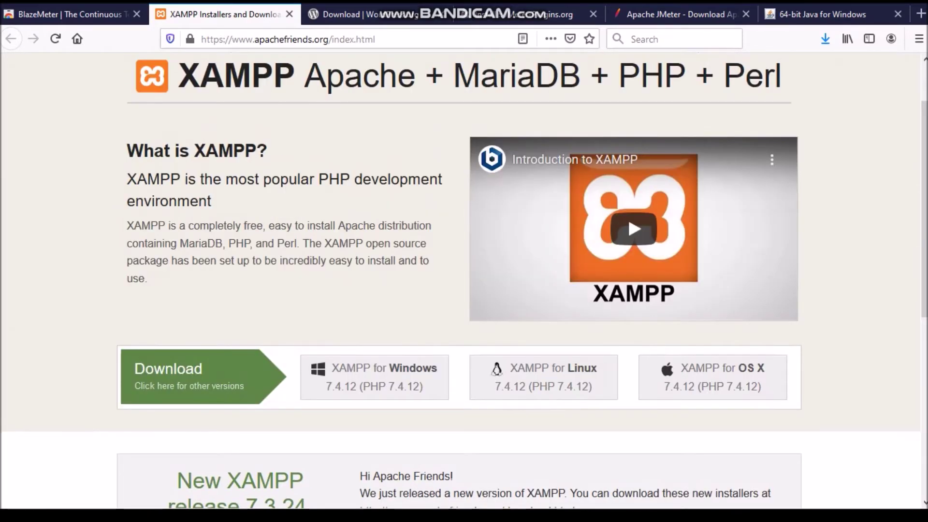
Switch to the XAMPP Control Panel to check the Apache and MySQL modules, and return to Firefox.
key(alt+Tab)
key(alt+Tab)
key(alt+Tab)
key(alt+Tab)
key(alt+Tab)
key(alt+Tab)
key(alt+Tab)
key(alt+Tab)
key(alt+Tab)
key(alt+Tab)
key(alt+Tab)
key(alt+Tab)
key(alt+Tab)
key(alt+Tab)
key(alt+Tab)
key(alt+Tab)
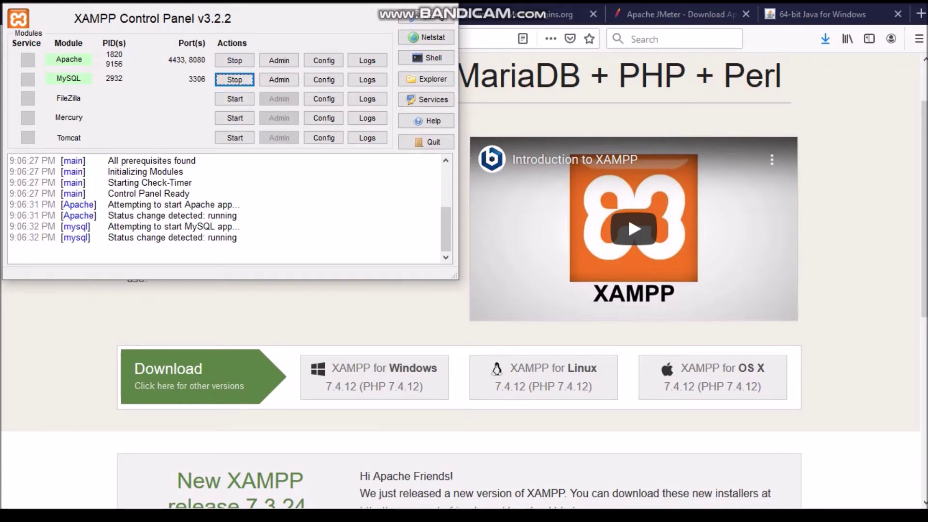
key(alt+Tab)
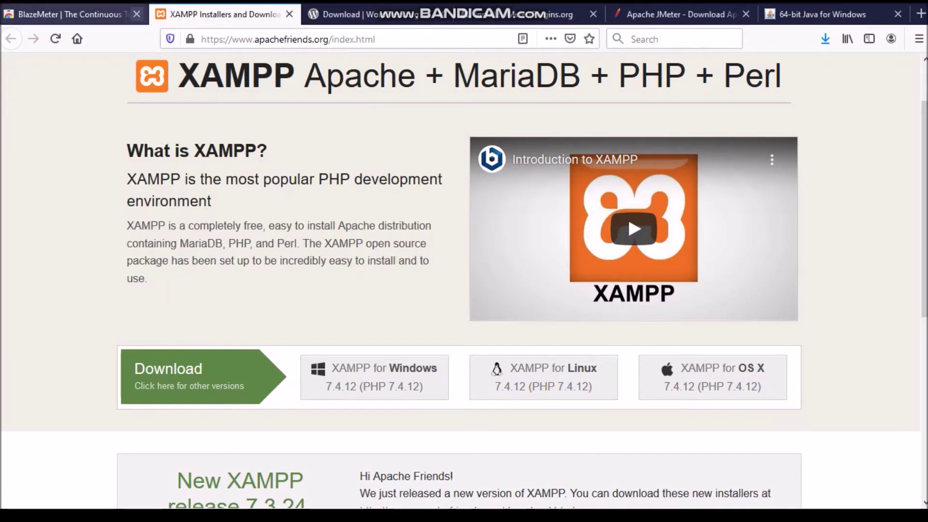
Review the WordPress download page and the BlazeMeter extension's overview in the Chrome Web Store.
click(111, 14)
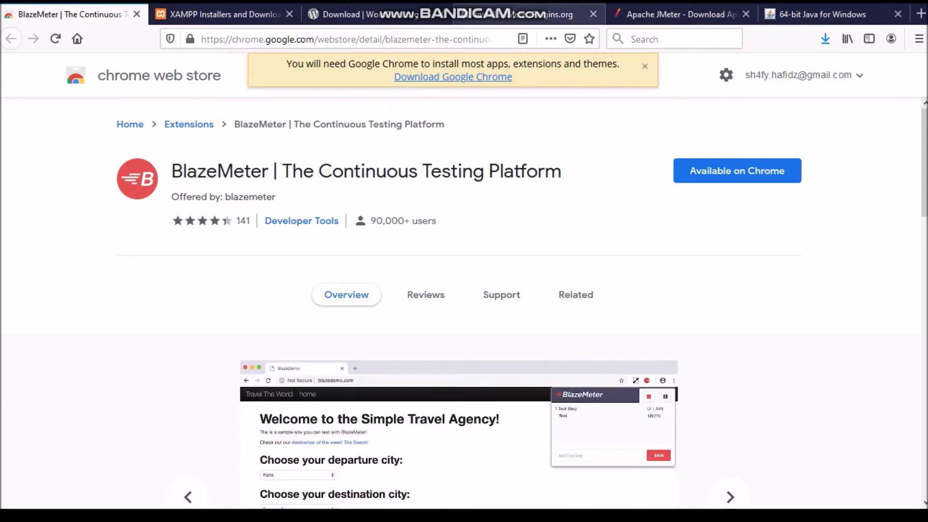
click(408, 14)
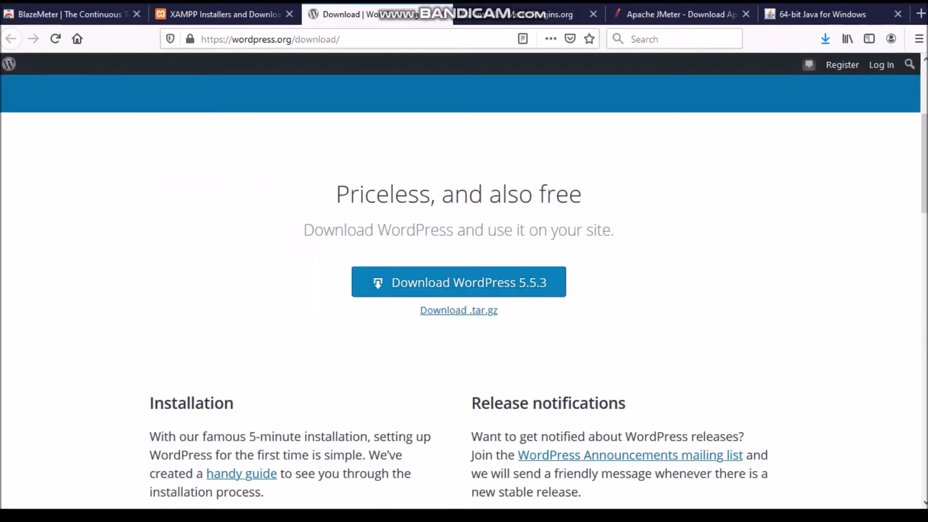
scroll(367, 193, up, 4)
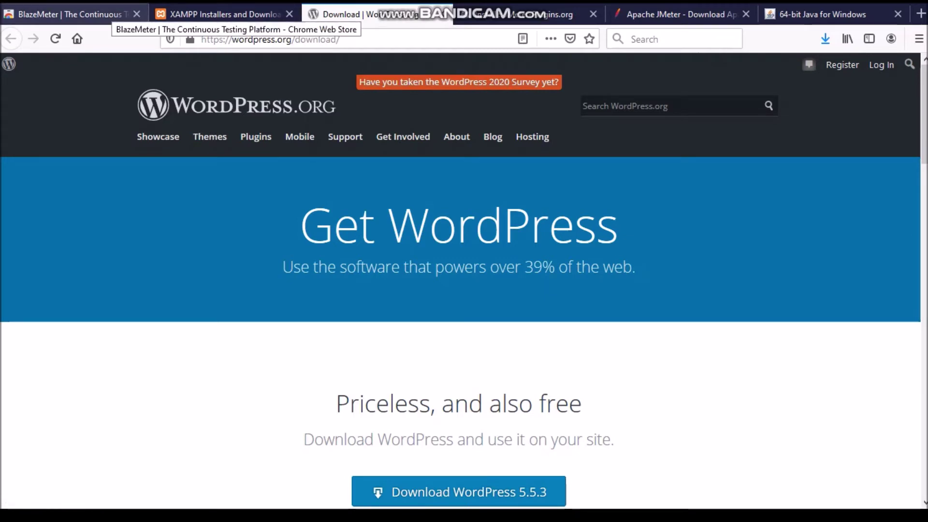
click(68, 14)
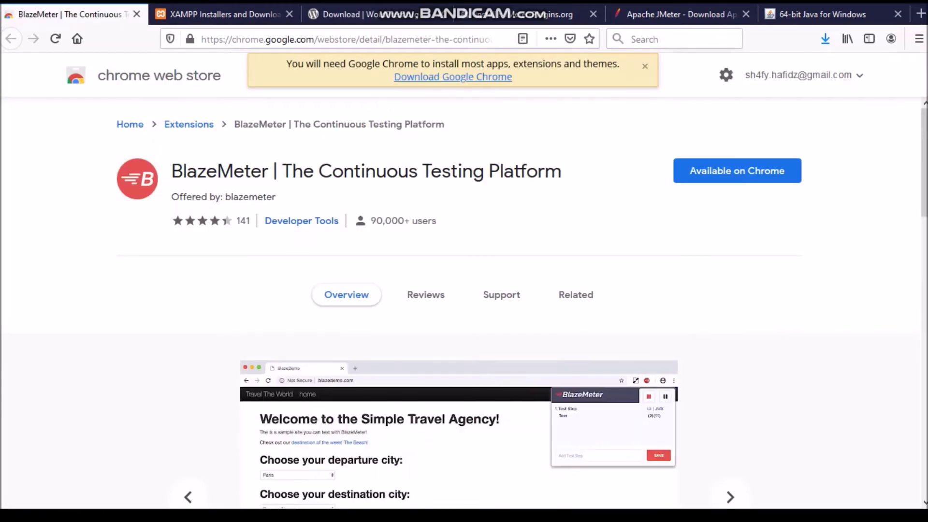
scroll(464, 290, down, 5)
scroll(464, 290, up, 4)
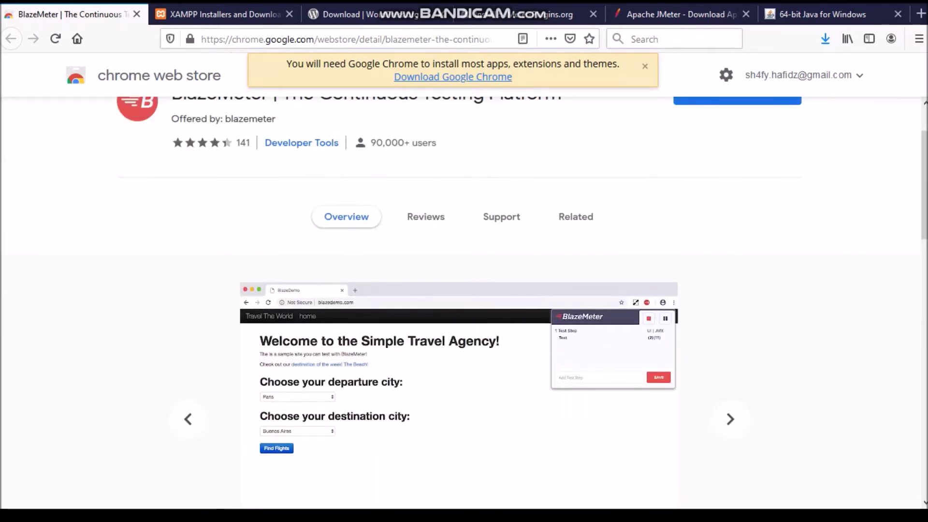
scroll(464, 290, down, 4)
scroll(464, 290, up, 5)
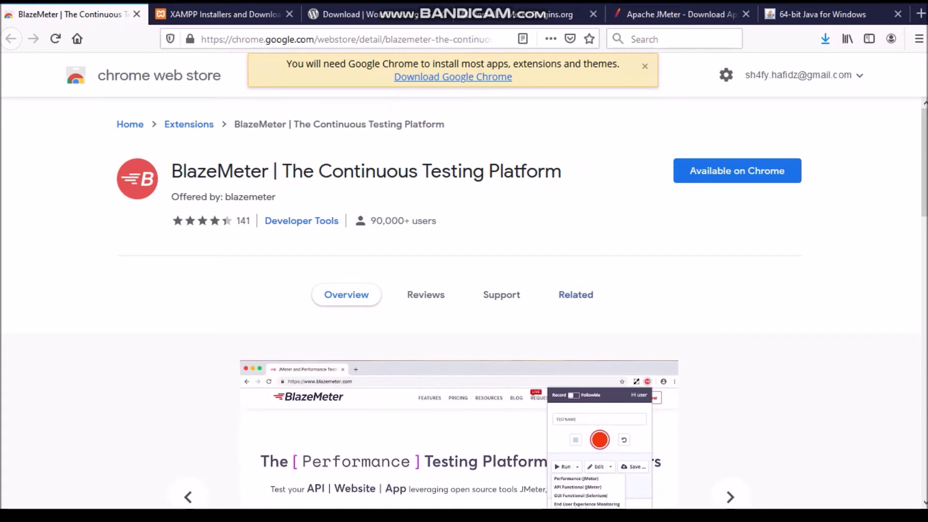
Switch to the Google Chrome window showing Google Drive, open a blank new tab and maximize the window.
key(alt+Tab)
key(alt+Tab)
key(alt+Tab)
key(alt+Tab)
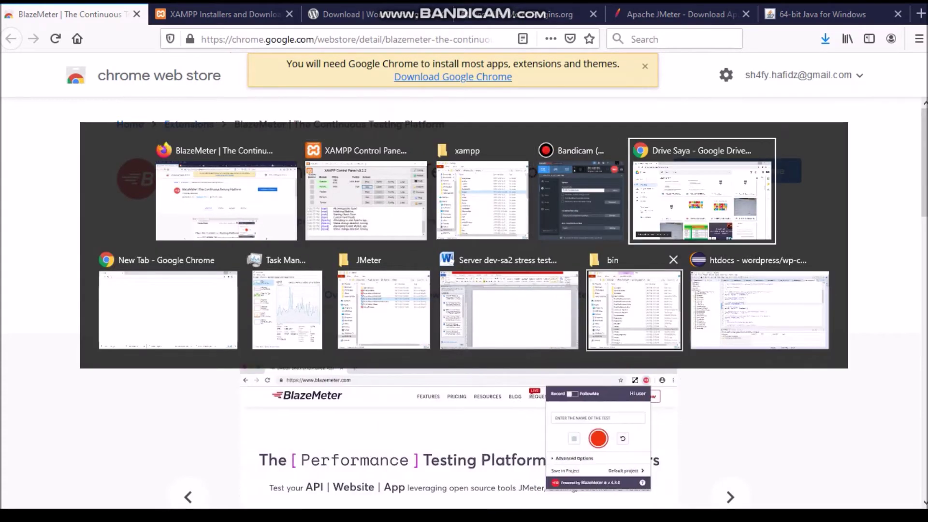
scroll(506, 309, up, 5)
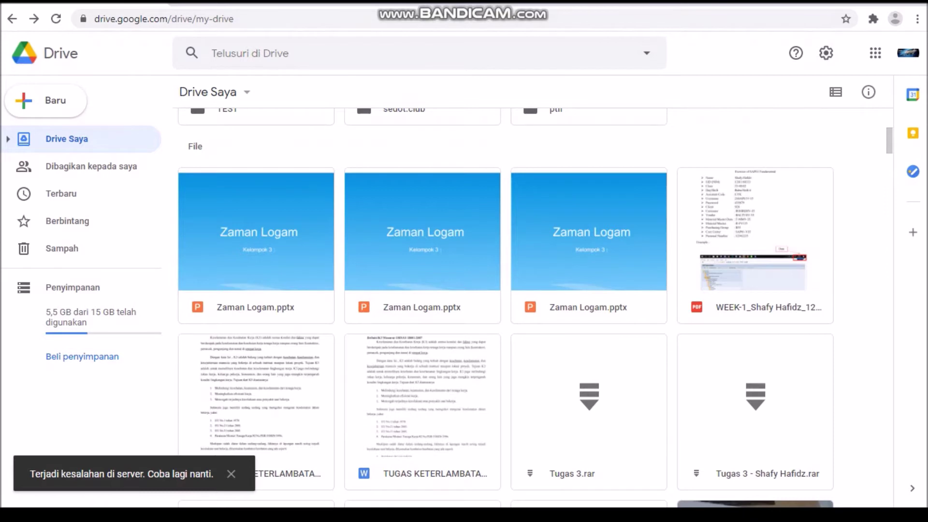
click(866, 29)
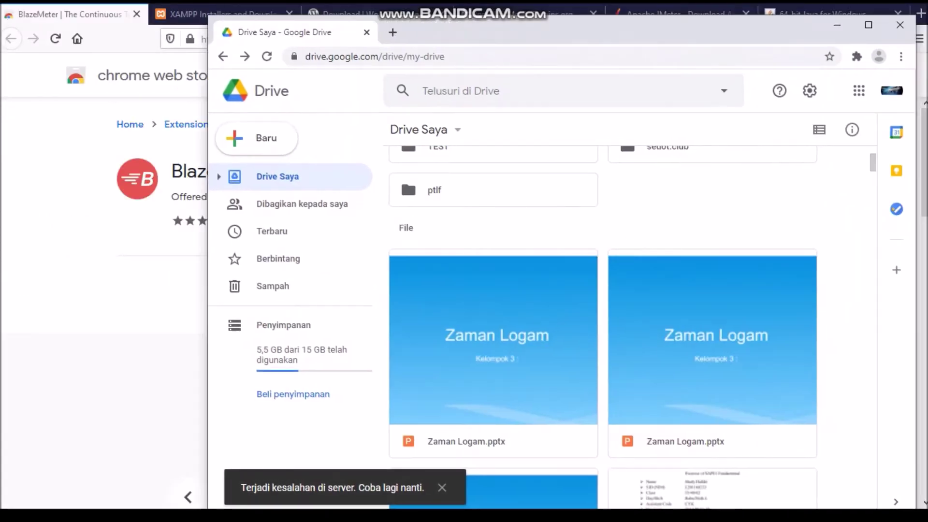
click(392, 31)
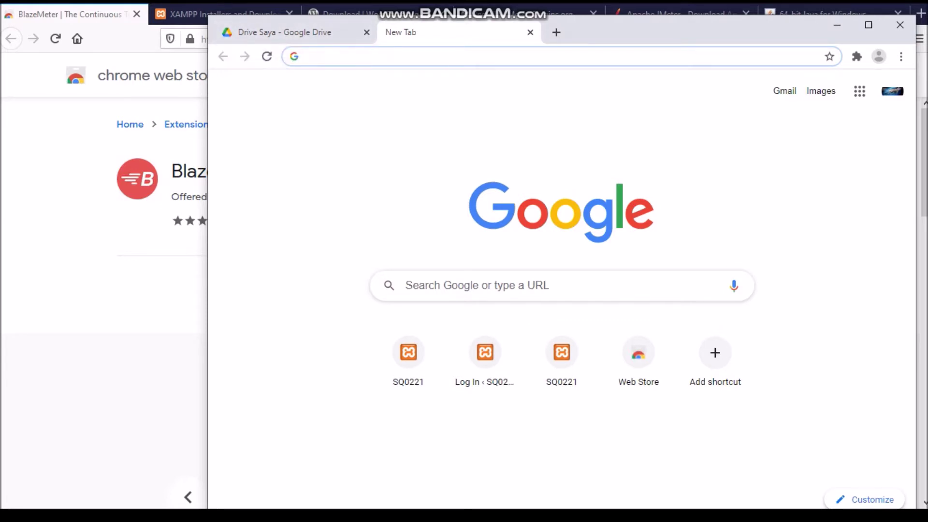
drag(651, 35, 561, 21)
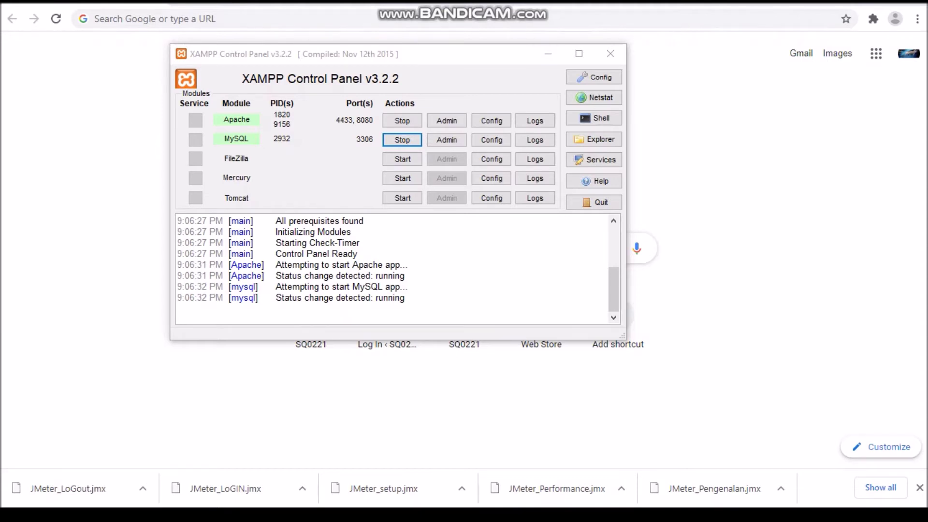
Open phpMyAdmin for MySQL from the XAMPP Control Panel and go to the page for creating a new database.
drag(435, 54, 539, 52)
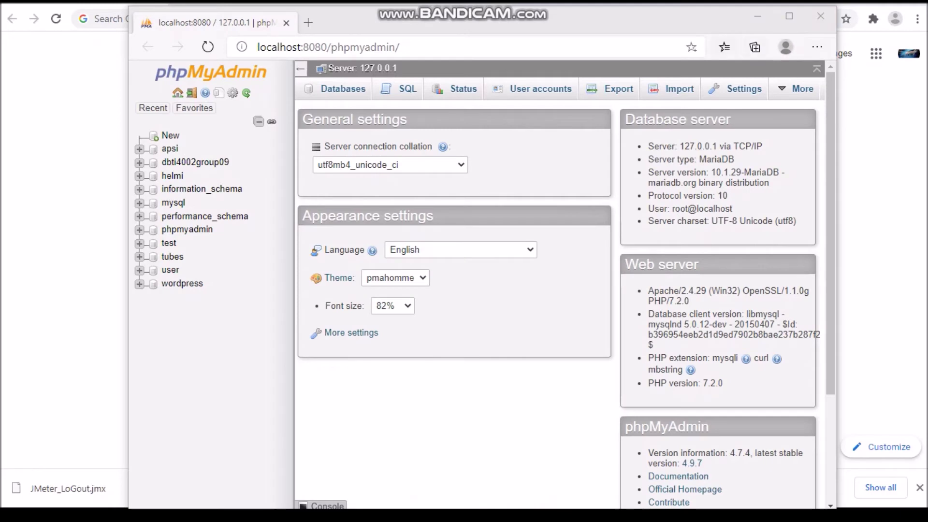
drag(500, 24, 497, 19)
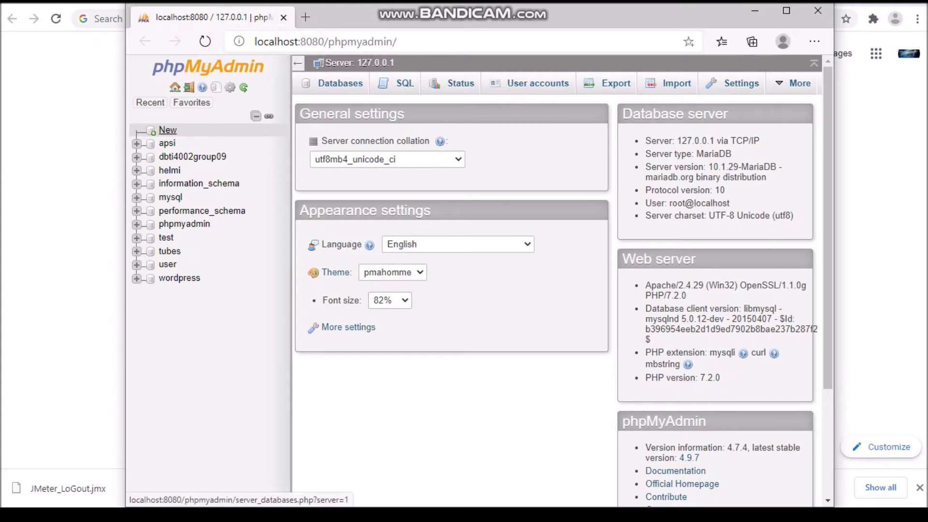
click(168, 130)
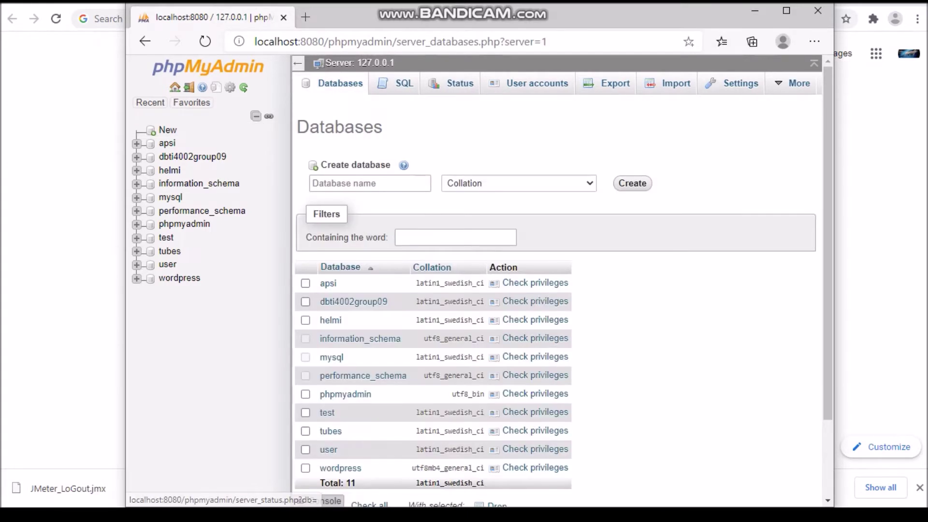
Set the new database's collation to utf8mb4_croatian_ci, leaving the database name empty.
click(369, 183)
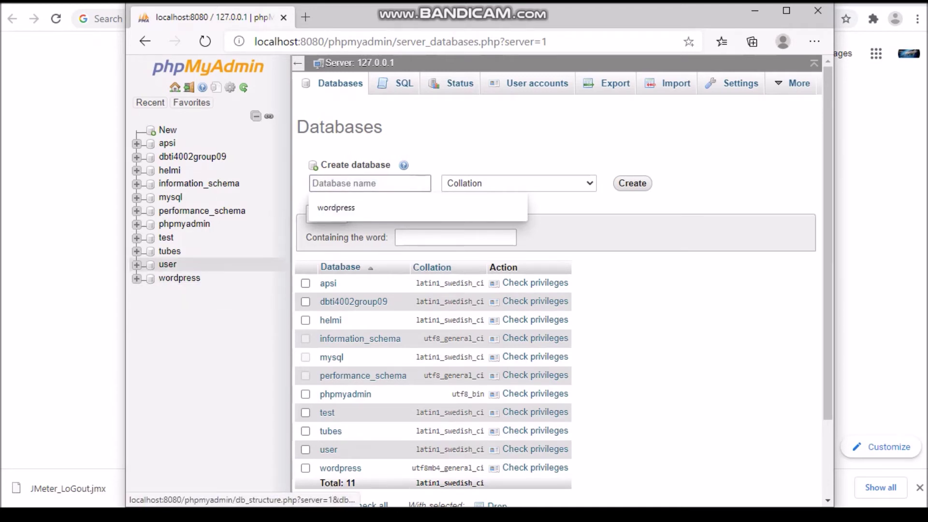
click(519, 183)
scroll(490, 257, down, 15)
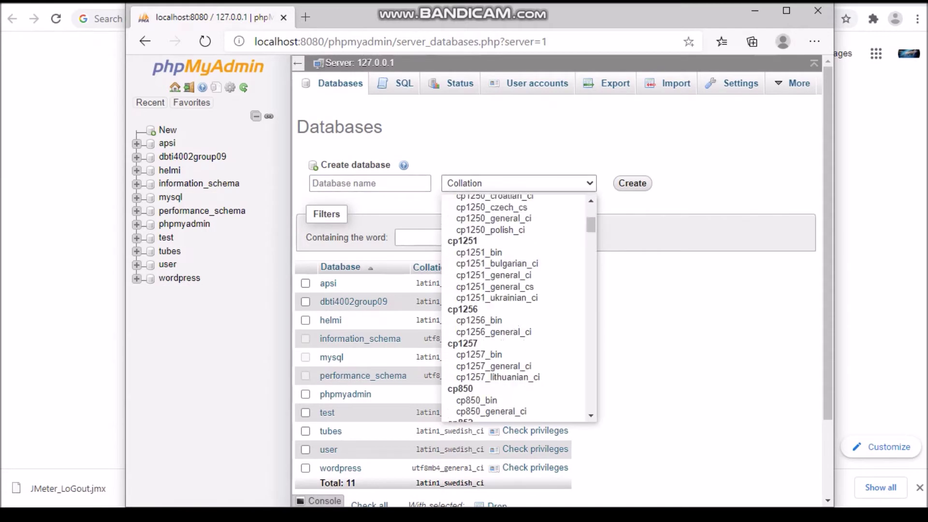
scroll(489, 257, down, 10)
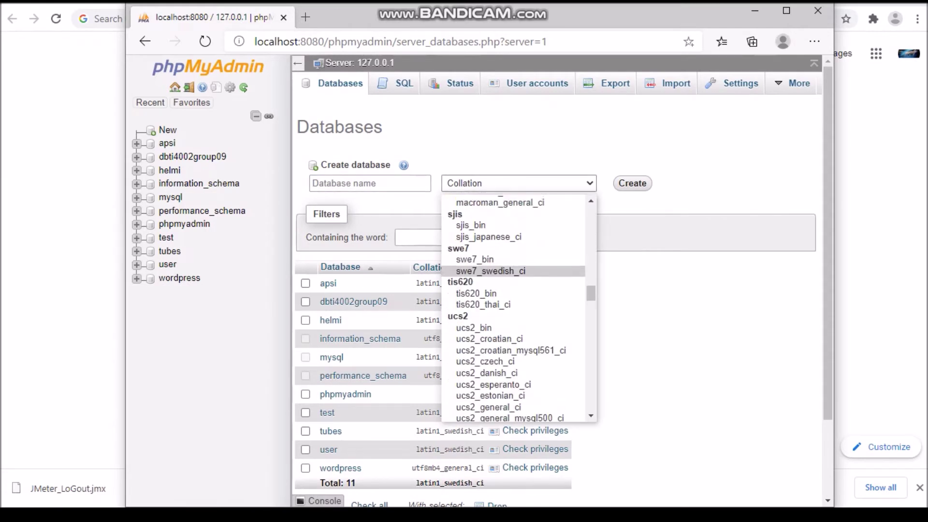
scroll(513, 307, down, 10)
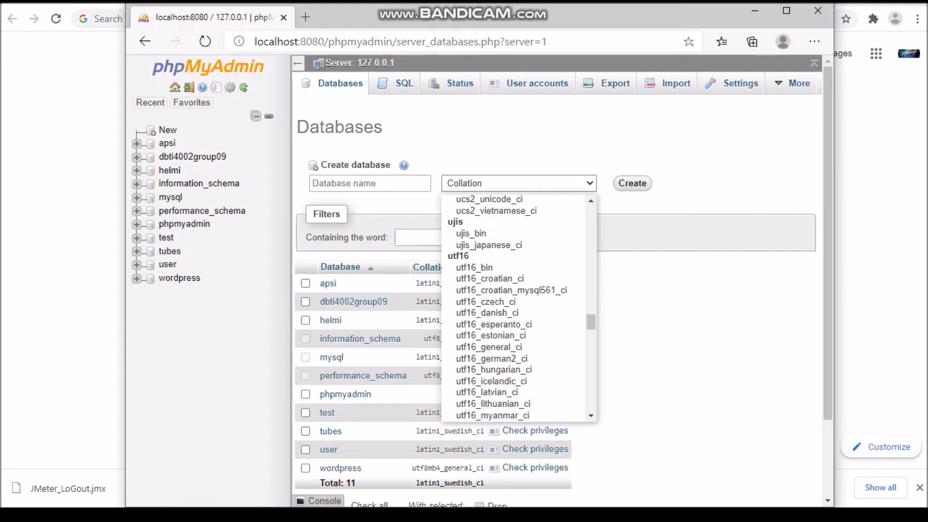
scroll(513, 308, down, 8)
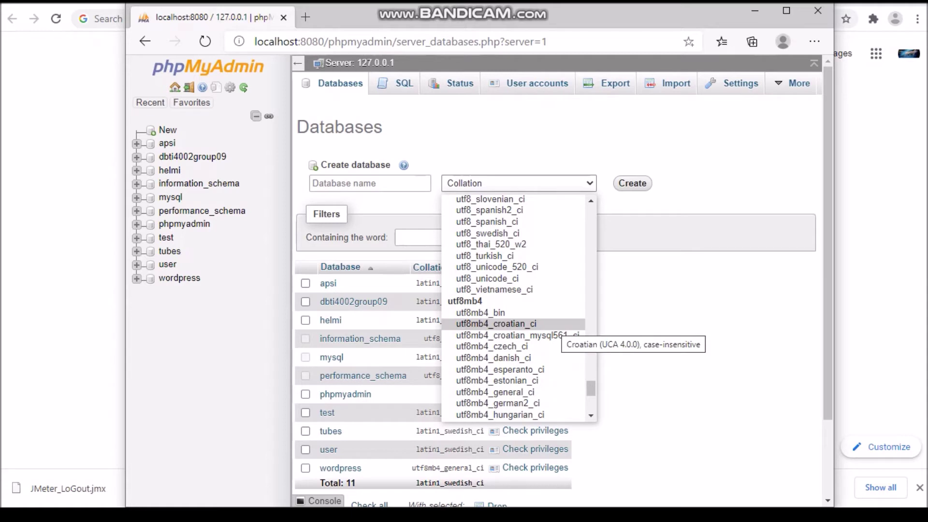
click(497, 324)
click(370, 183)
key(Down)
key(Up)
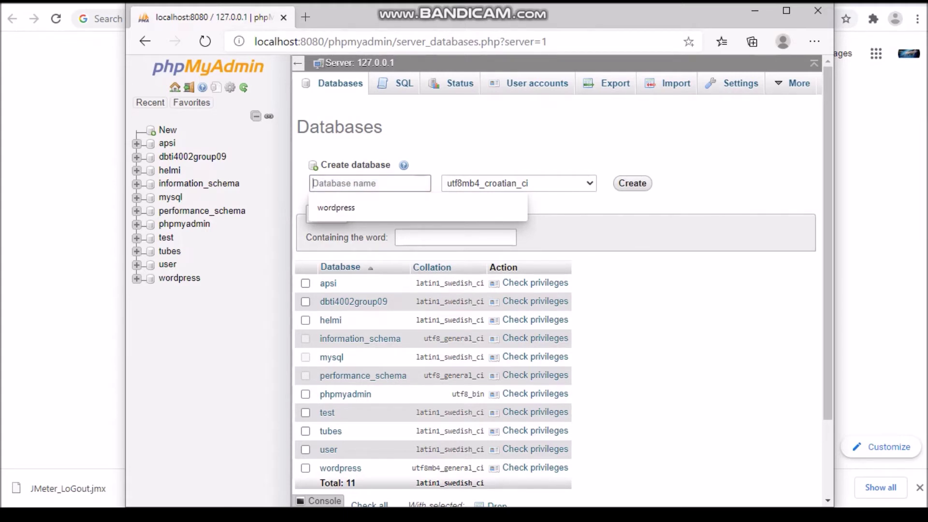
key(Escape)
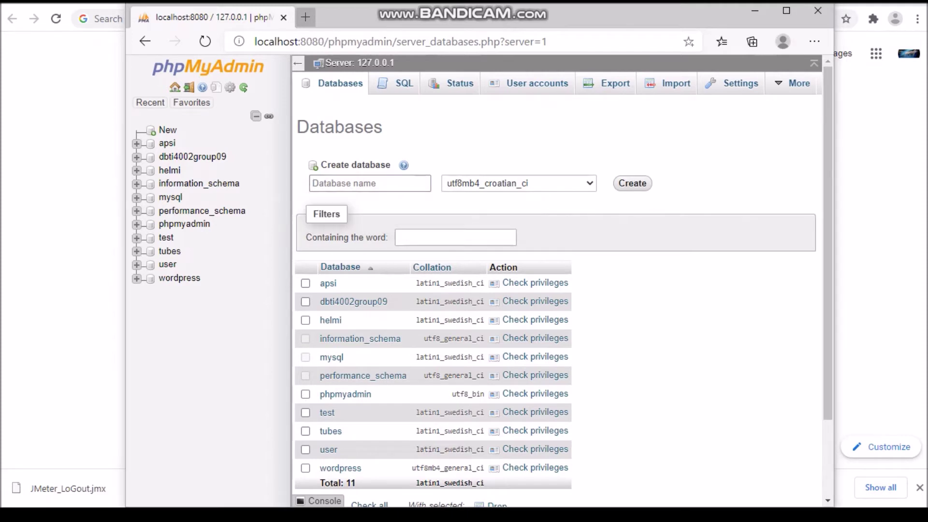
Switch to File Explorer, open the wordpress folder inside htdocs and examine its files.
key(alt+Tab)
key(alt+Tab)
key(alt+Tab)
key(alt+Tab)
key(alt+Tab)
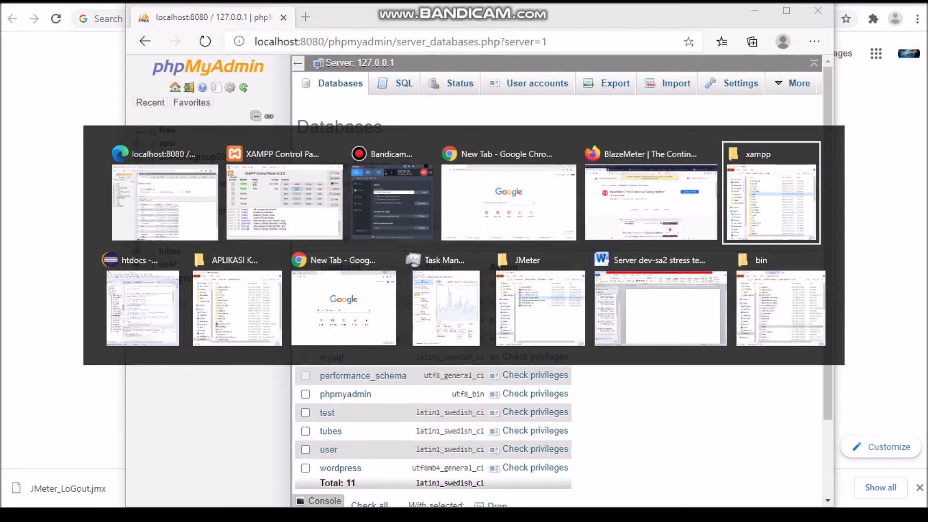
key(Escape)
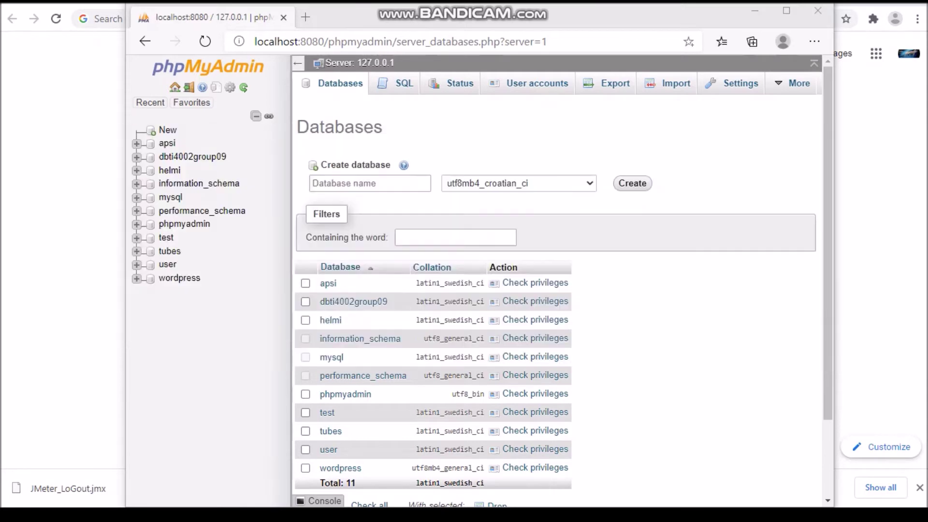
key(alt+Tab)
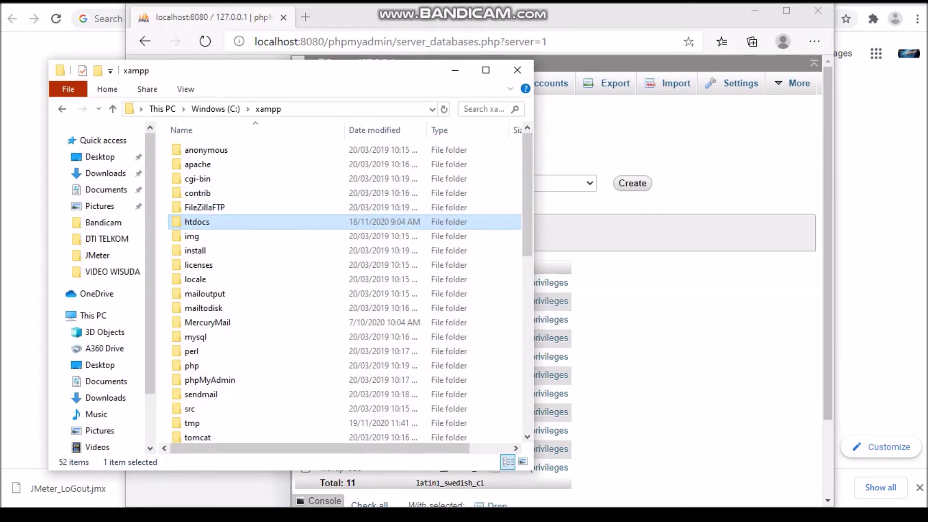
key(Return)
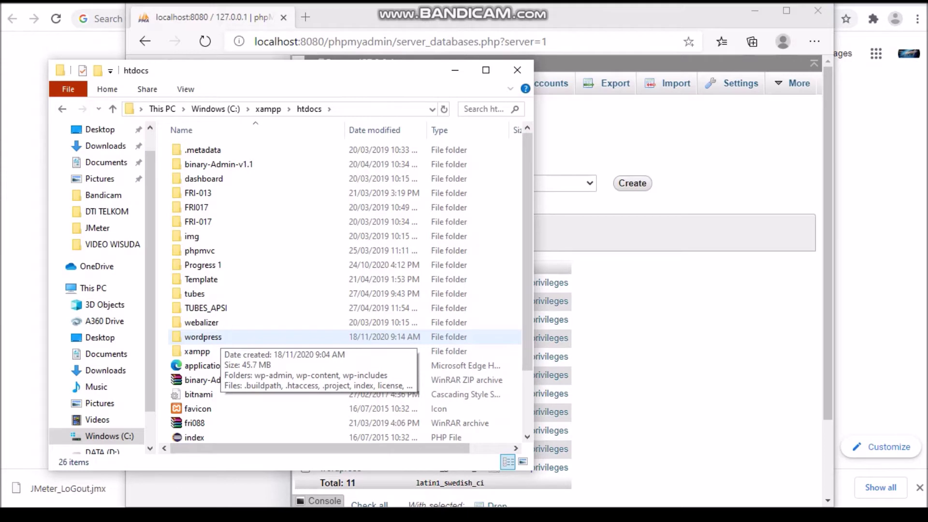
double_click(203, 337)
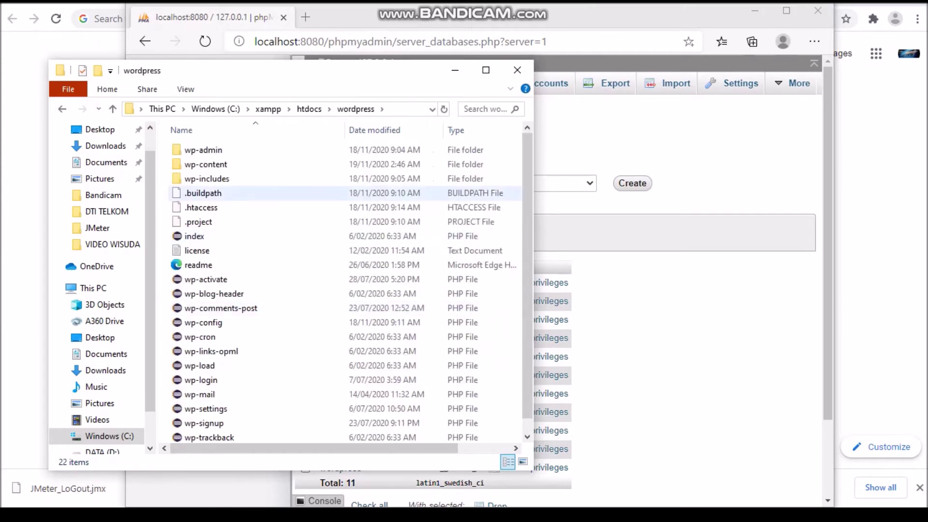
scroll(203, 193, down, 1)
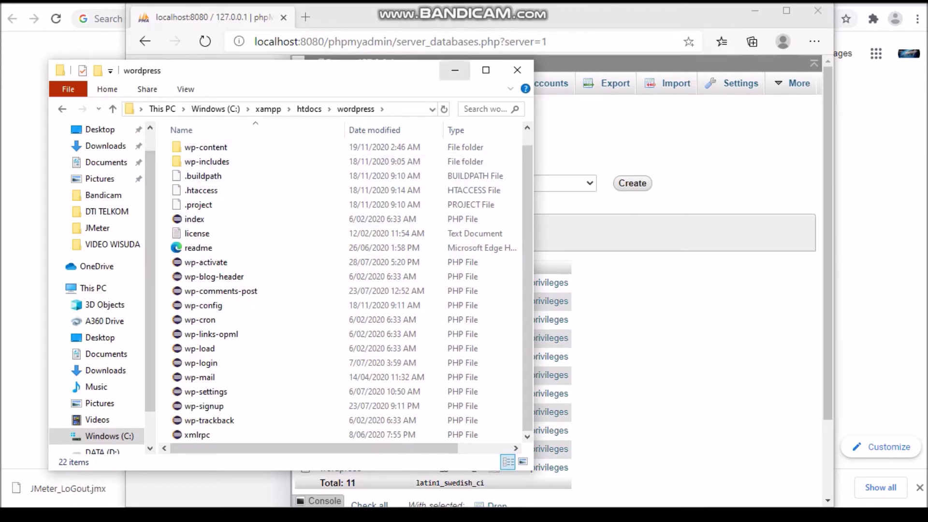
Minimize the wordpress folder and phpMyAdmin windows and switch to the Eclipse window showing wp-config.php.
click(455, 71)
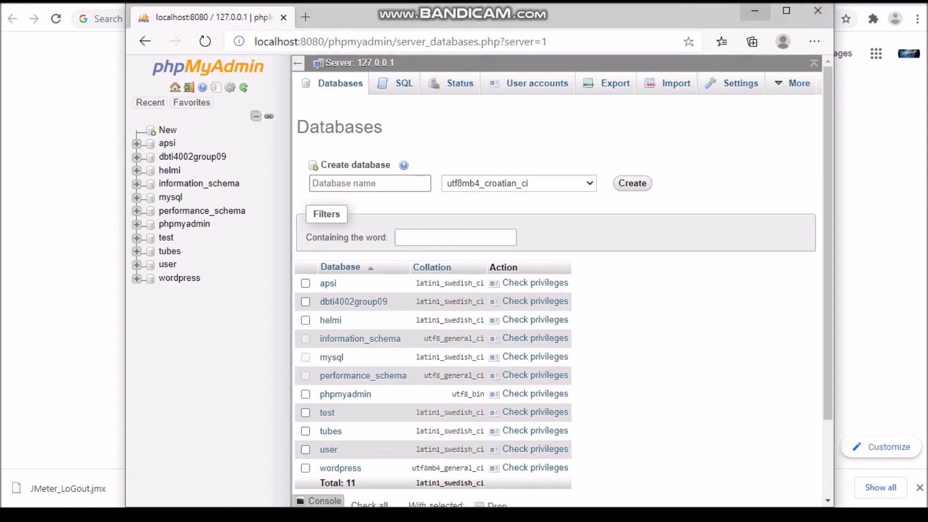
click(754, 10)
key(alt+Tab)
key(alt+Tab)
key(alt+Tab)
key(alt+Tab)
key(alt+Tab)
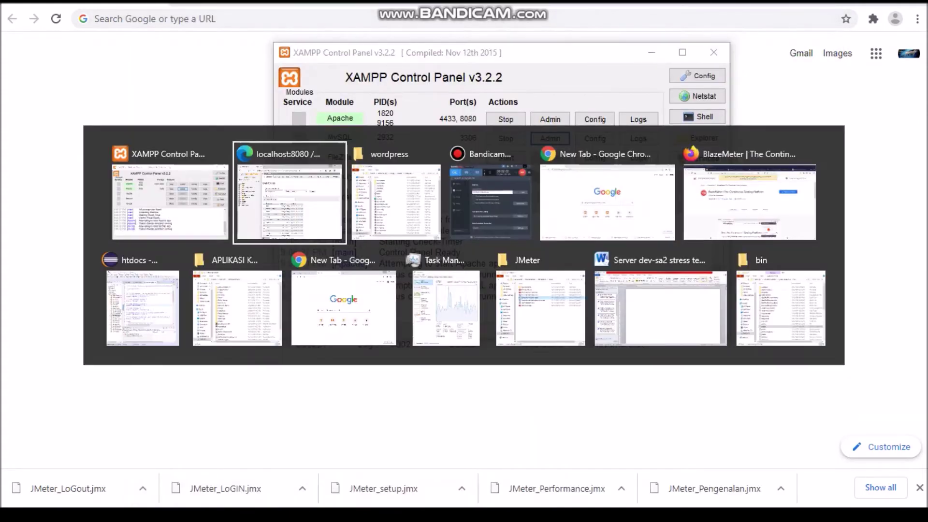
key(alt+Tab)
key(alt+Tab)
key(alt+Tab)
key(alt+Tab)
key(alt+Tab)
key(alt+Tab)
key(alt+Tab)
key(alt+Tab)
key(alt+Tab)
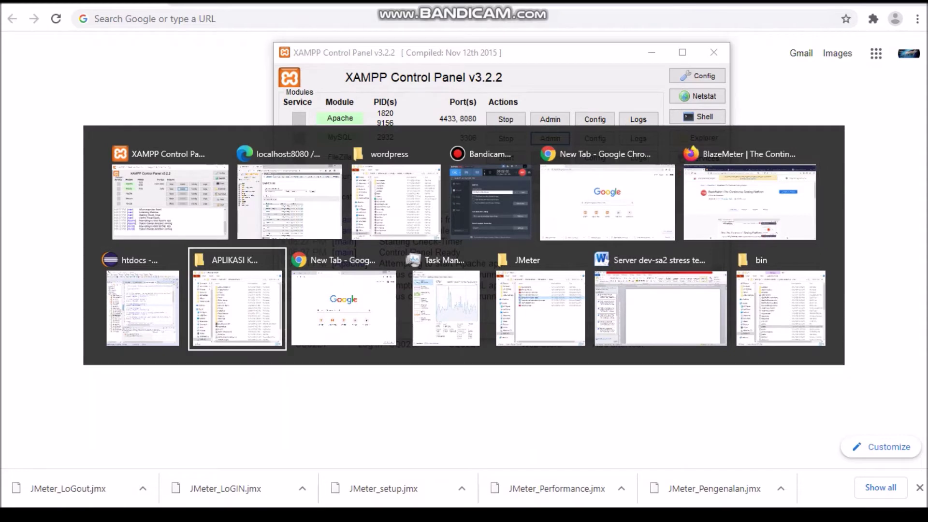
key(alt+Tab)
key(alt+Tab)
key(alt+Tab)
key(alt+Tab)
key(alt+Tab)
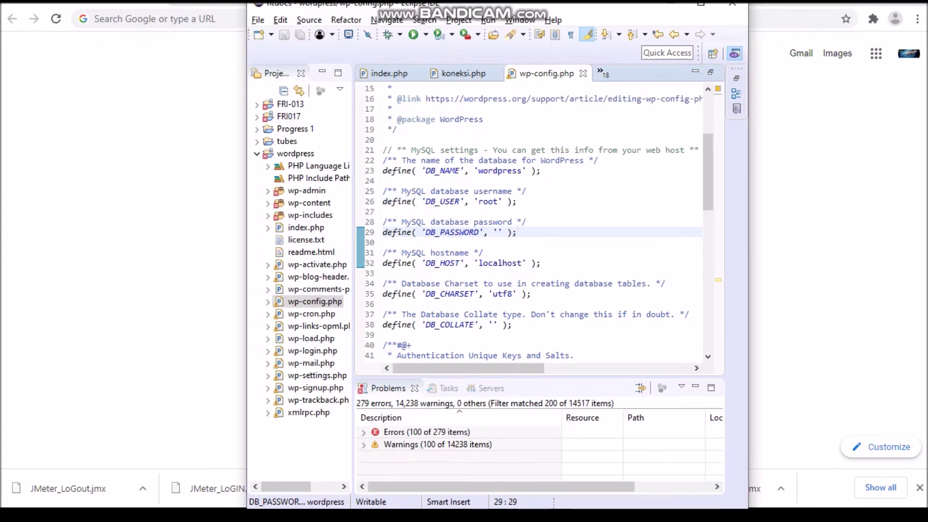
Examine the database name, username and password settings in wp-config.php.
scroll(529, 222, up, 1)
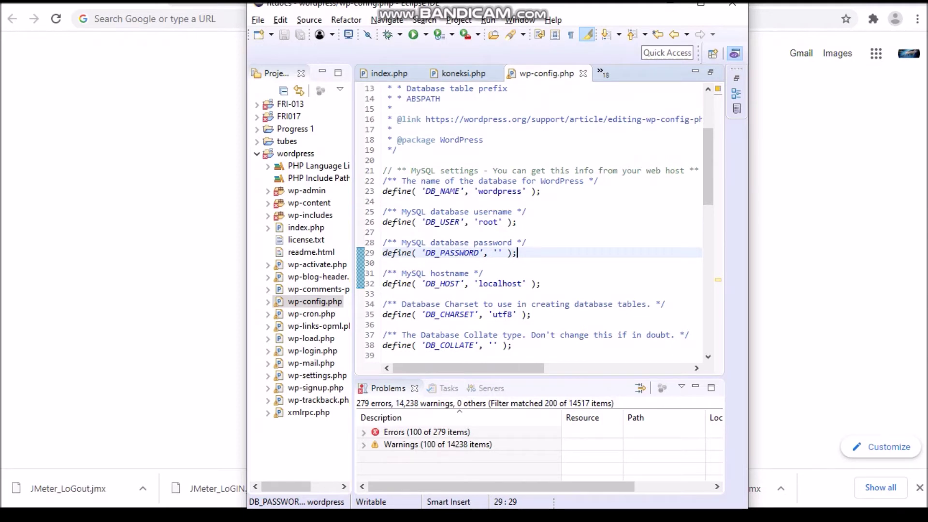
double_click(500, 190)
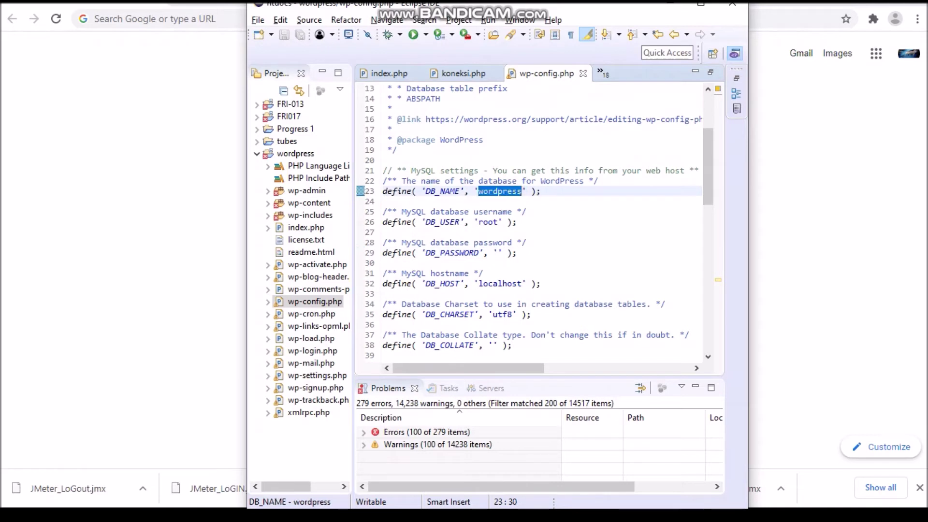
click(498, 222)
double_click(495, 222)
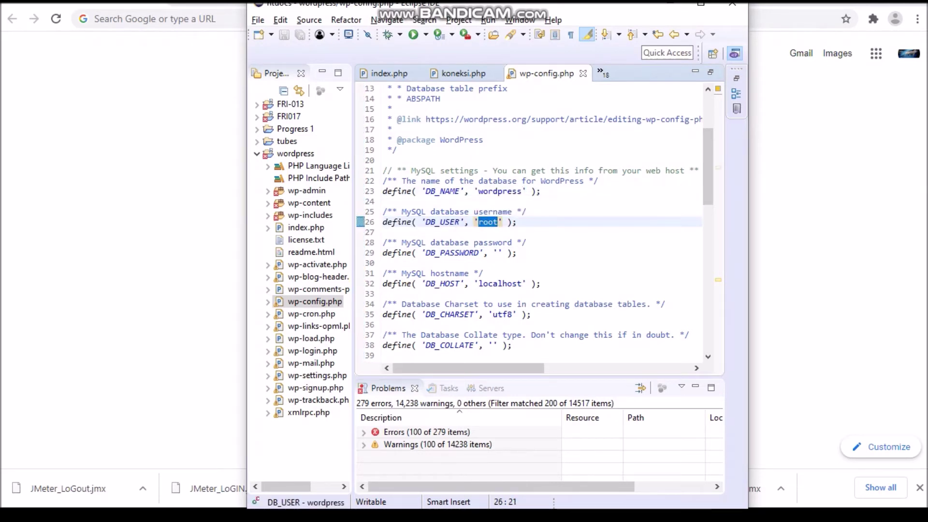
click(383, 232)
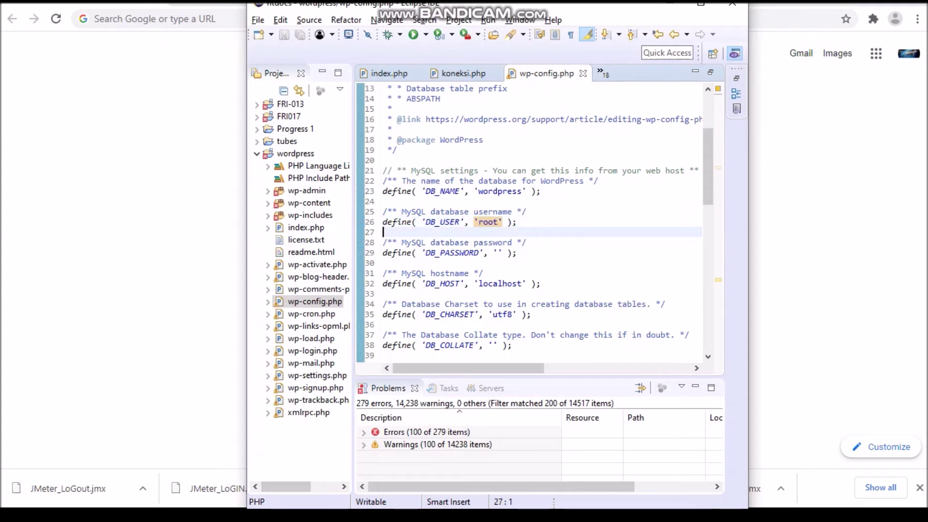
click(518, 222)
click(503, 253)
key(Left)
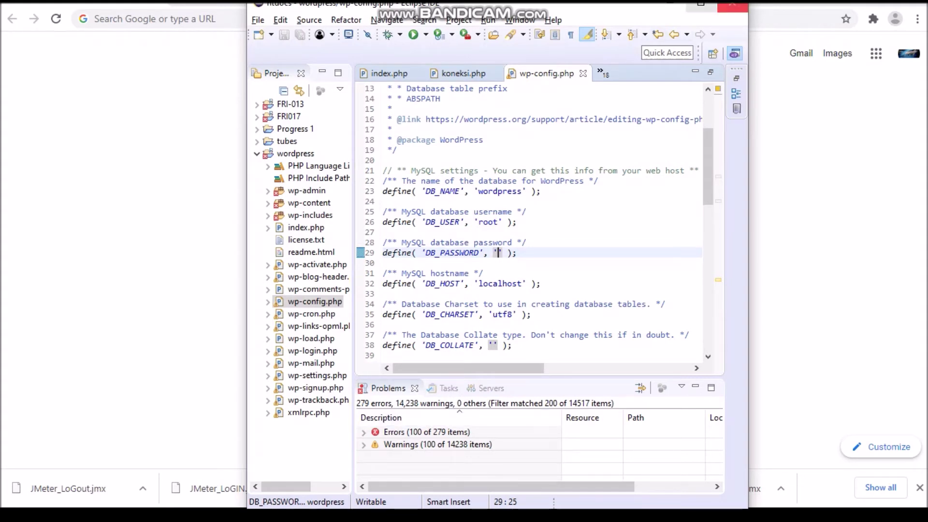
Minimize the Eclipse and XAMPP Control Panel windows to return to the blank Chrome tab.
drag(646, 6, 645, 19)
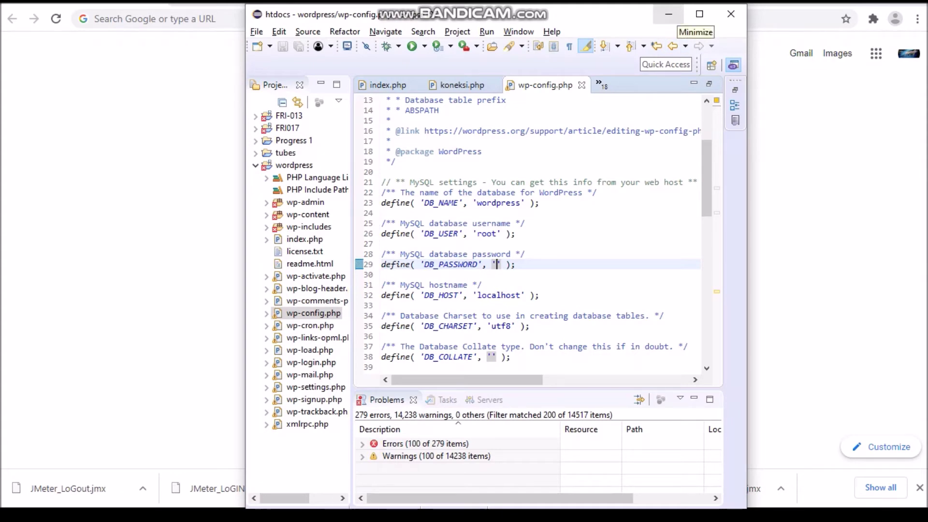
click(669, 14)
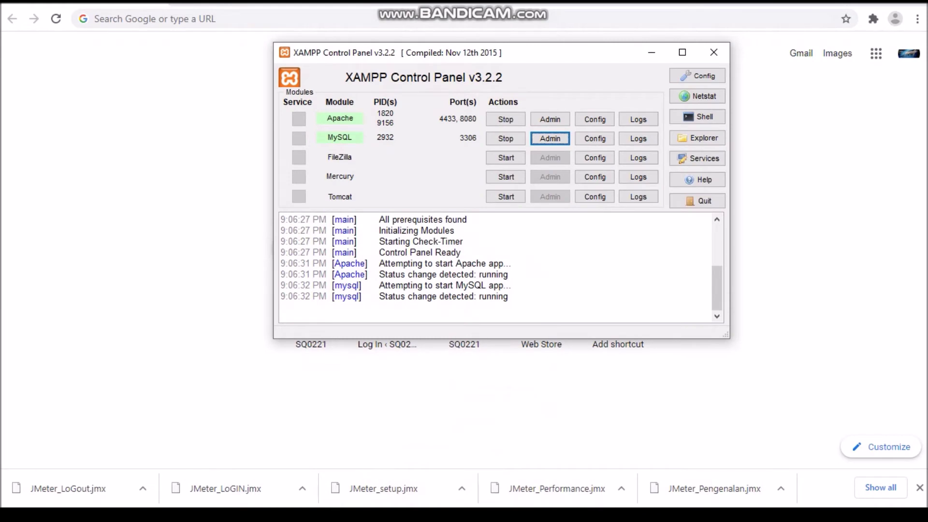
drag(581, 57, 566, 58)
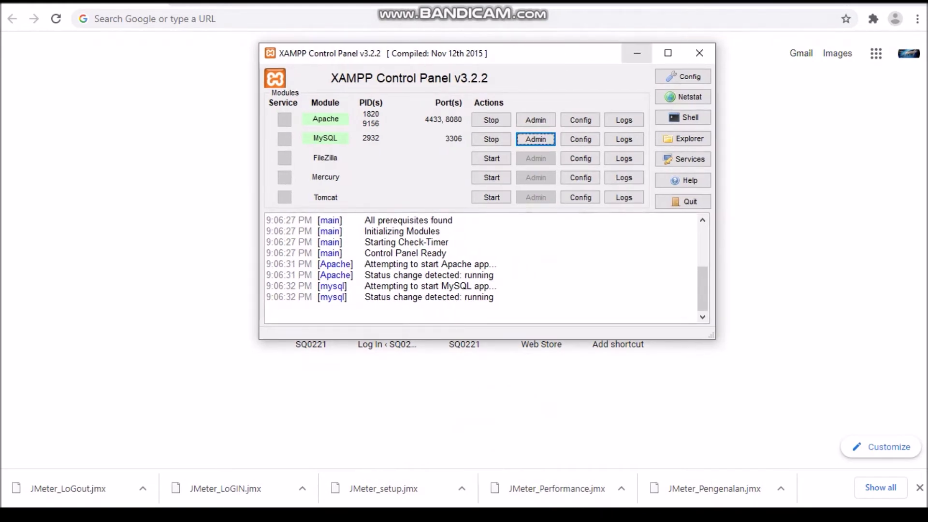
click(637, 53)
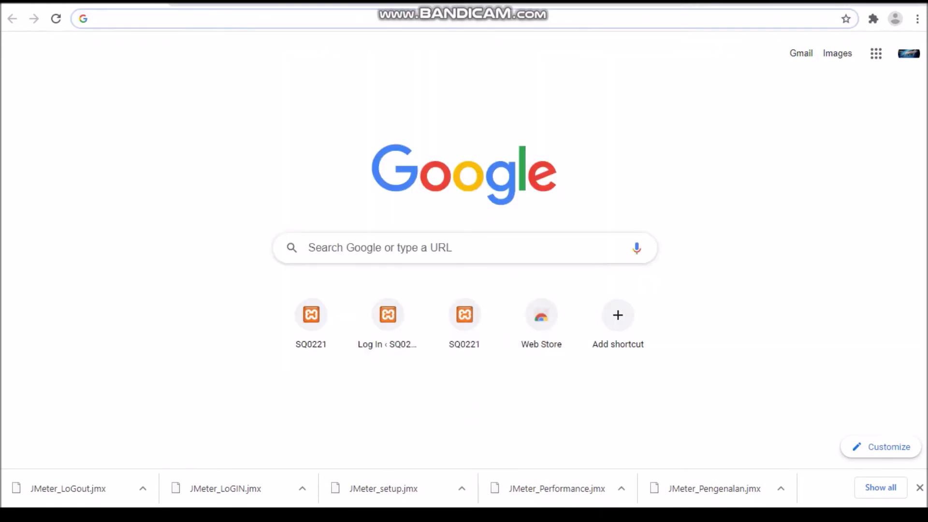
Load the local WordPress site at localhost:8080/wordpress in Chrome.
drag(118, 3, 102, 41)
double_click(290, 21)
click(102, 18)
text(localh)
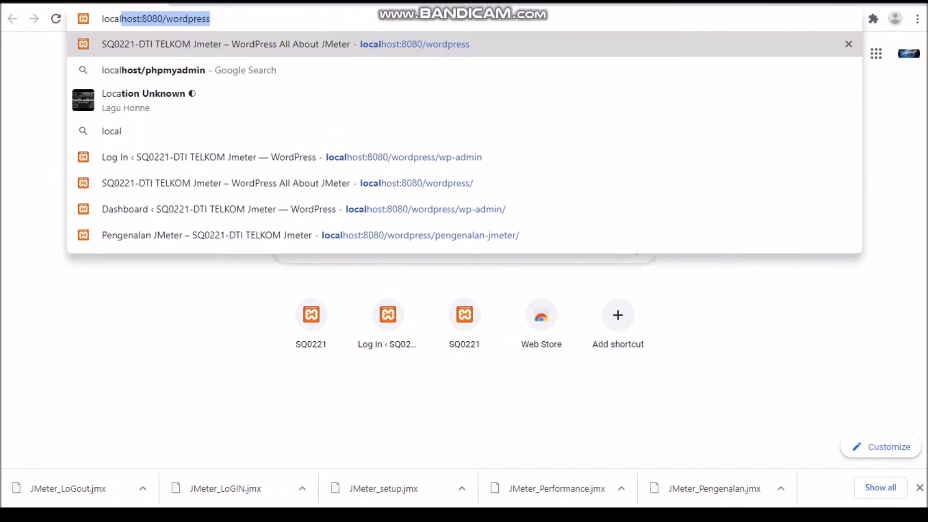
text(ost)
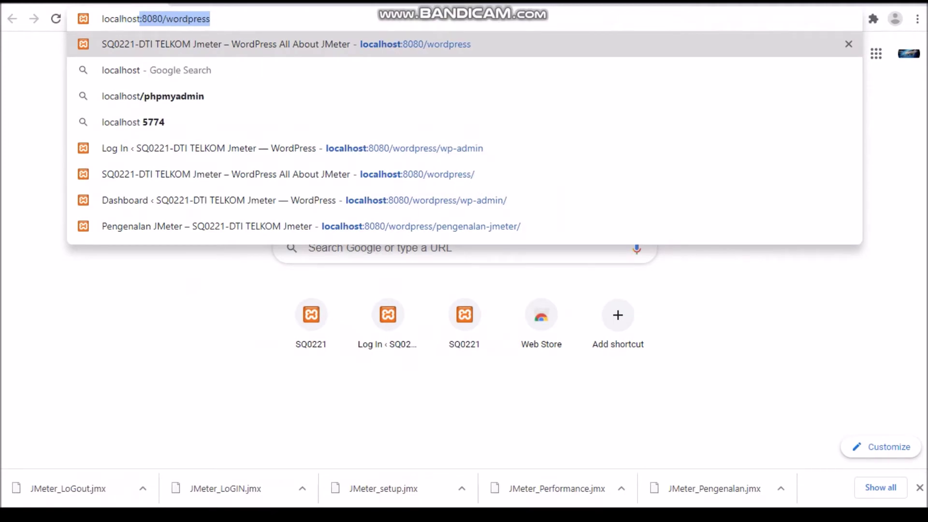
text(:)
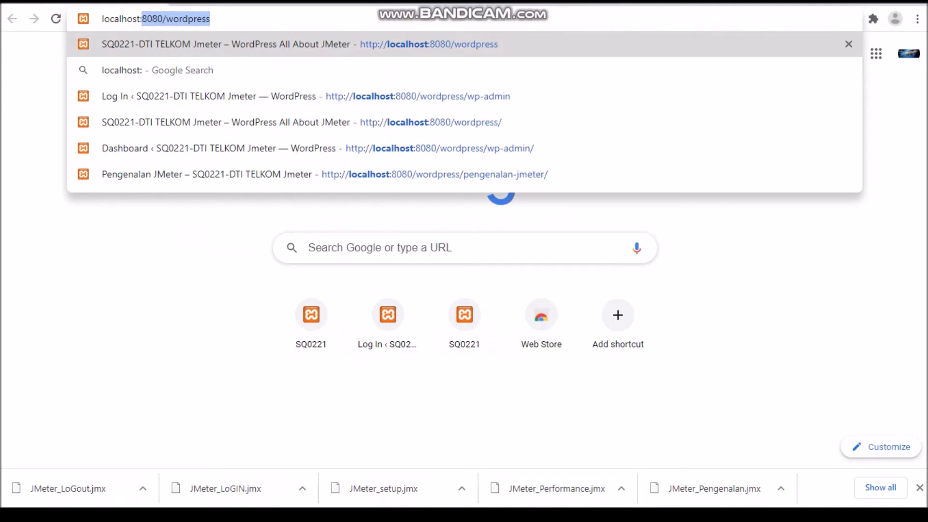
text(8080)
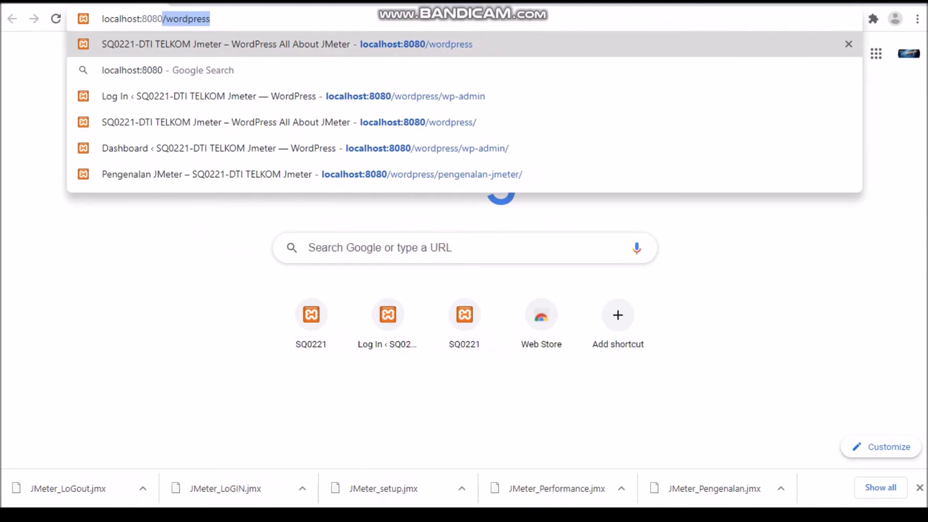
key(Return)
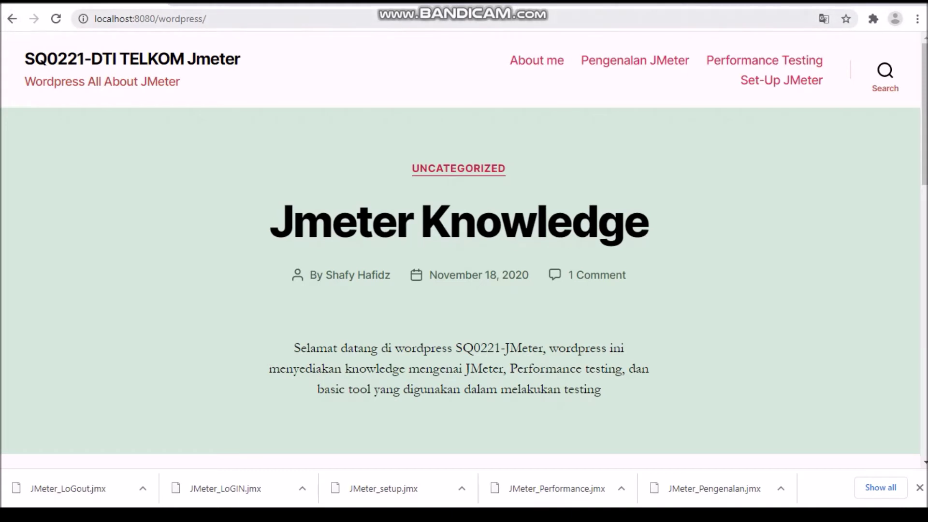
key(ctrl+l)
key(End)
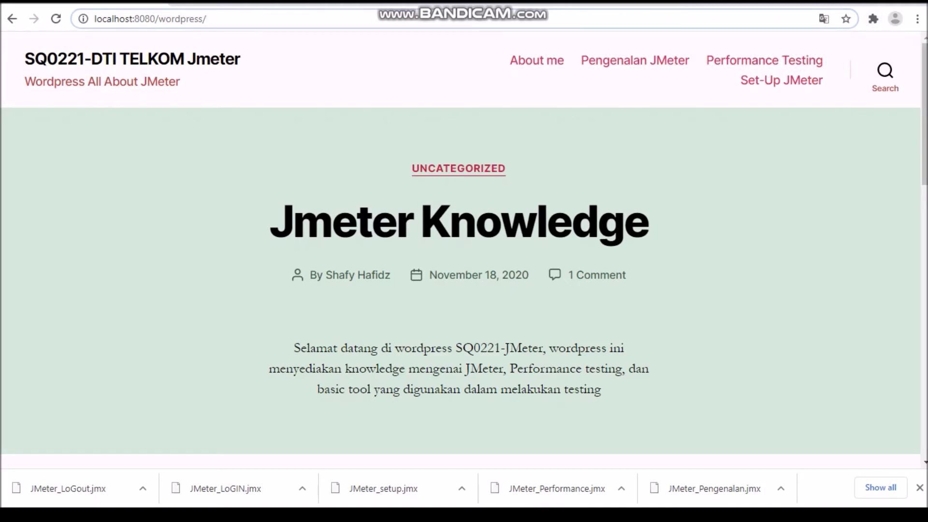
Open the BlazeMeter extension on the WordPress page, look over its recording controls and close it.
click(872, 18)
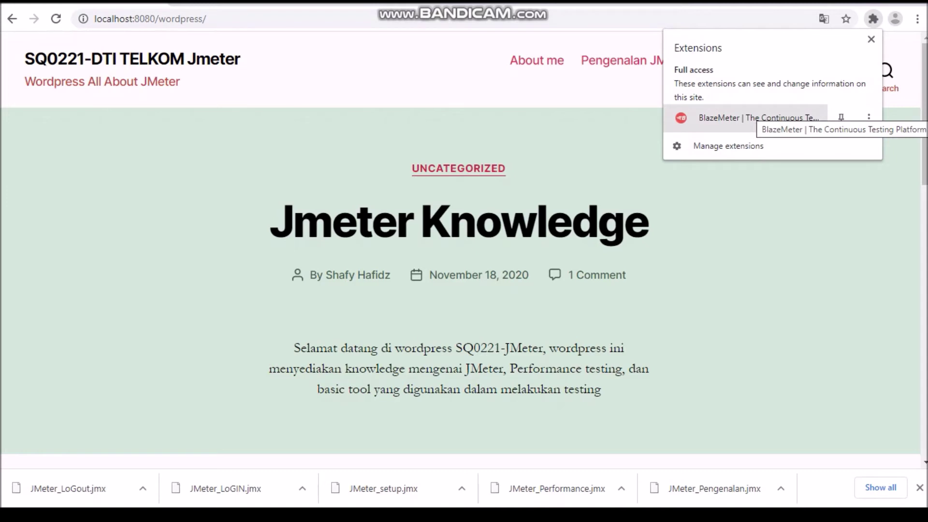
click(753, 117)
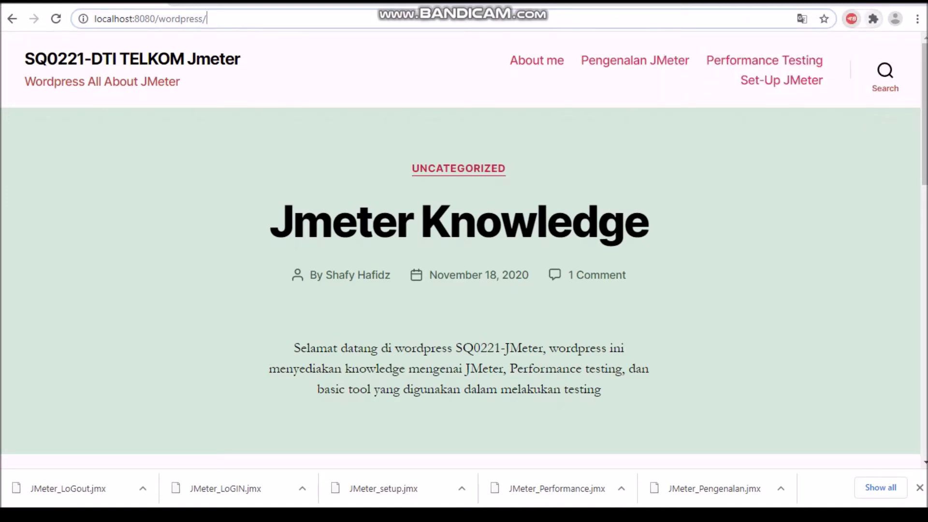
click(873, 18)
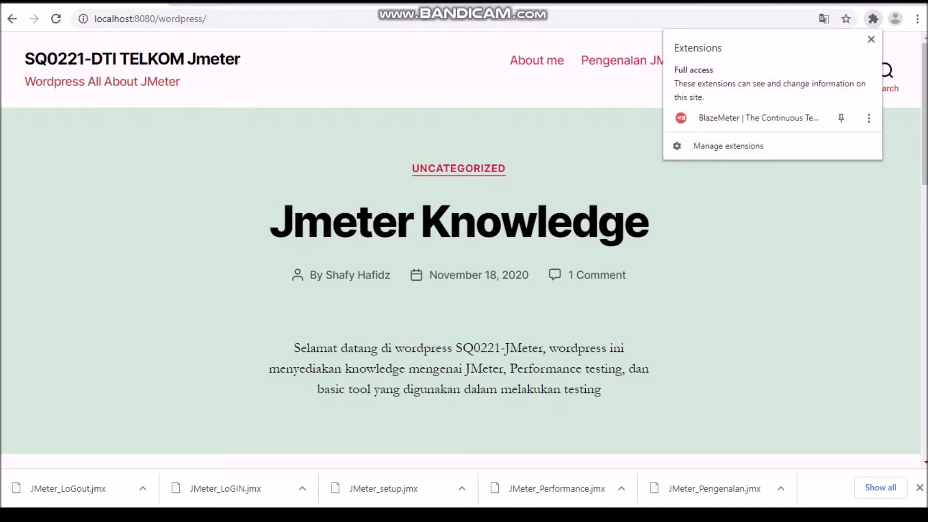
click(754, 117)
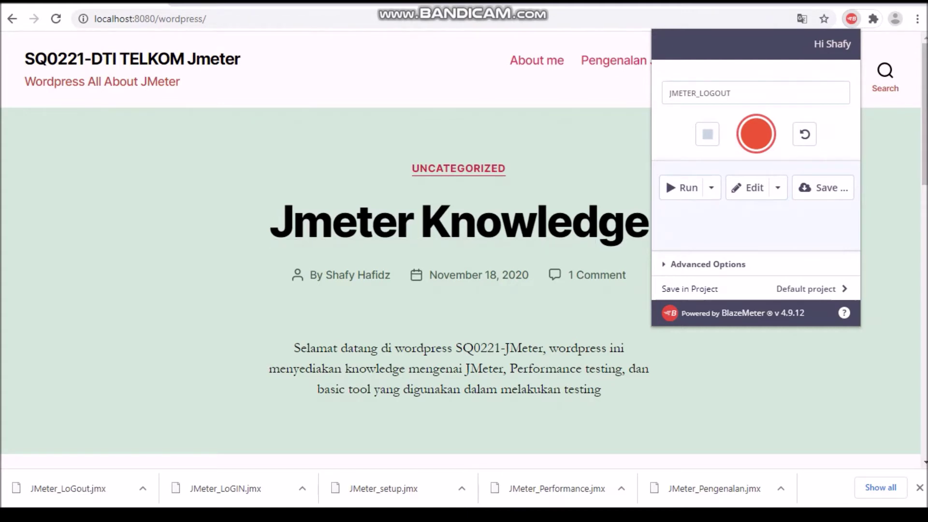
key(Escape)
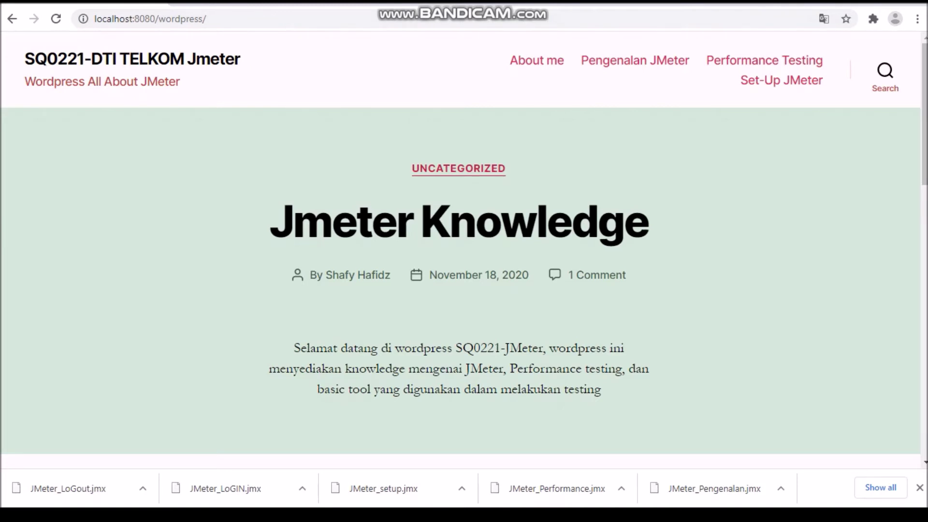
Switch to File Explorer showing APLIKASI KULIAH and open the bin folder inside apache-jmeter-5.3.
key(alt+Tab)
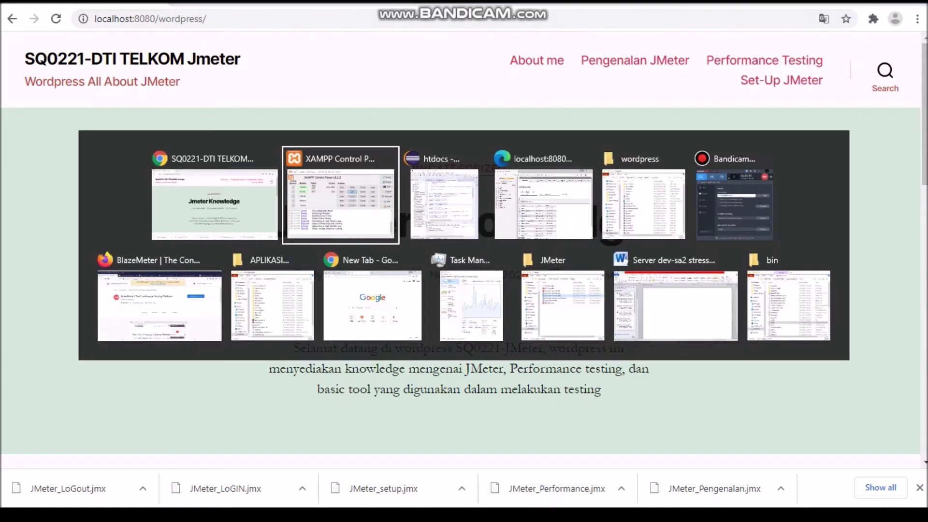
key(alt+Tab)
key(alt+Tab)
key(alt+Tab)
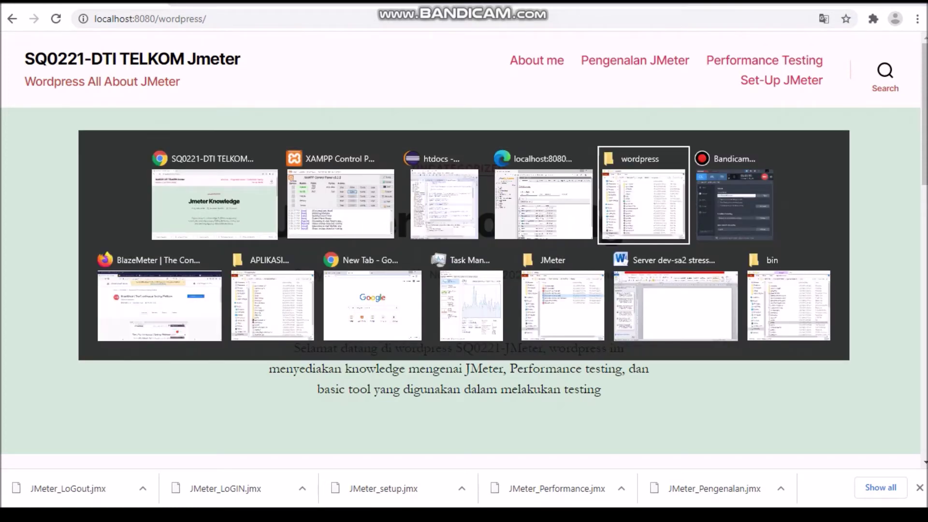
key(alt+Tab)
key(alt+Tab)
key(alt+Tab)
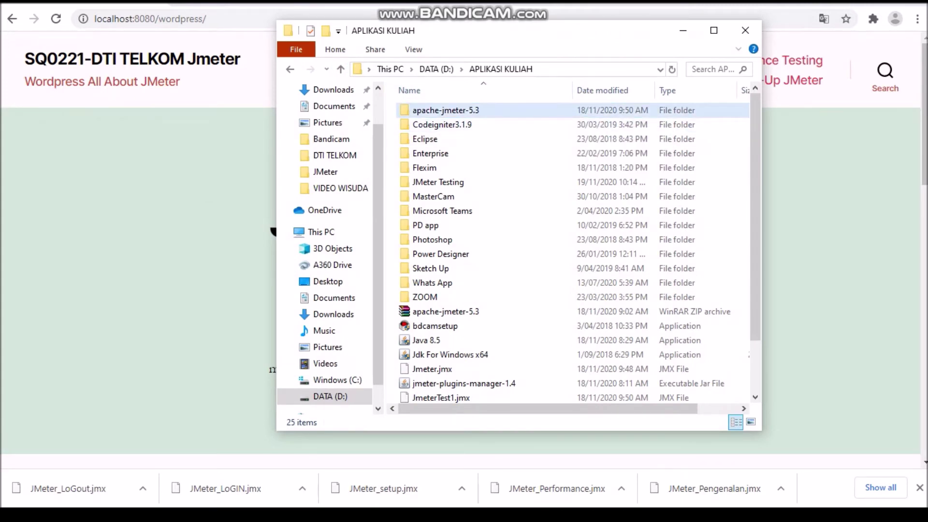
double_click(466, 112)
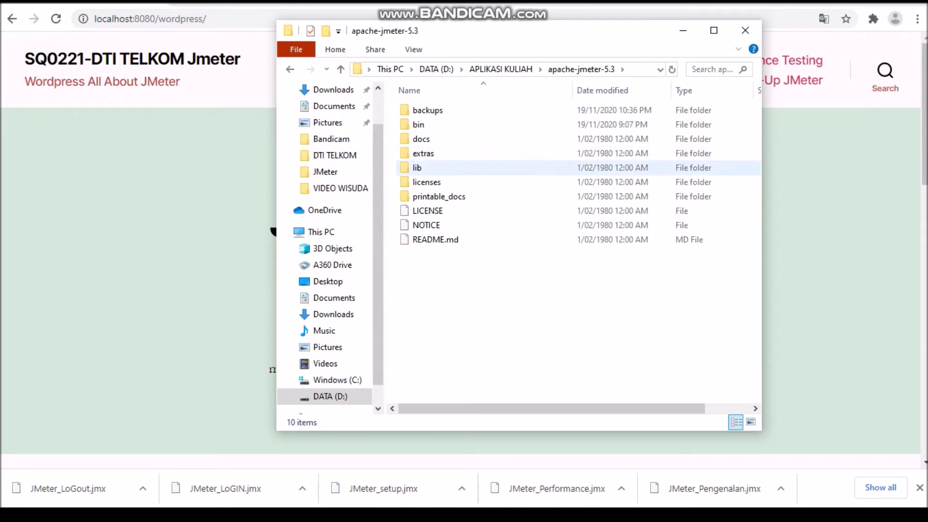
double_click(471, 124)
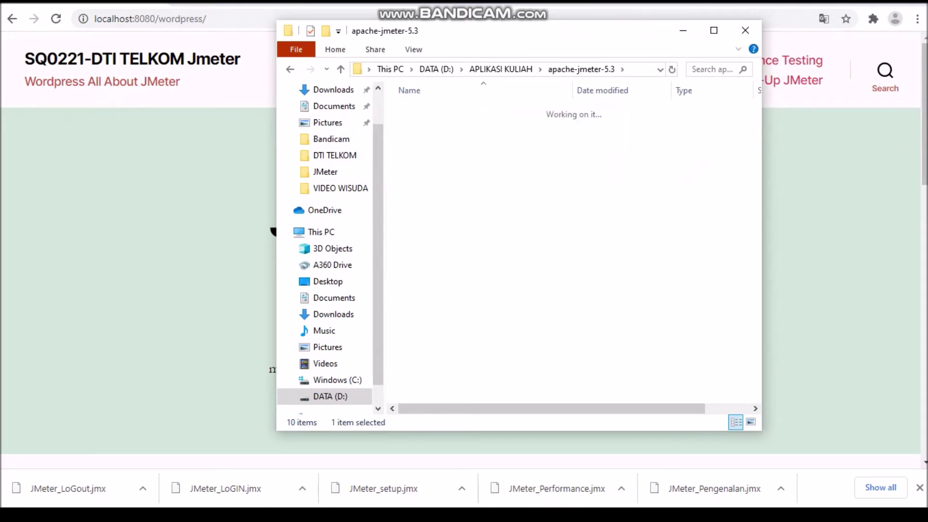
scroll(513, 181, down, 2)
scroll(513, 181, down, 1)
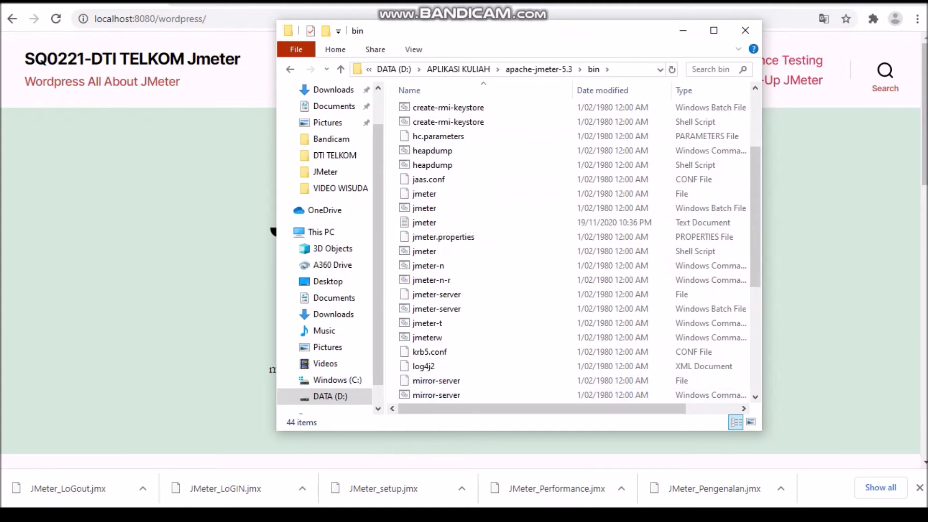
mouse_move(541, 409)
mouse_down()
mouse_move(565, 409)
mouse_move(542, 409)
mouse_up()
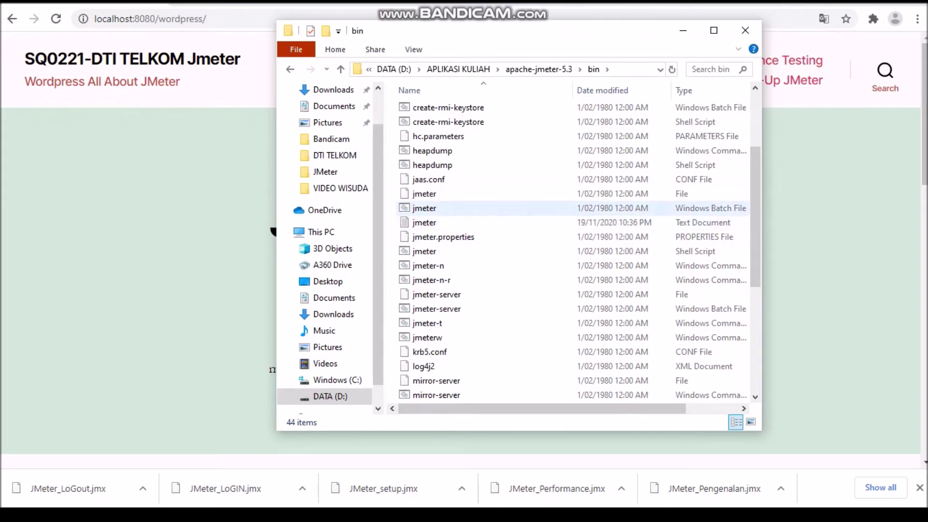
Launch JMeter from the jmeter Windows batch file, minimize File Explorer and reposition the JMeter window.
double_click(425, 208)
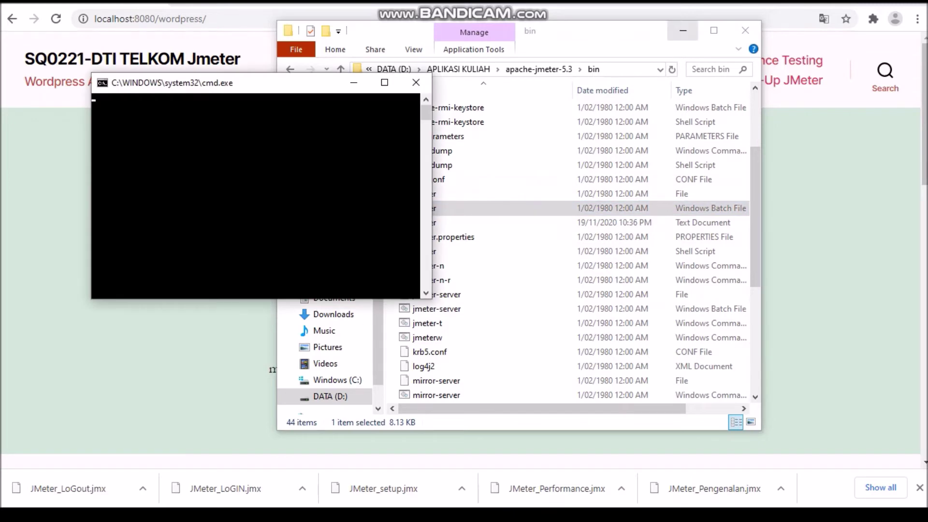
click(683, 31)
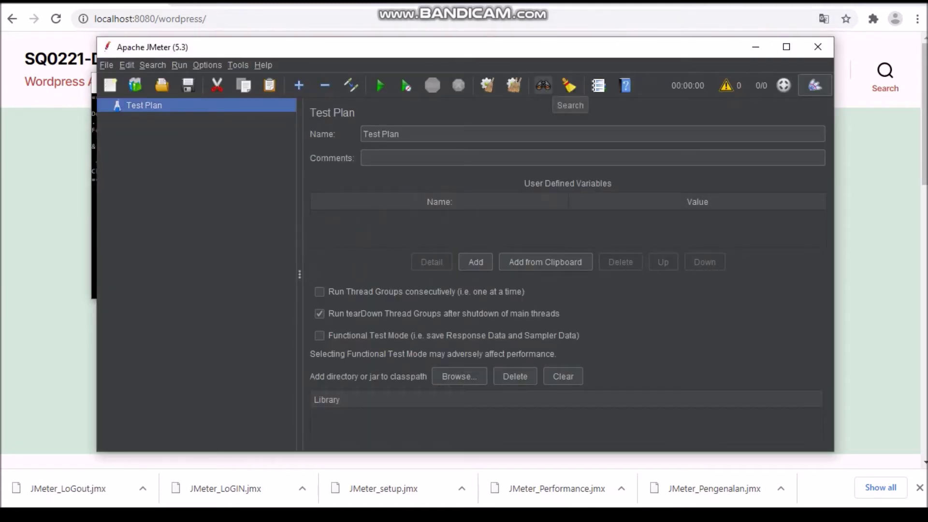
mouse_move(451, 47)
mouse_down()
mouse_move(529, 108)
mouse_move(475, 38)
mouse_move(451, 32)
mouse_up()
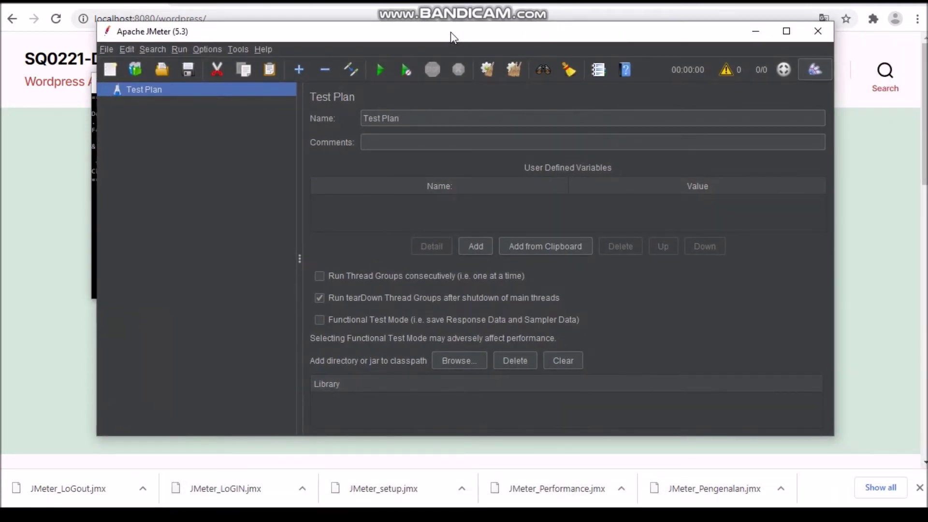
drag(451, 32, 437, 55)
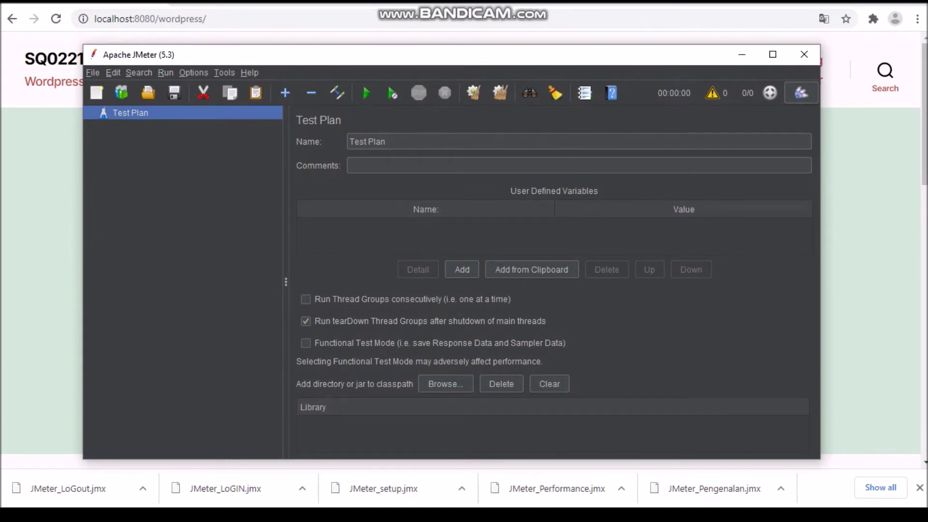
Minimize the JMeter window and its command console, and check the browser's installed extensions over the WordPress page.
mouse_move(622, 61)
mouse_down()
mouse_move(634, 45)
mouse_move(609, 52)
mouse_up()
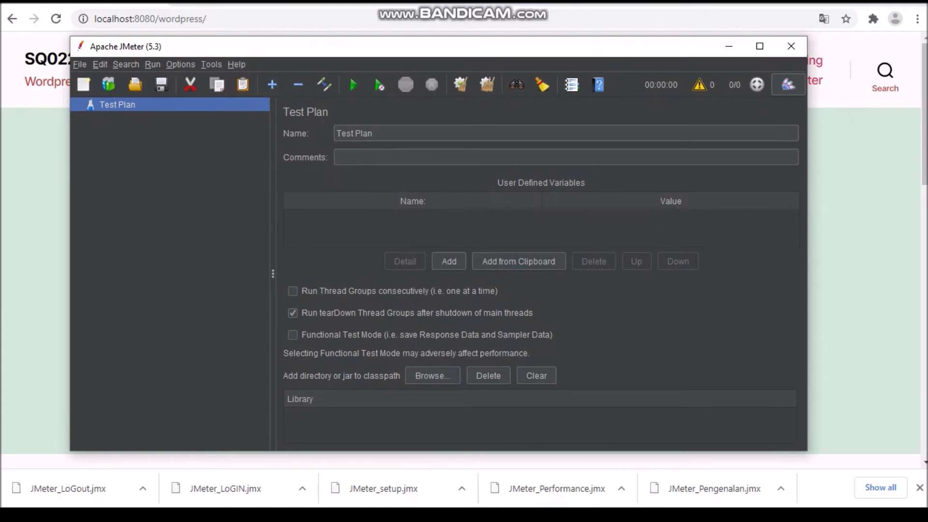
click(729, 46)
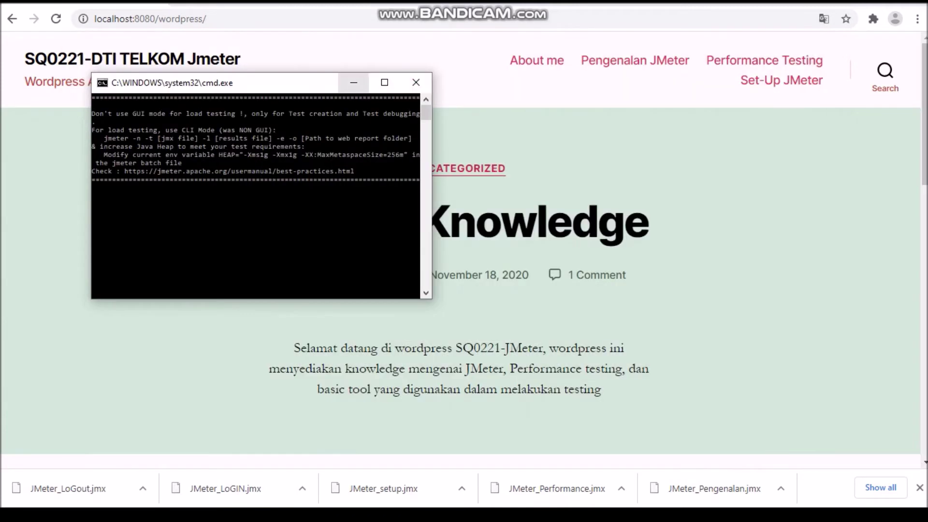
click(354, 83)
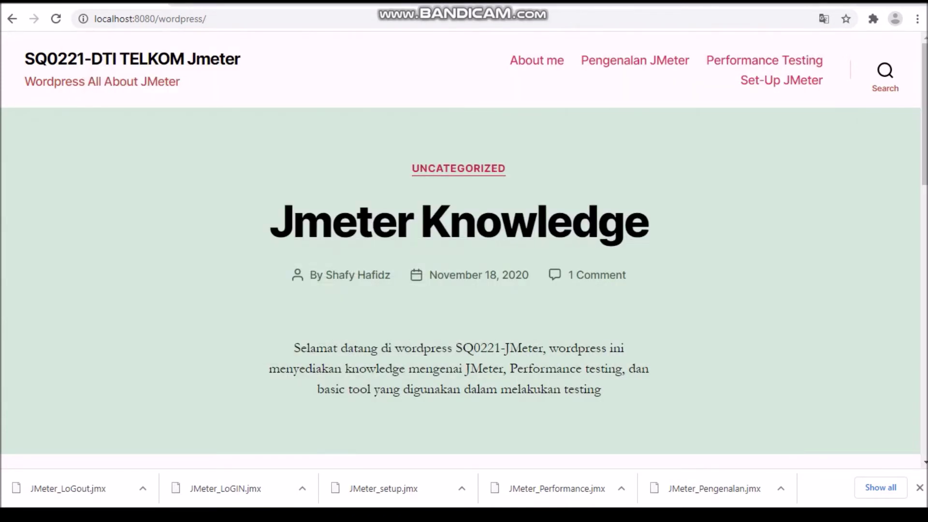
click(873, 18)
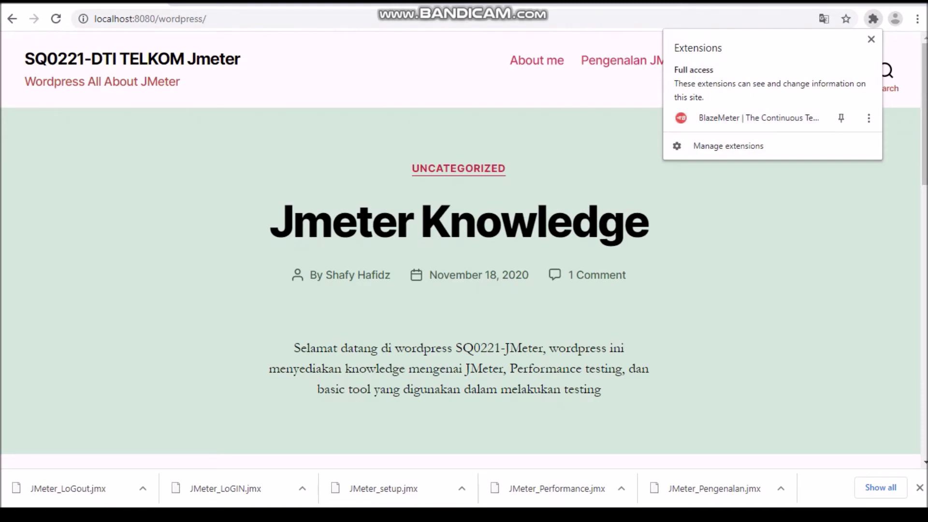
key(Escape)
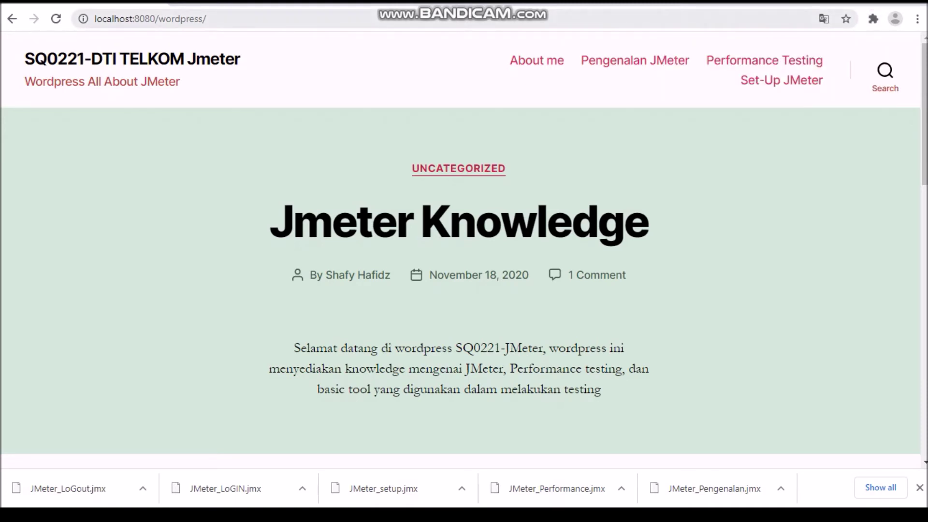
Open localhost:8080/wordpress/wp-admin and log in to WordPress with the account's username and password.
drag(207, 19, 94, 18)
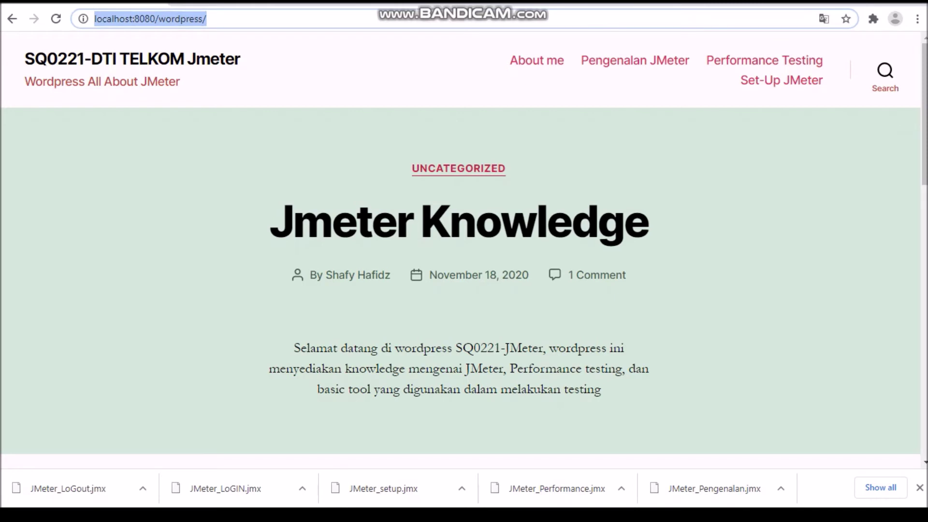
drag(207, 19, 94, 19)
click(145, 46)
click(207, 19)
click(207, 19)
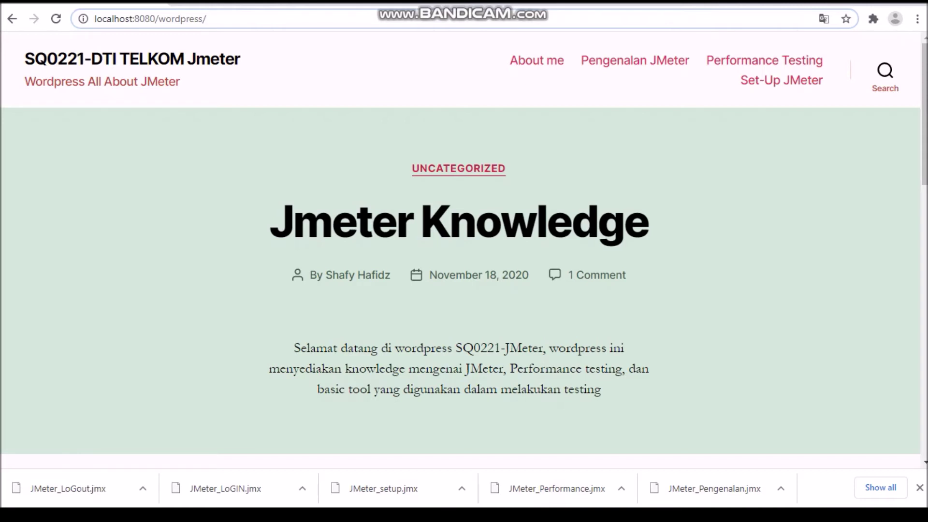
text(wp)
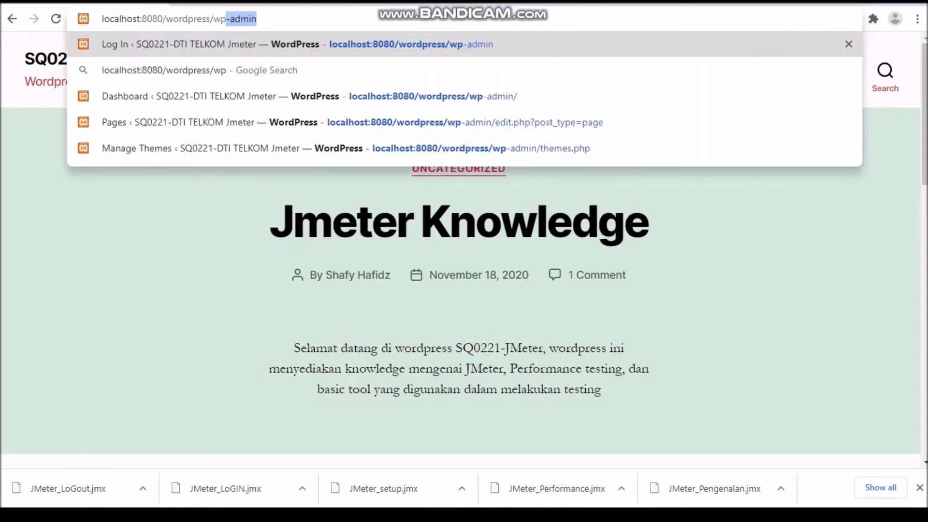
key(Return)
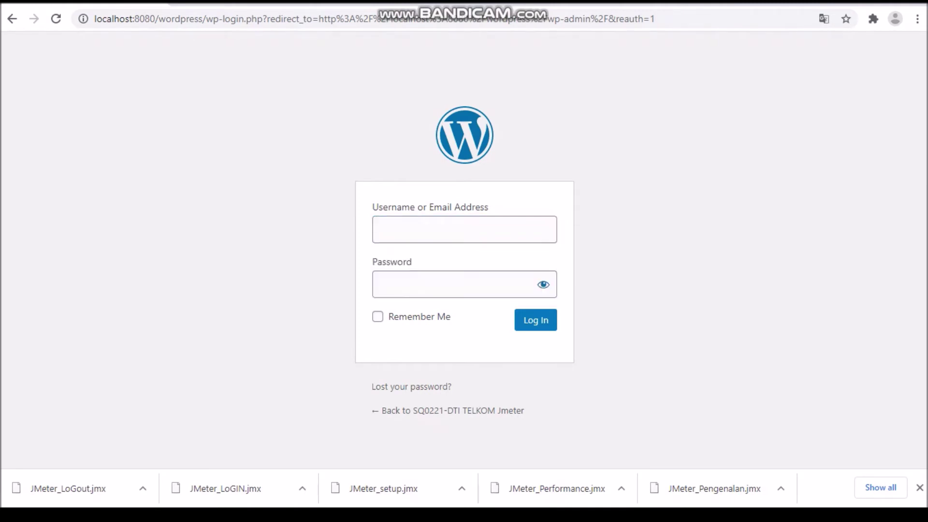
key(Return)
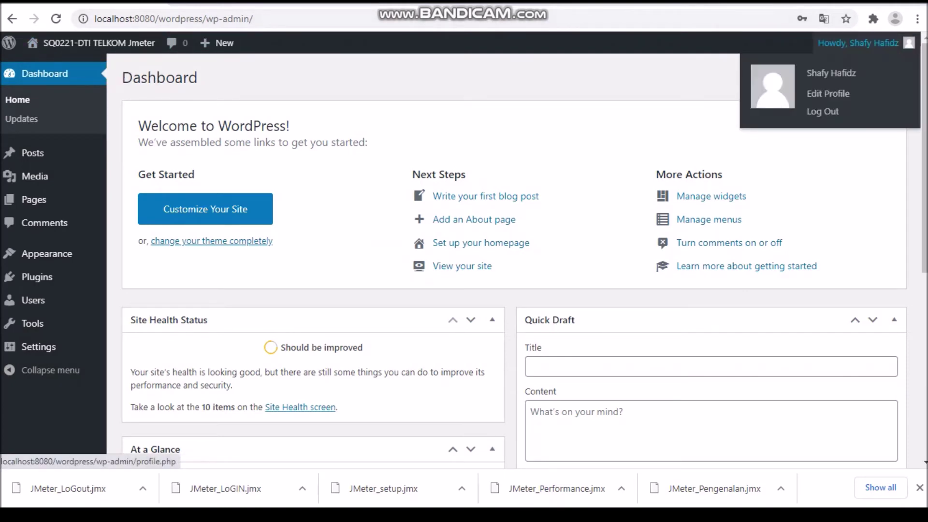
Open the list of all pages in the WordPress dashboard and look over its entries.
mouse_move(33, 199)
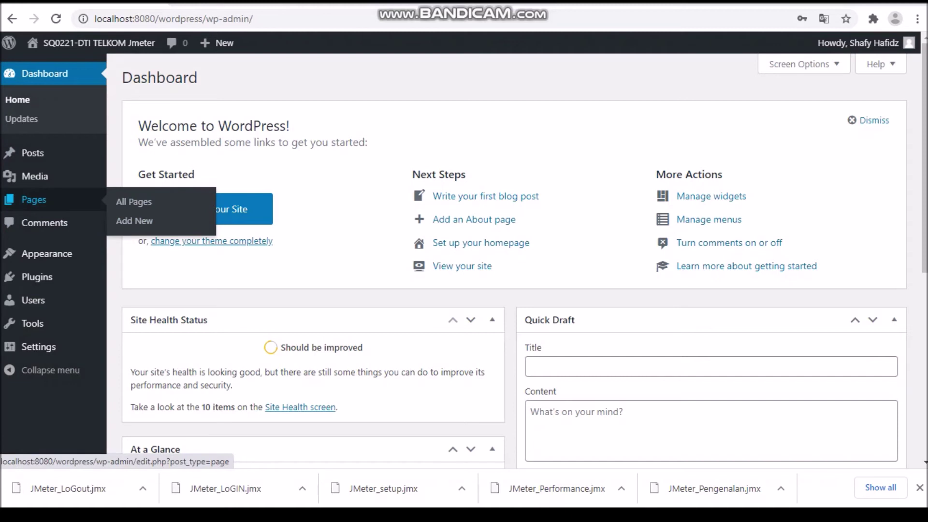
click(134, 201)
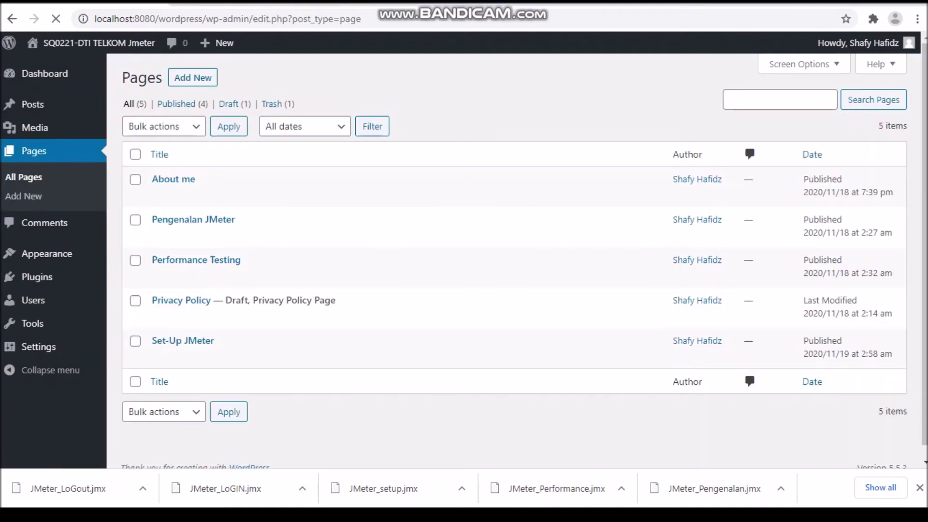
mouse_move(92, 43)
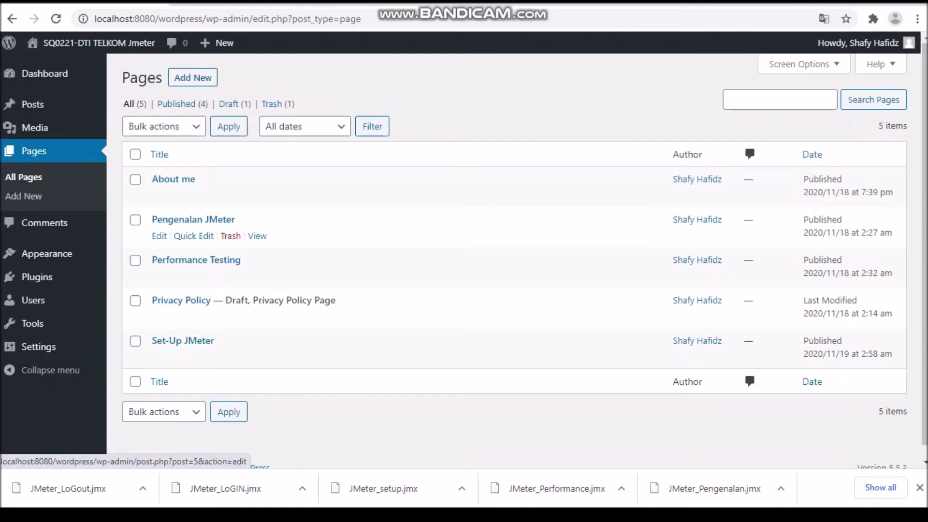
mouse_move(159, 236)
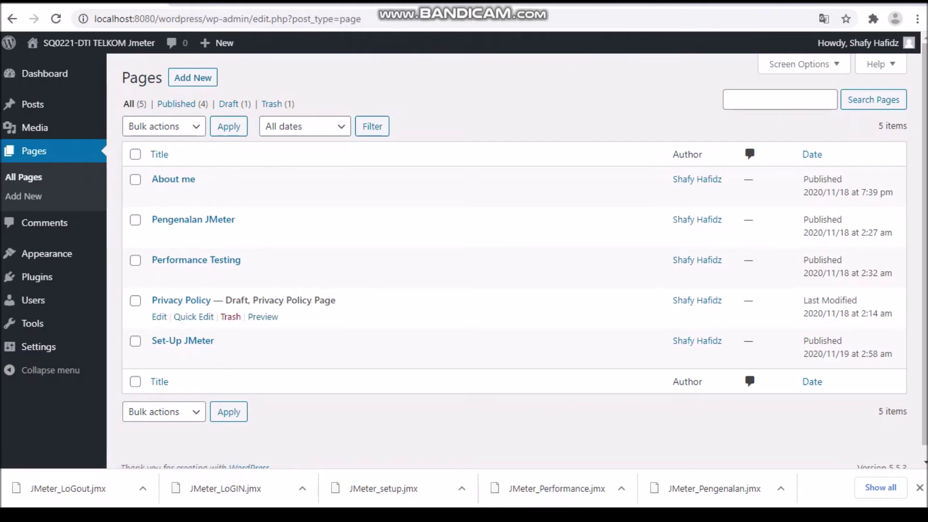
Visit the public WordPress site from the dashboard and look through the About me page.
click(217, 43)
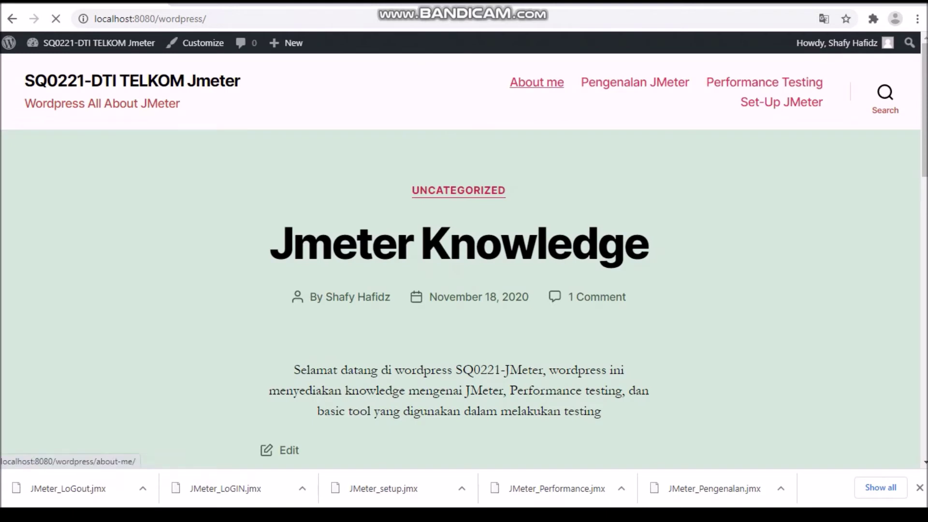
click(536, 82)
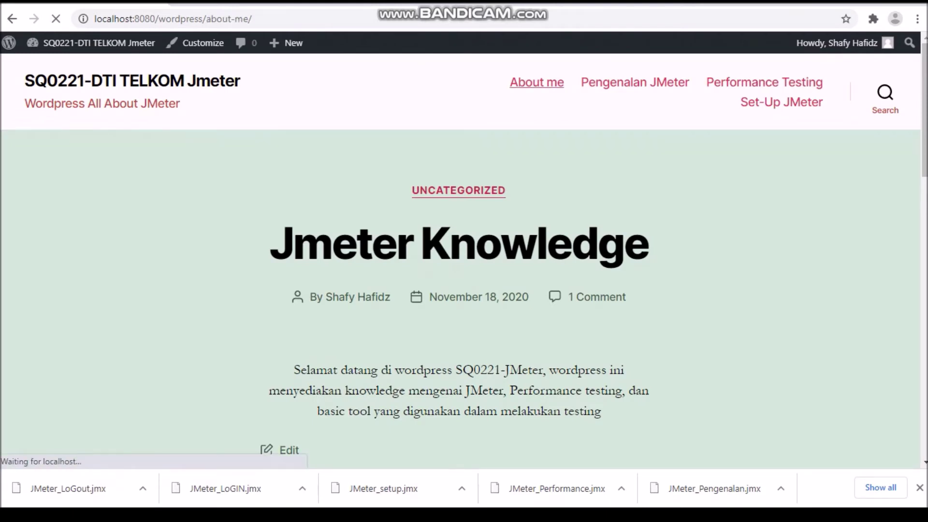
scroll(464, 261, down, 4)
scroll(463, 261, up, 1)
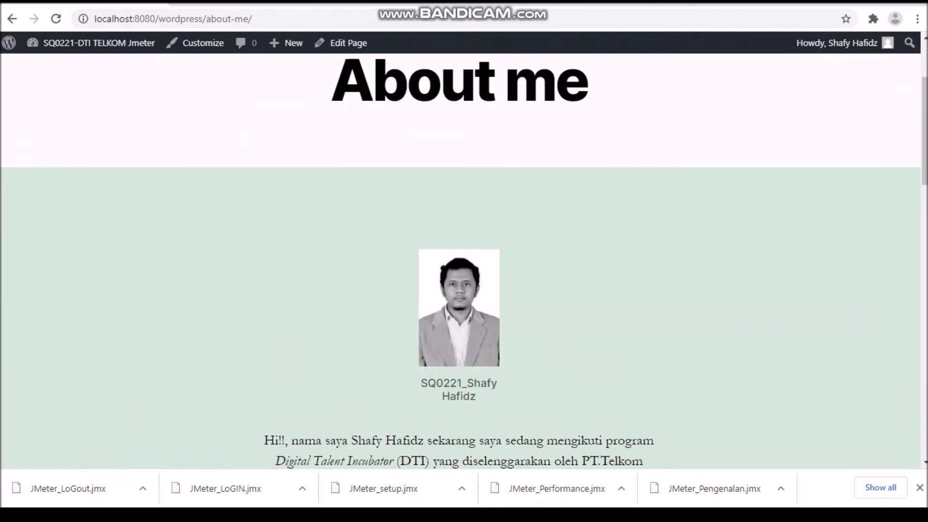
scroll(464, 261, down, 5)
scroll(464, 261, up, 5)
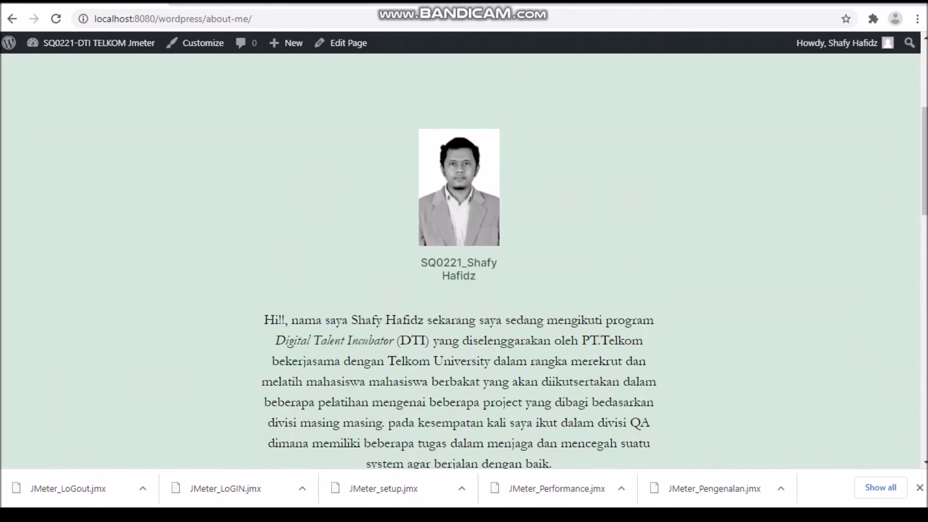
scroll(464, 261, down, 5)
scroll(464, 261, up, 4)
scroll(464, 261, up, 4)
Open the Pengenalan JMeter page and read through its introduction to JMeter.
click(635, 82)
scroll(464, 261, down, 5)
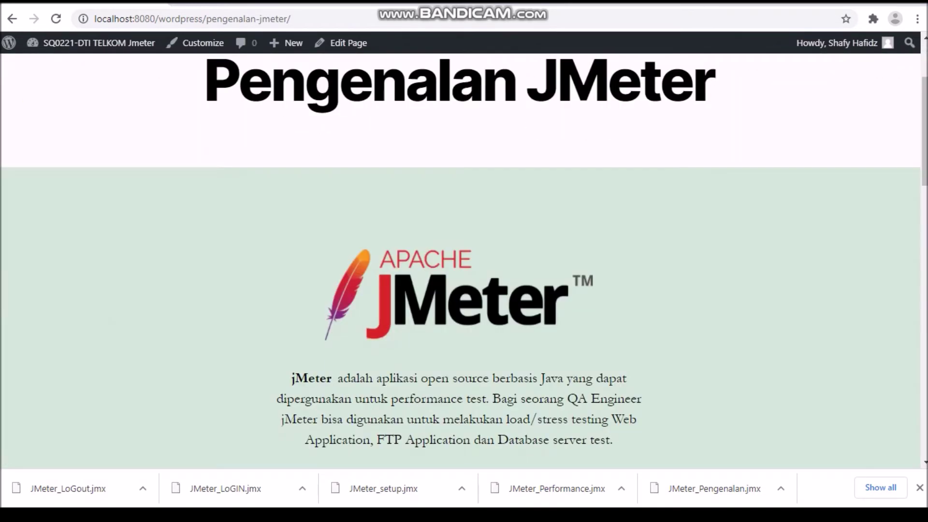
scroll(464, 261, up, 5)
scroll(464, 261, down, 3)
scroll(464, 261, up, 3)
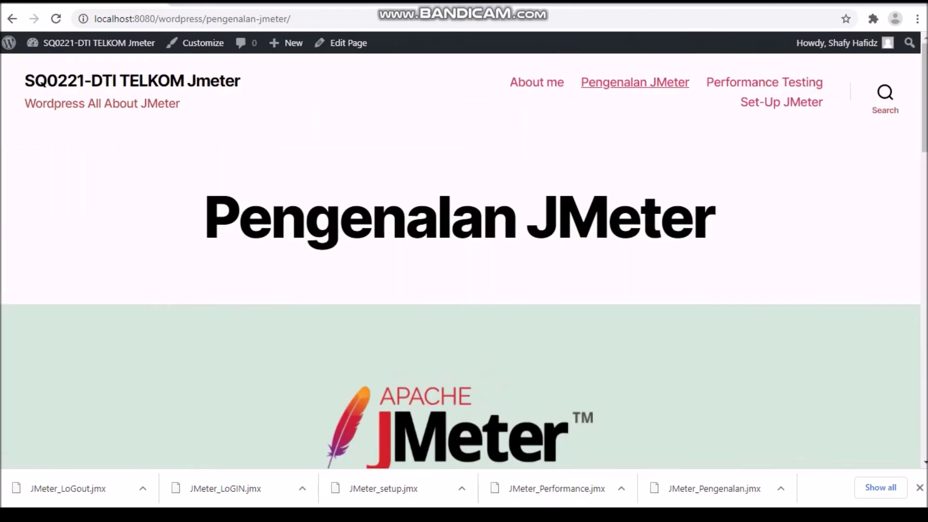
scroll(764, 84, down, 4)
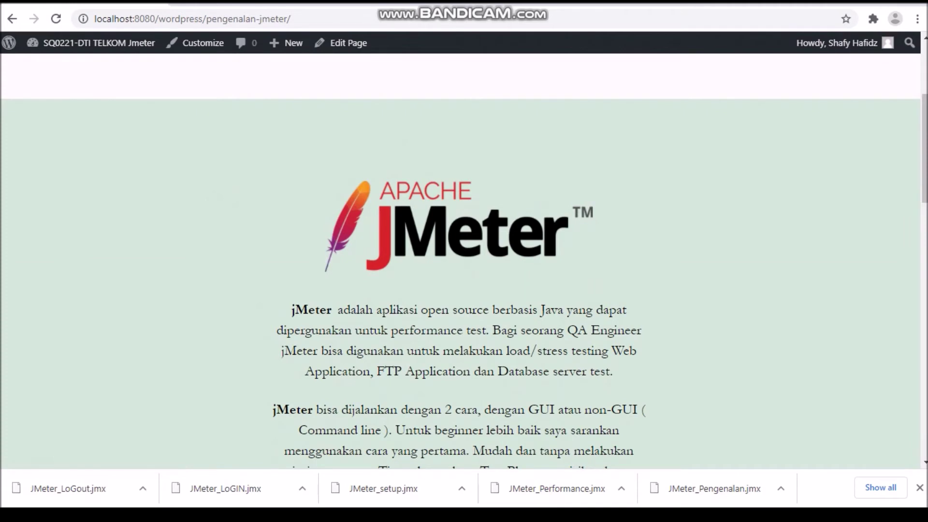
scroll(667, 85, up, 4)
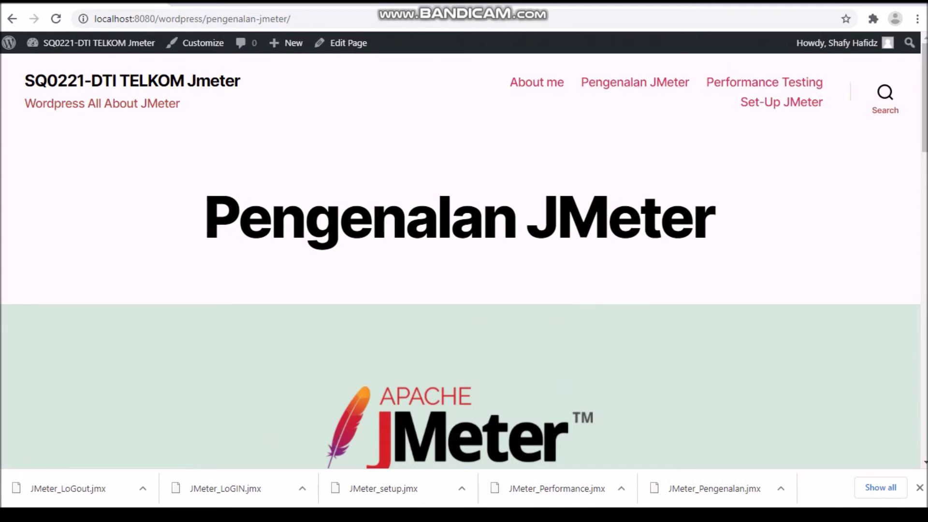
scroll(460, 261, down, 3)
scroll(460, 261, up, 1)
scroll(460, 261, down, 6)
scroll(460, 261, up, 8)
Open the Performance Testing page and look through its text and embedded overview video.
click(764, 82)
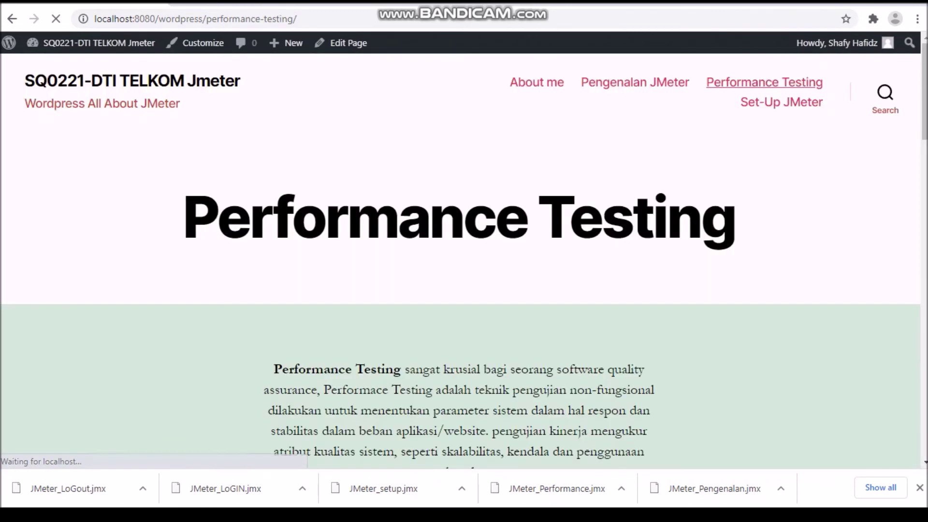
scroll(460, 261, down, 6)
scroll(460, 261, up, 2)
scroll(461, 261, down, 8)
scroll(460, 261, up, 3)
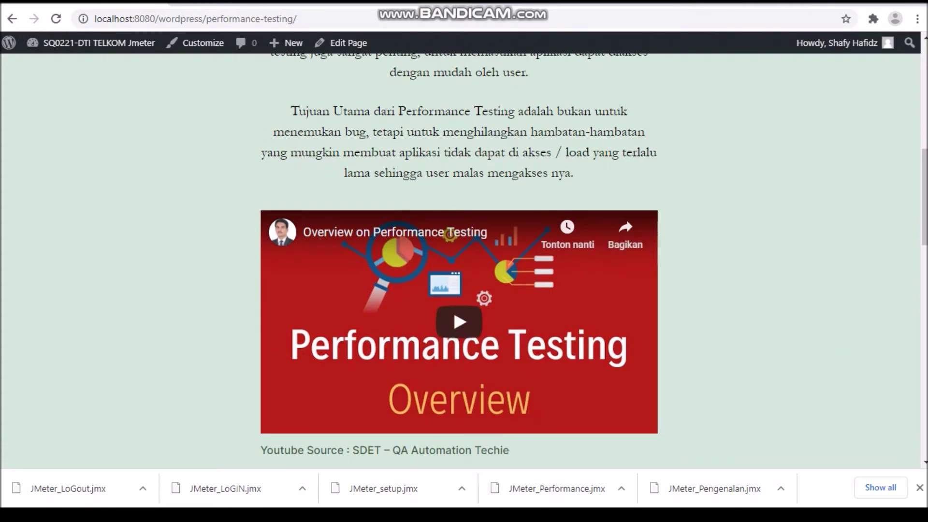
scroll(460, 261, up, 10)
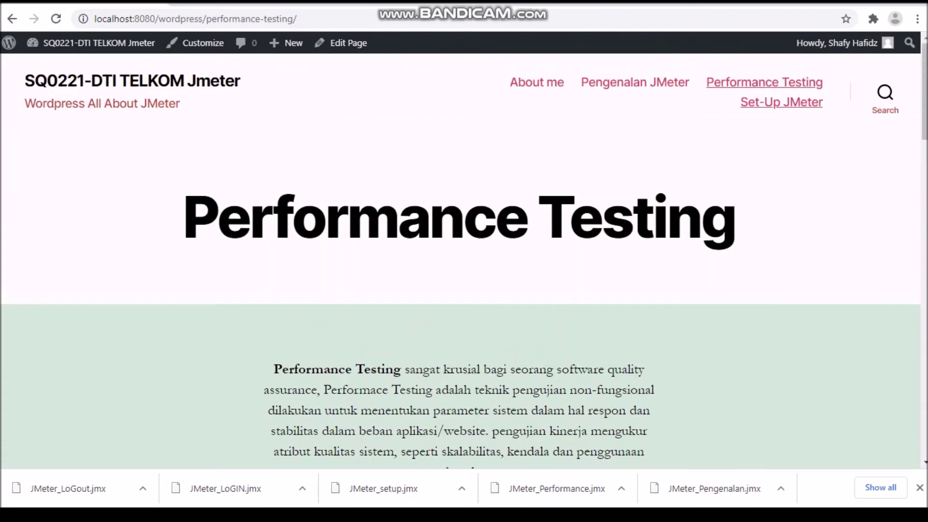
Open the Set-Up JMeter page and look over its instructions and the Test-pdf-Jmeter download.
click(782, 102)
scroll(460, 261, down, 4)
scroll(460, 261, up, 4)
scroll(460, 261, down, 3)
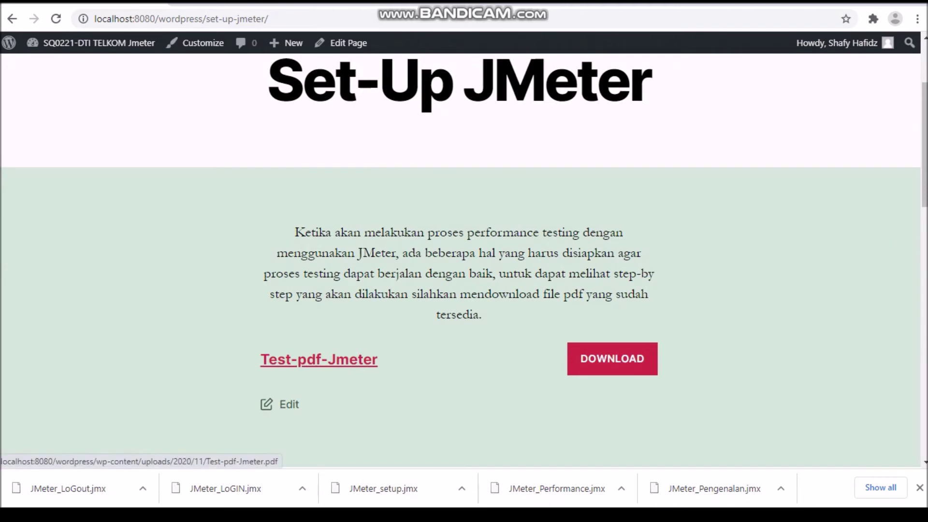
scroll(319, 359, up, 2)
scroll(460, 261, up, 1)
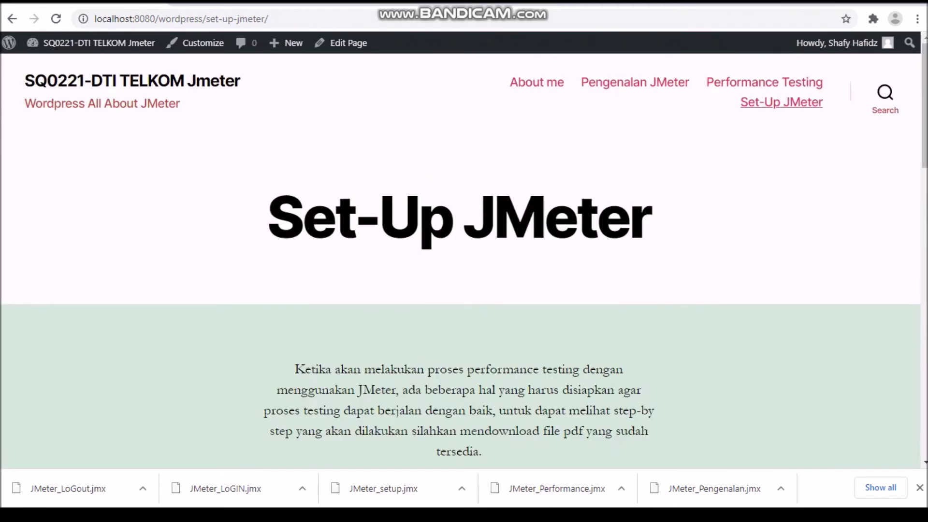
scroll(460, 261, down, 6)
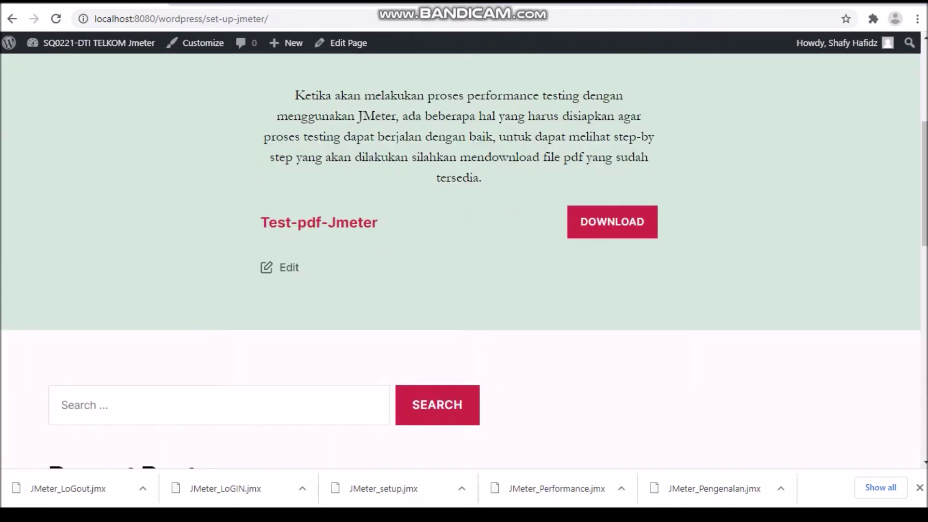
scroll(461, 261, up, 3)
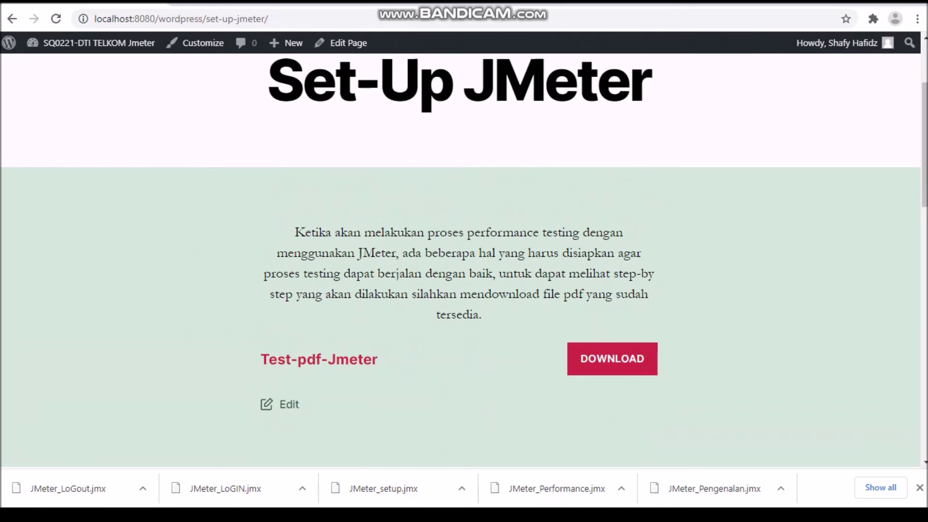
scroll(460, 261, down, 4)
scroll(460, 261, up, 7)
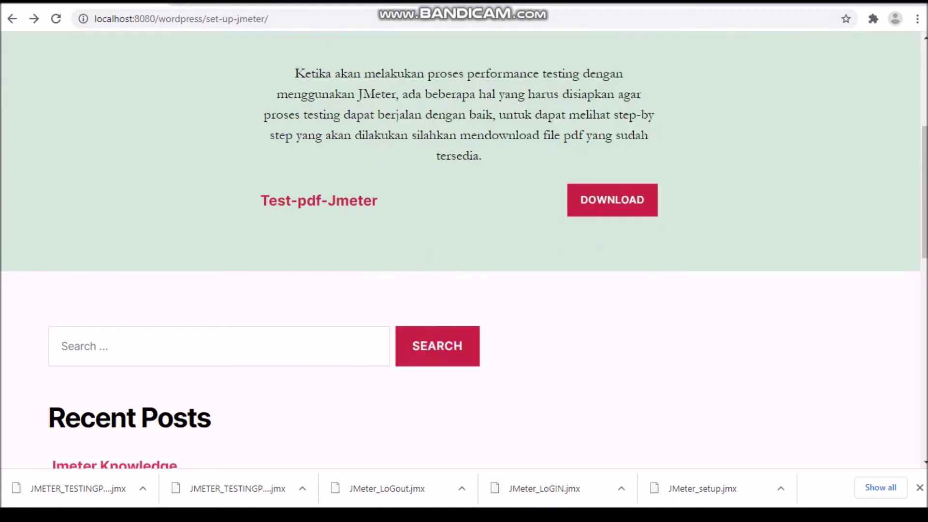
scroll(657, 185, up, 6)
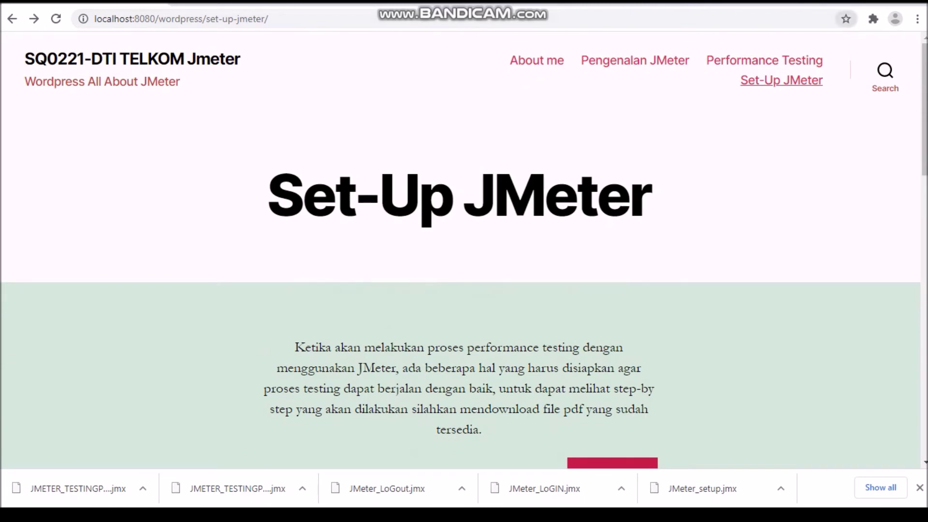
Pin the BlazeMeter extension in the browser and open its recorder.
click(873, 19)
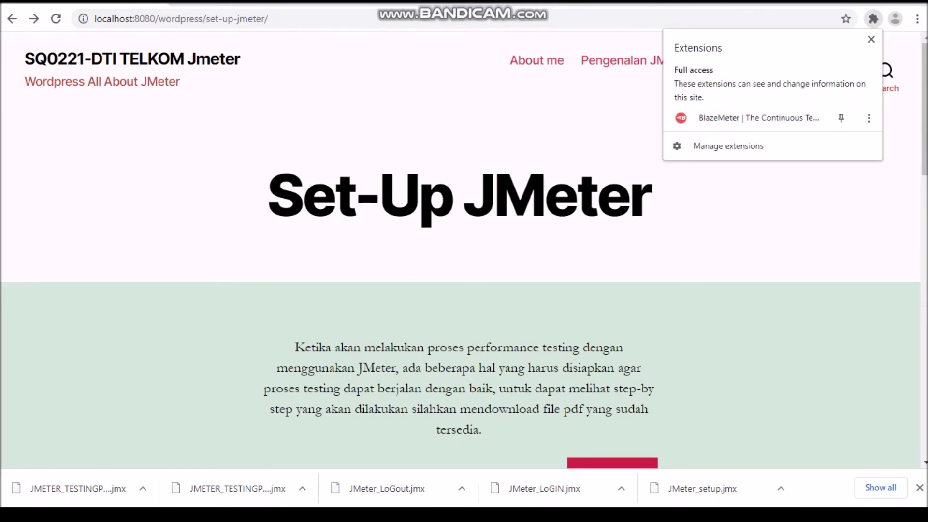
click(841, 117)
click(852, 19)
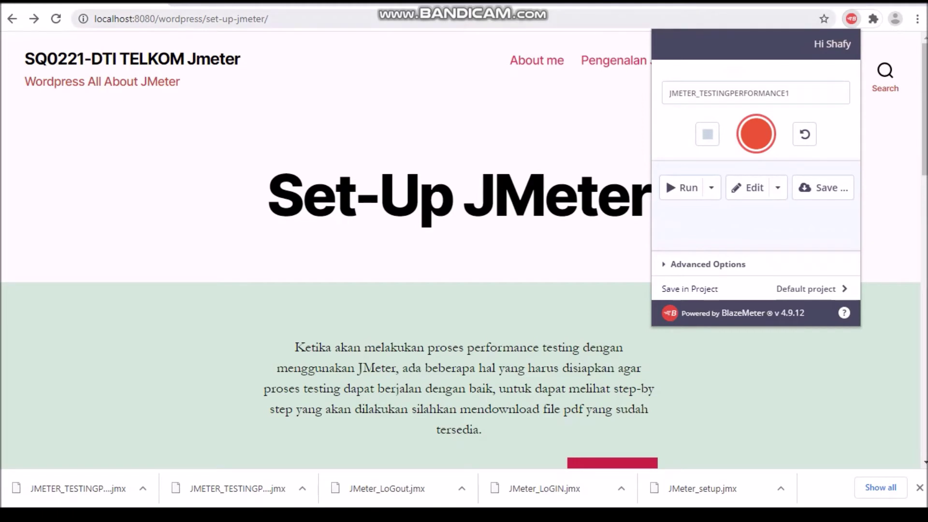
Name the BlazeMeter recording JMETER_TESTINGPERFORMANCE2 and start recording.
key(ctrl+a)
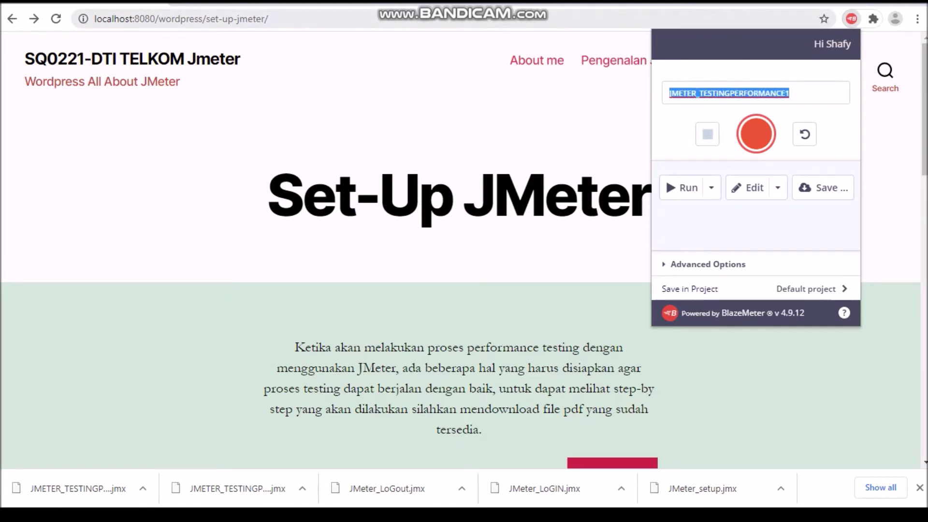
mouse_move(778, 93)
mouse_down()
mouse_move(616, 100)
mouse_move(773, 94)
mouse_up()
click(807, 93)
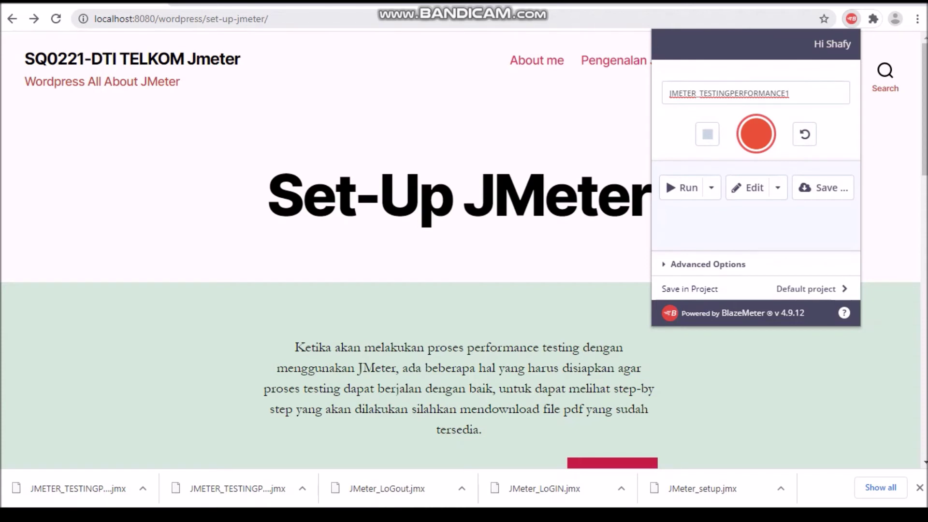
drag(790, 93, 669, 94)
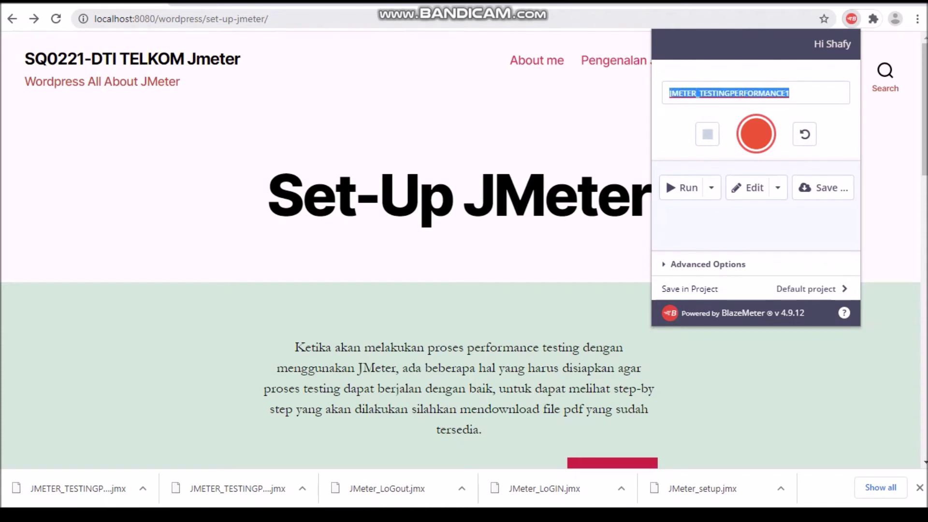
click(793, 93)
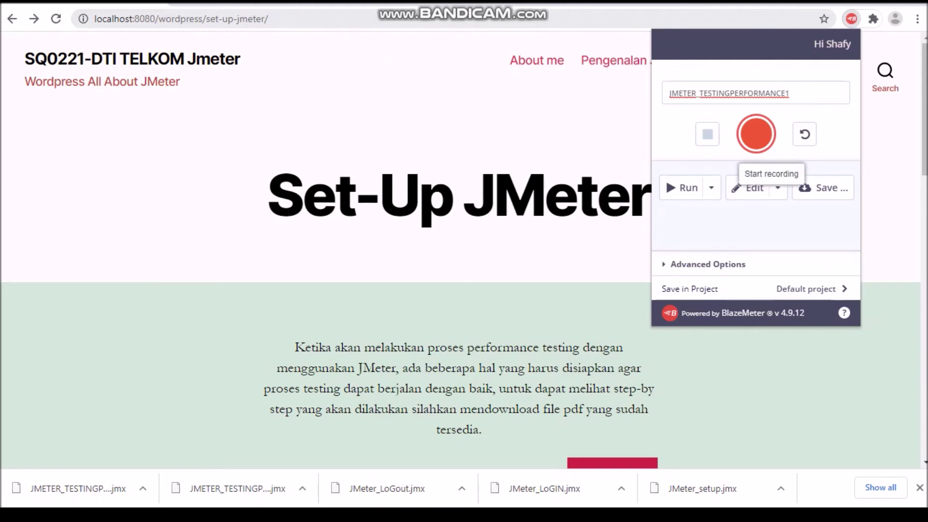
key(BackSpace)
text(2)
click(756, 134)
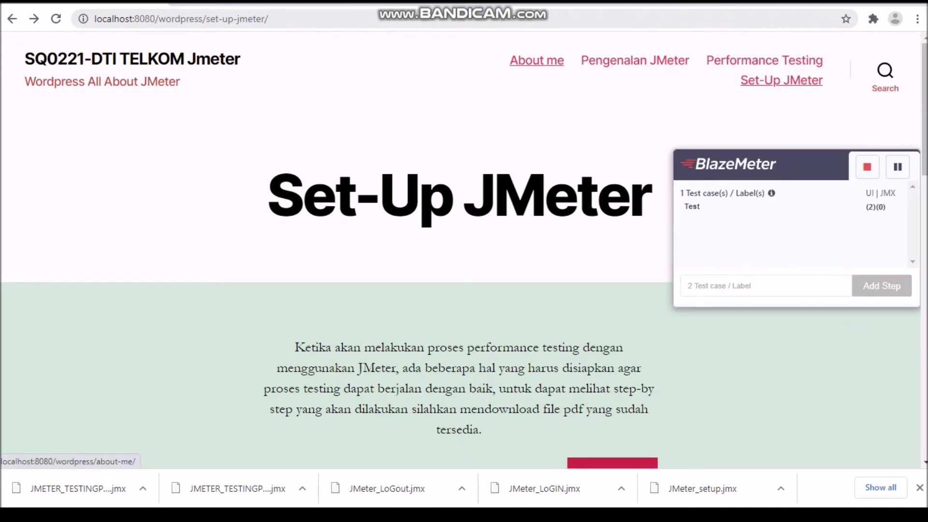
Record a visit to the site's About me page, looking through its content.
click(536, 61)
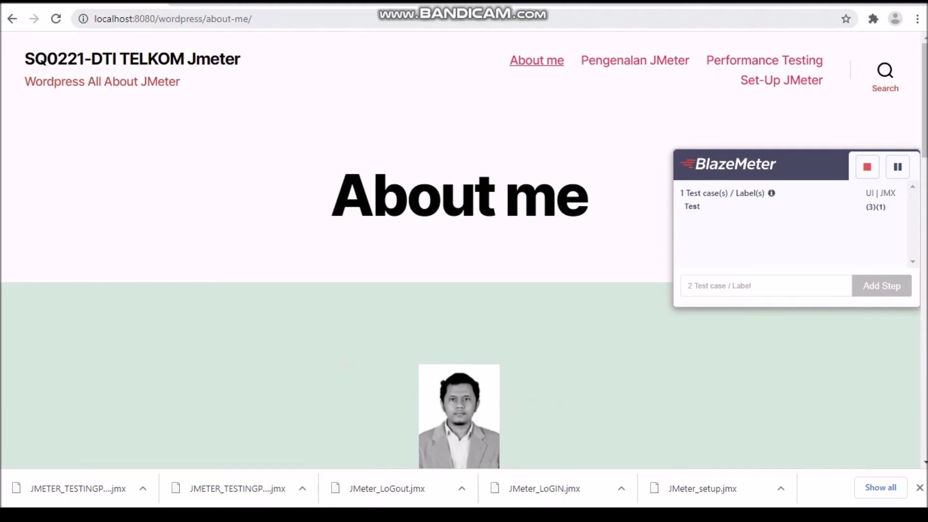
scroll(459, 251, down, 12)
scroll(459, 251, up, 7)
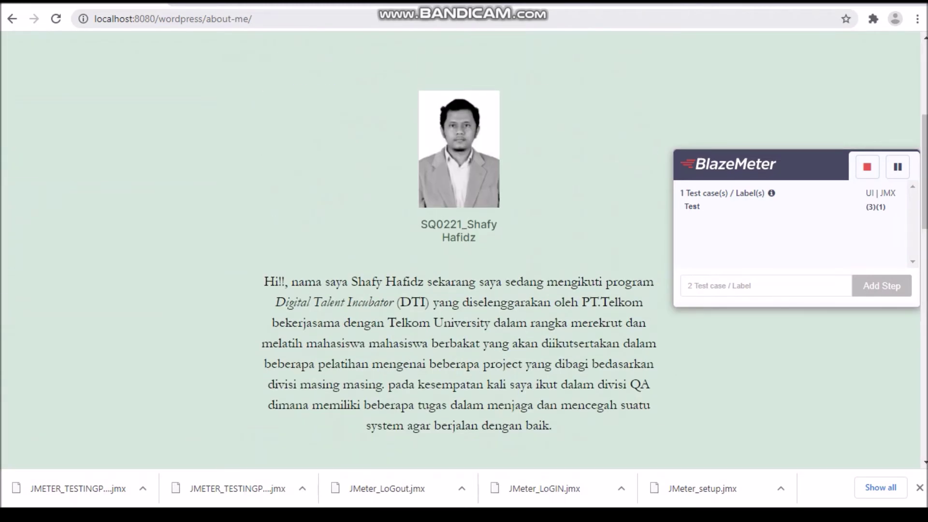
scroll(459, 251, up, 3)
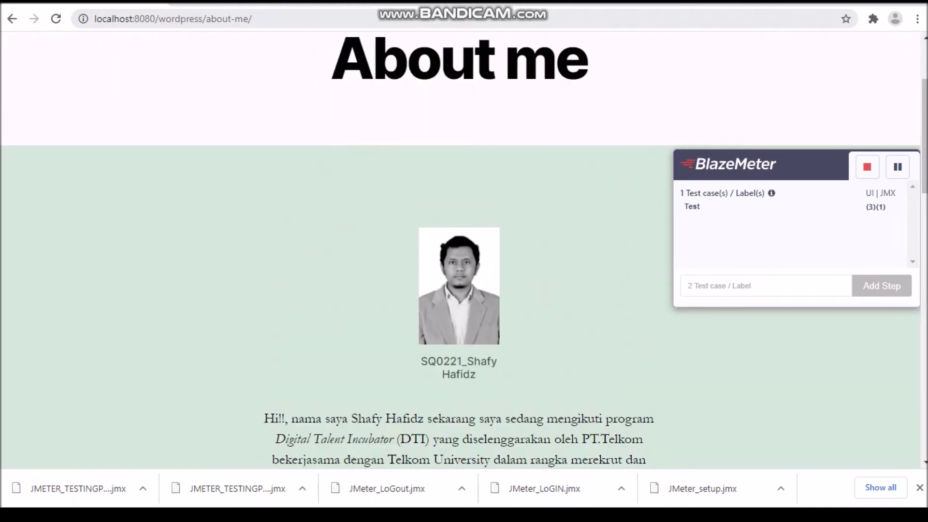
scroll(459, 251, up, 3)
Record visits to the Pengenalan JMeter and Performance Testing pages, looking through their content.
click(635, 60)
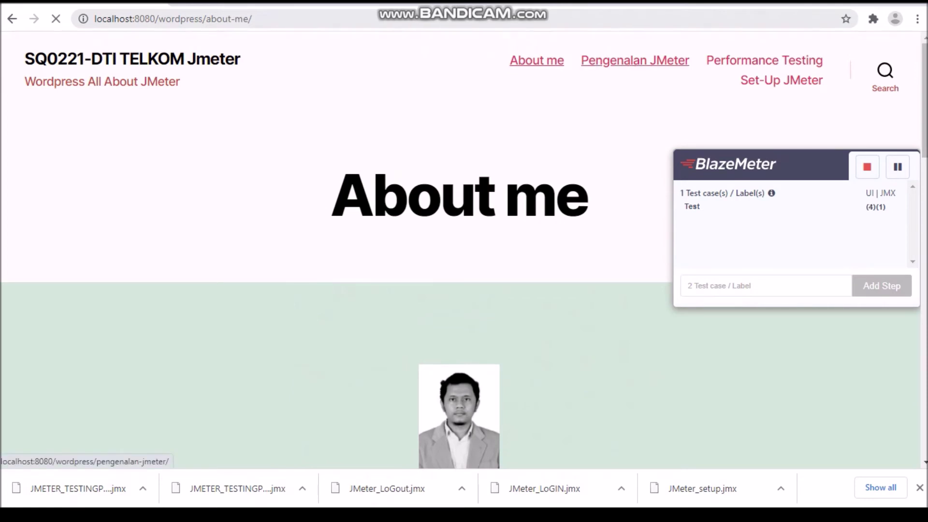
scroll(459, 251, down, 5)
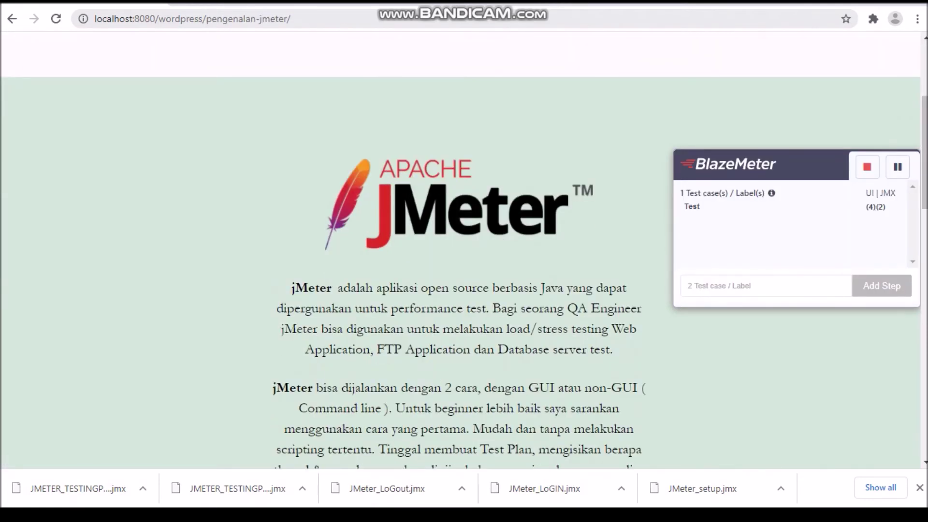
scroll(459, 252, up, 5)
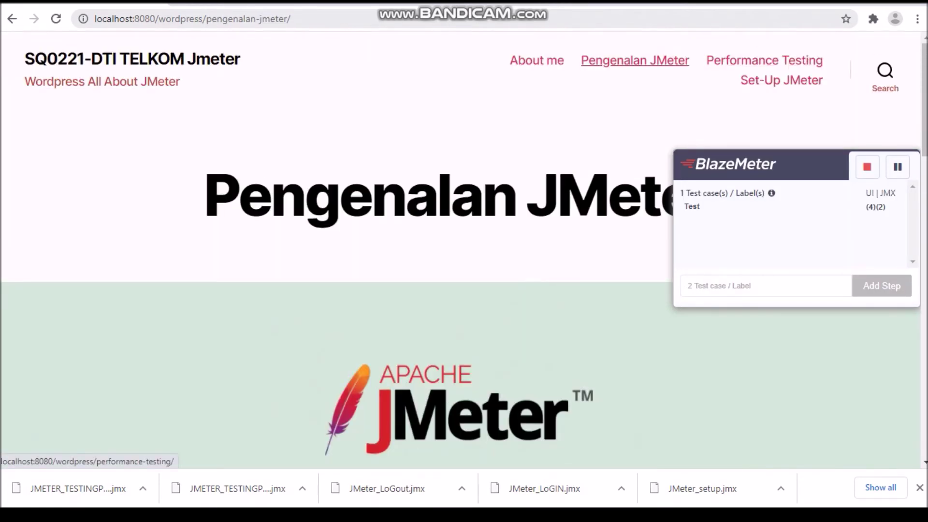
click(764, 60)
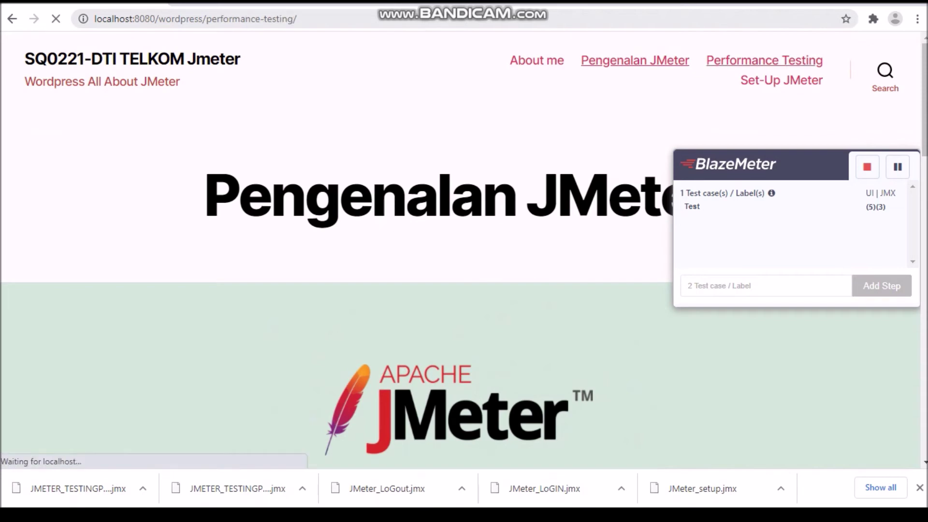
scroll(460, 251, down, 12)
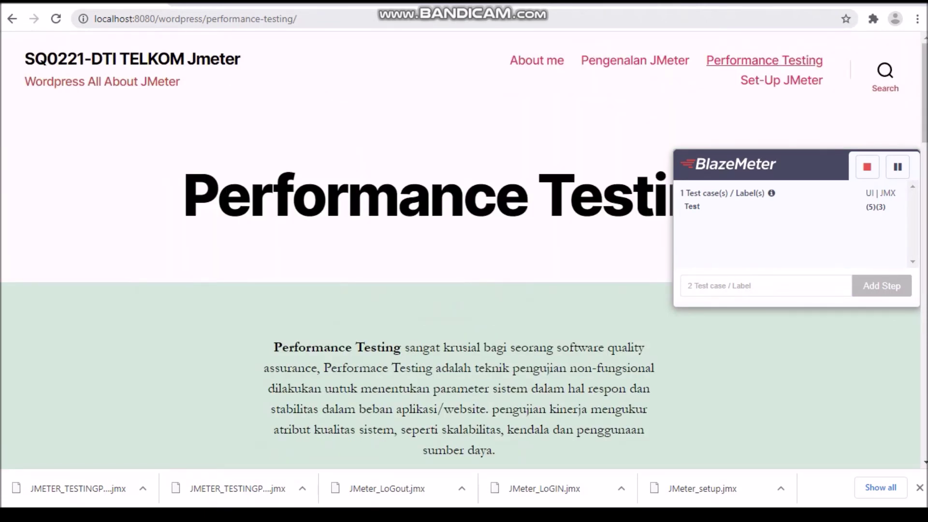
Record a visit to the Set-Up JMeter page and its Test-pdf-Jmeter file, and stop the BlazeMeter recording.
click(782, 81)
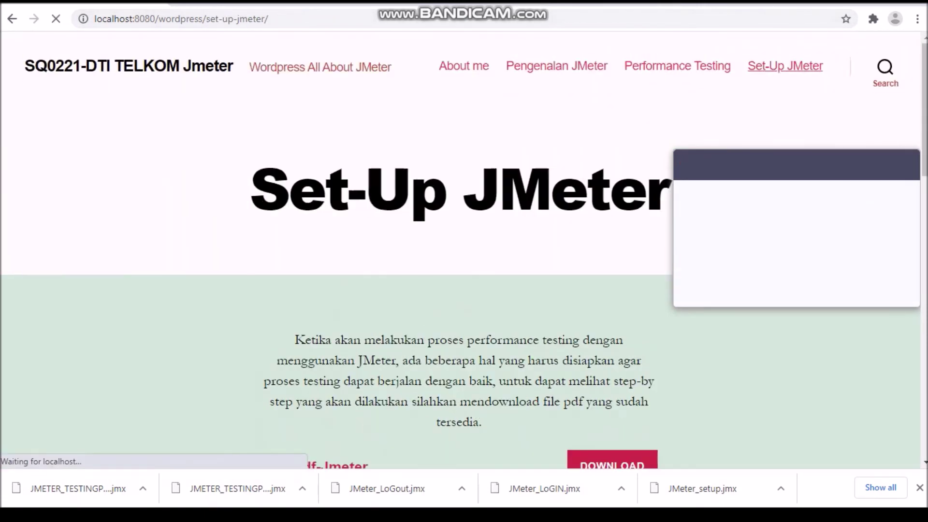
scroll(459, 241, down, 4)
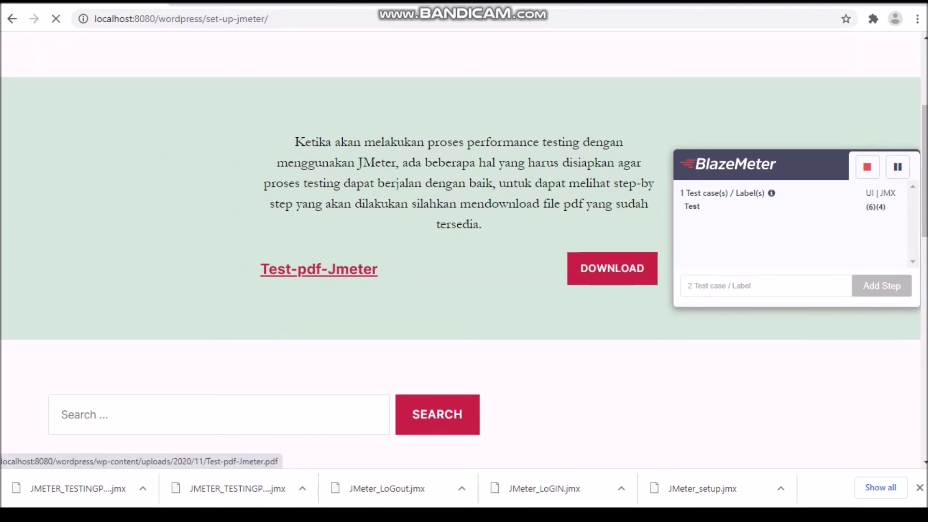
click(319, 269)
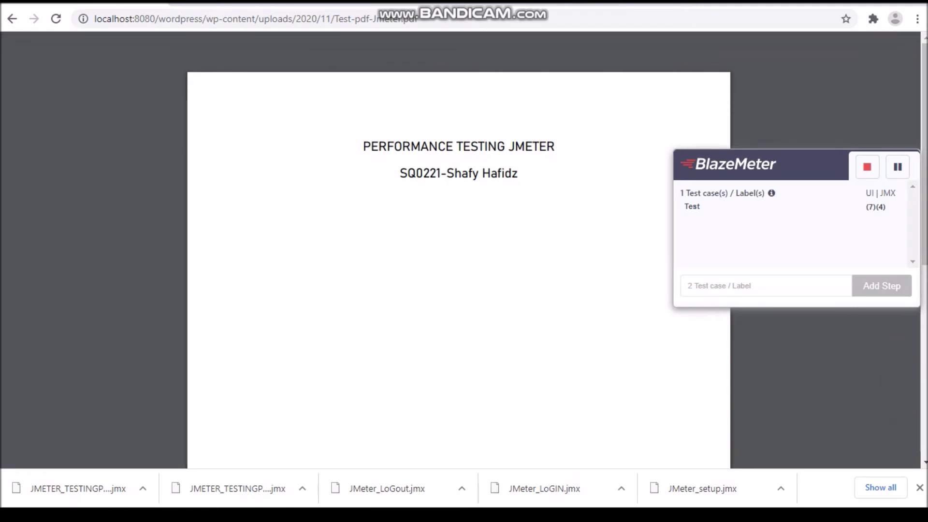
click(867, 167)
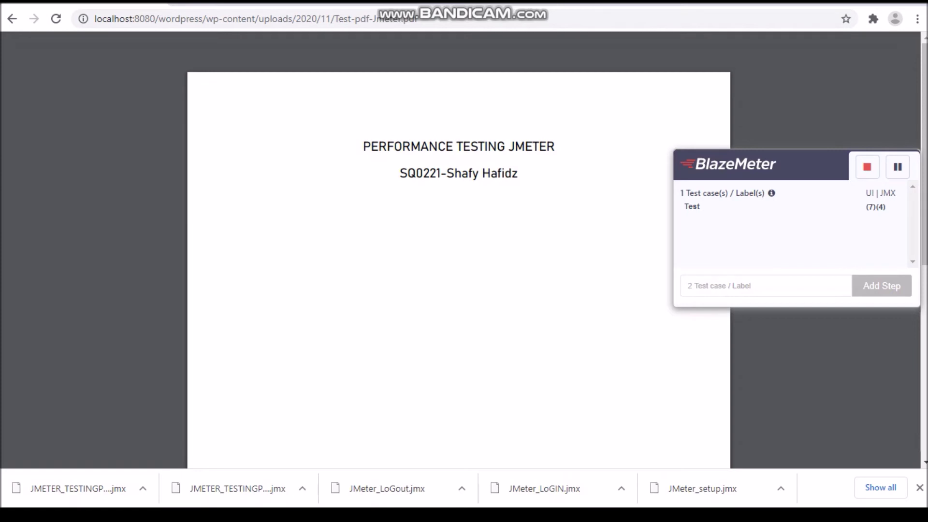
Save the JMETER_TESTINGPERFORMANCE2 recording from BlazeMeter as a JMeter (JMX) script.
click(873, 19)
click(758, 117)
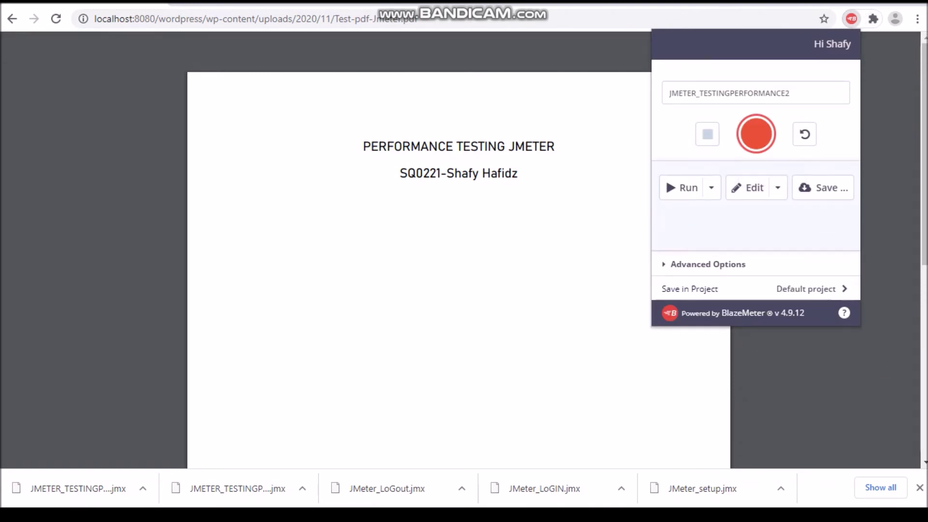
click(823, 188)
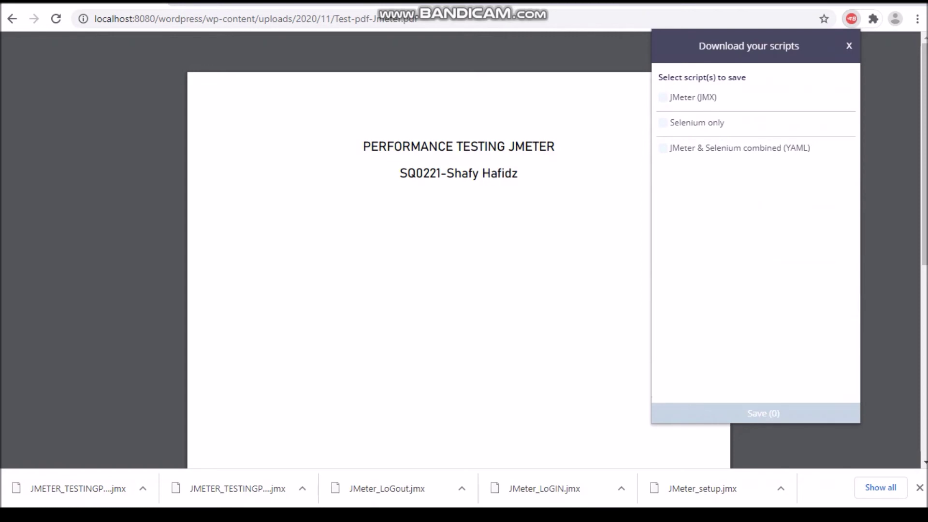
click(663, 97)
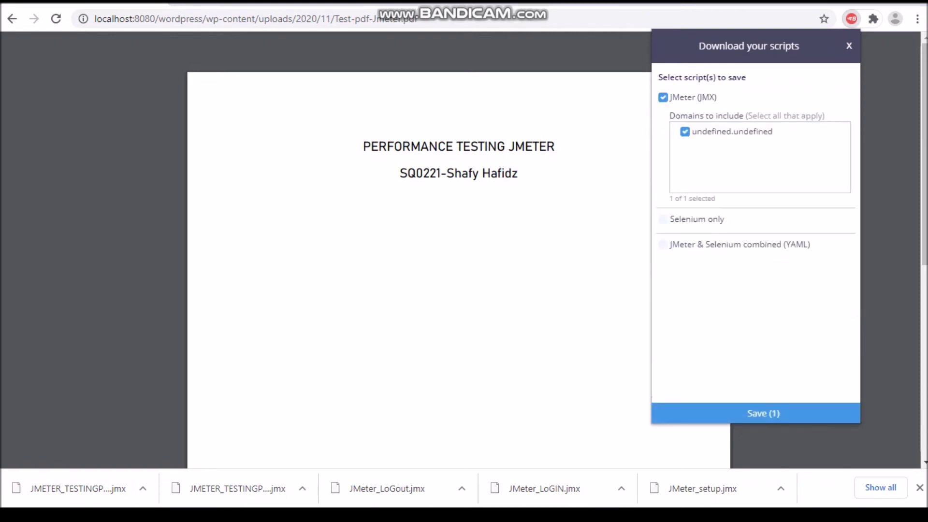
click(763, 413)
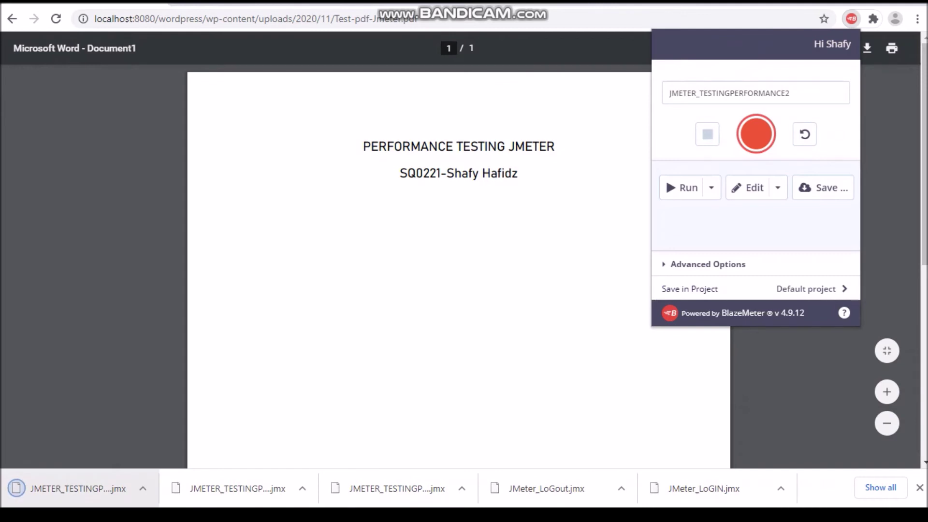
Move JMETER_TESTINGPERFORMANCE2.jmx from Downloads to the JMeter Testing folder inside APLIKASI KULIAH on drive D.
click(142, 488)
click(182, 442)
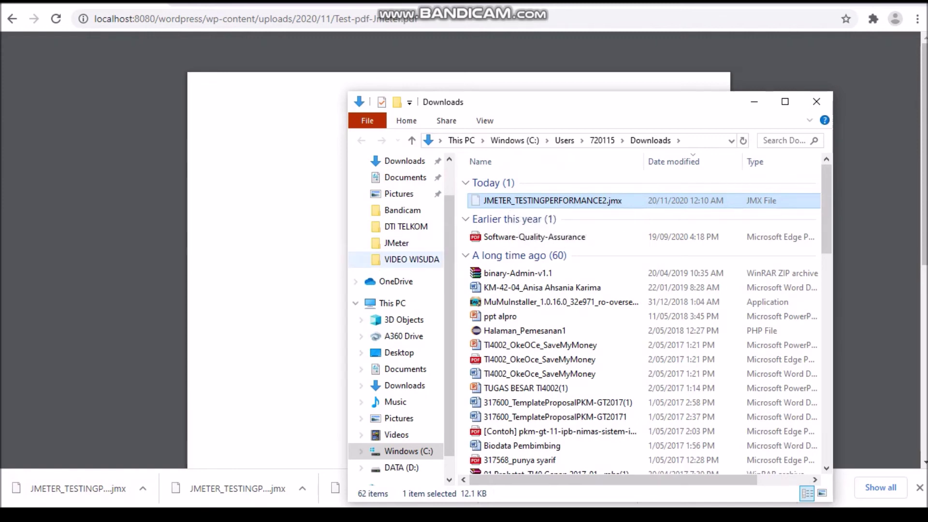
scroll(406, 259, down, 2)
click(401, 434)
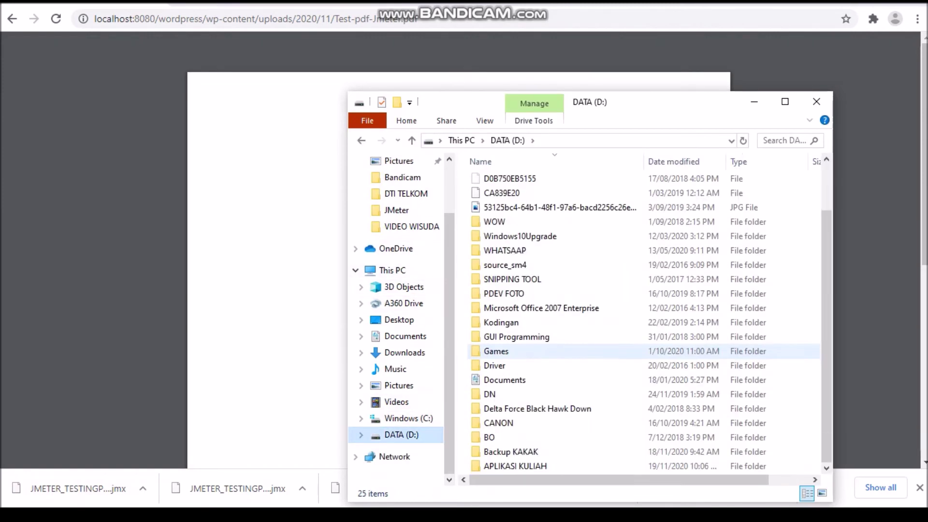
double_click(513, 466)
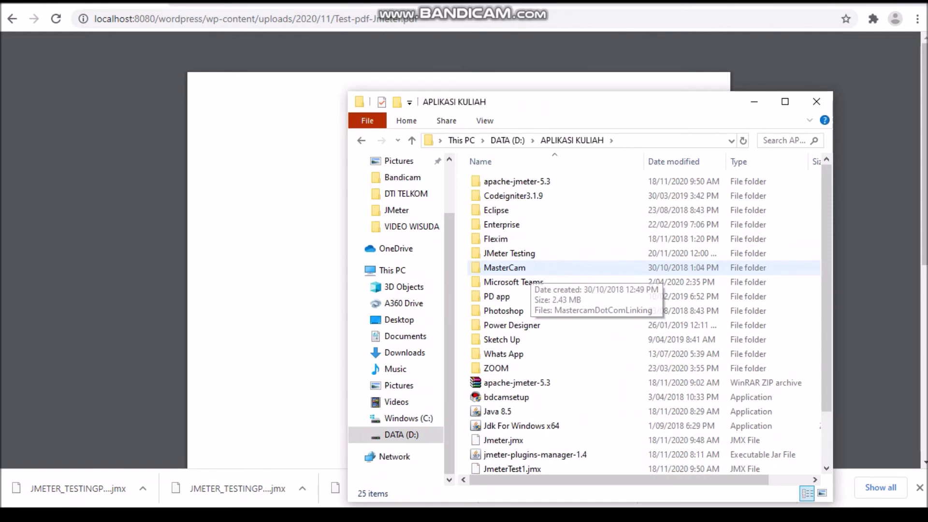
double_click(509, 253)
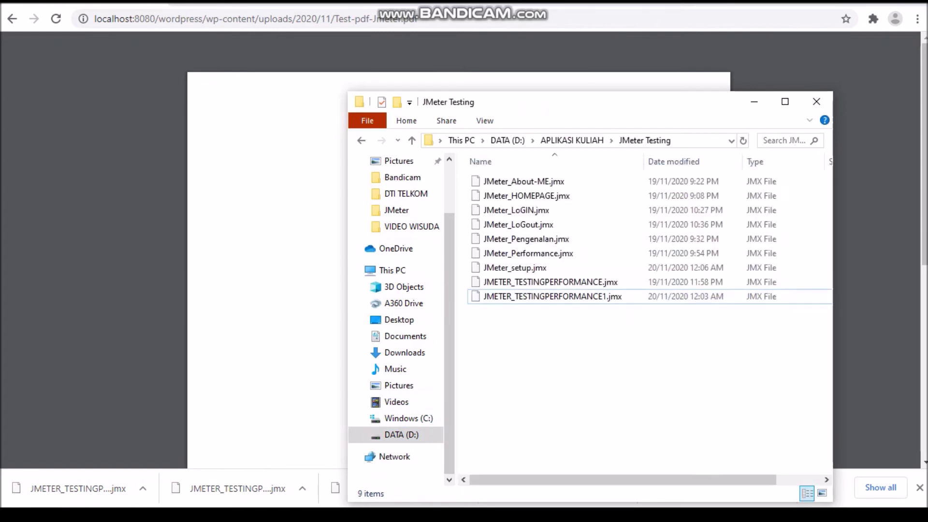
click(753, 102)
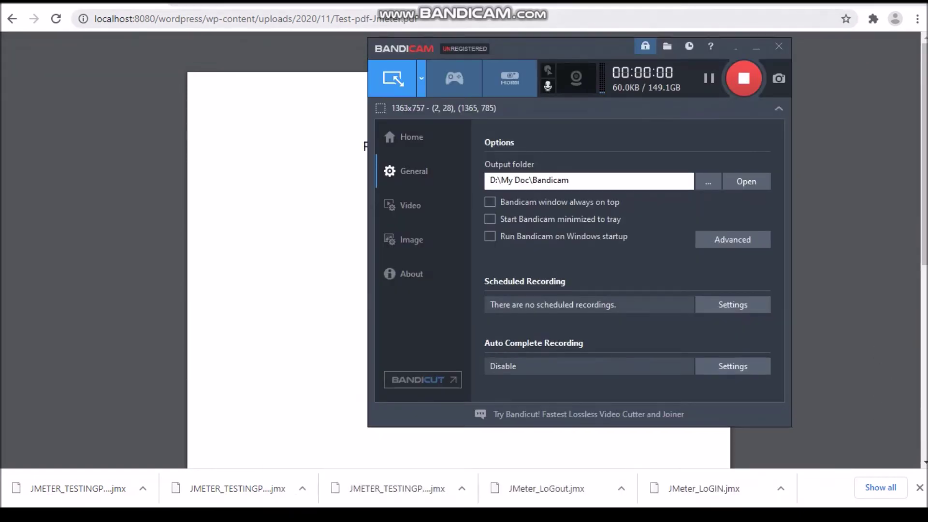
Switch to Apache JMeter and collapse the Thread Group of the JMeter_setup test plan.
click(756, 47)
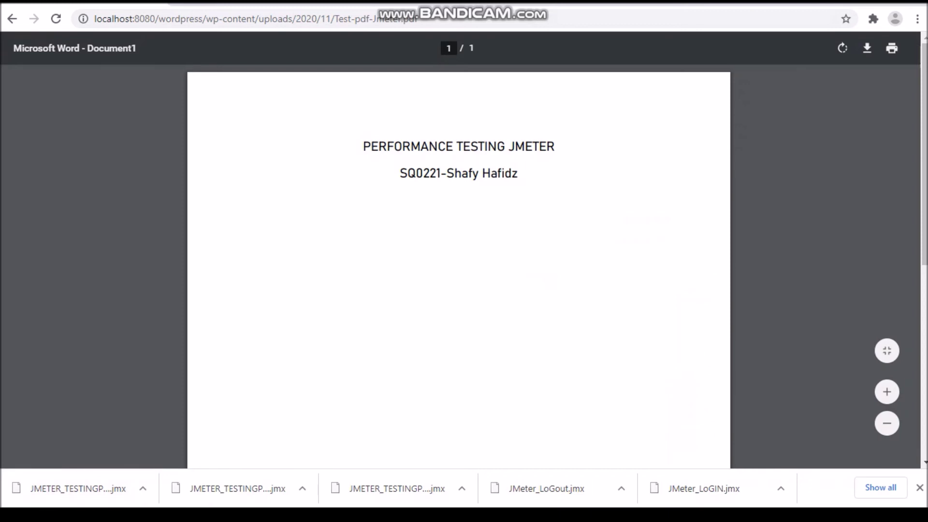
key(alt+Tab)
key(Tab)
key(Tab)
key(Tab)
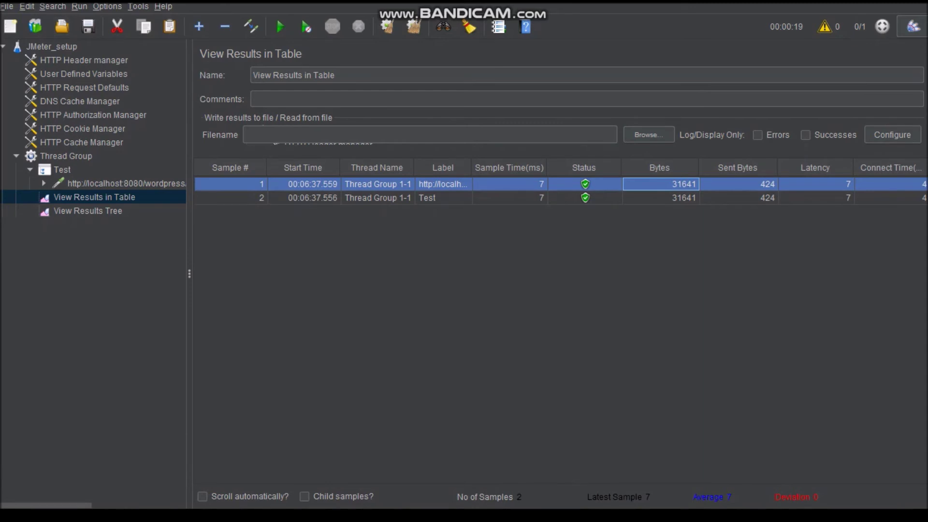
click(16, 156)
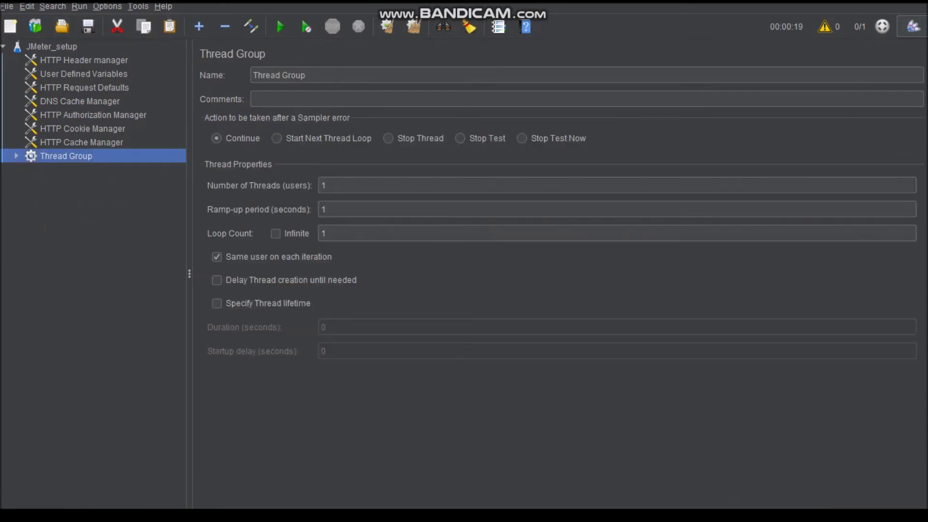
Open JMETER_TESTINGPERFORMANCE2.jmx from the JMeter Testing folder and expand its Thread Group and Test controller.
click(62, 26)
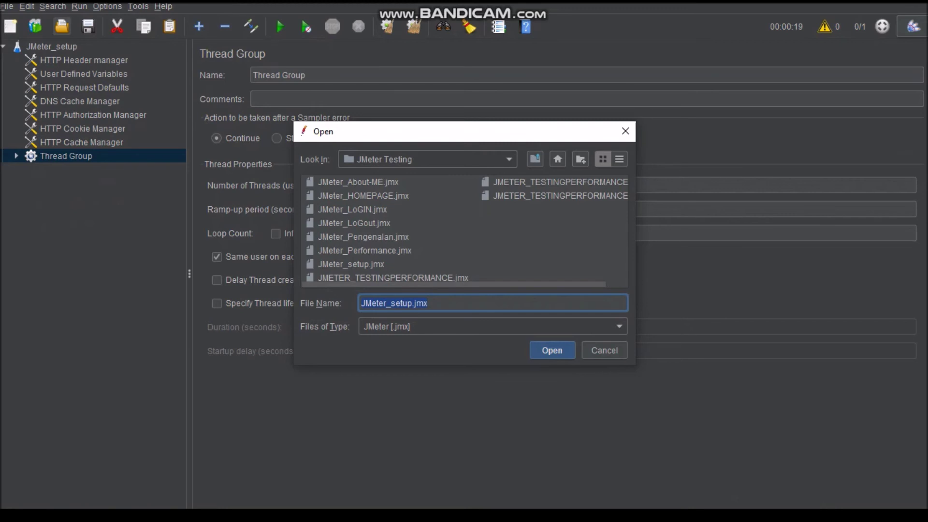
scroll(464, 232, right, 1)
click(548, 195)
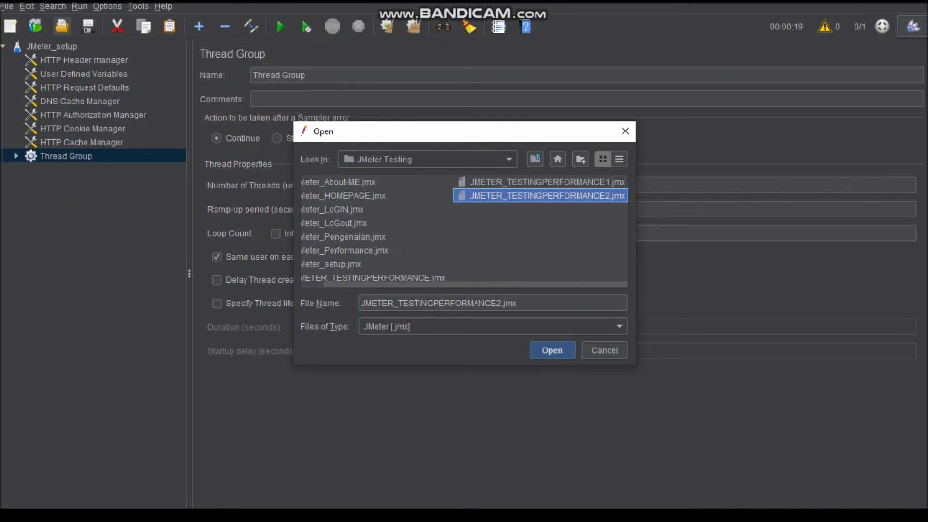
key(Return)
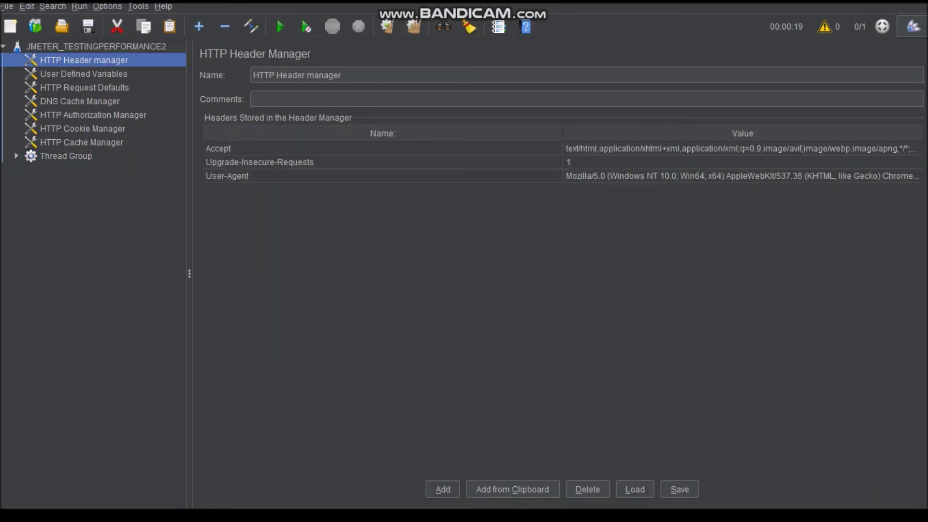
click(16, 156)
click(30, 170)
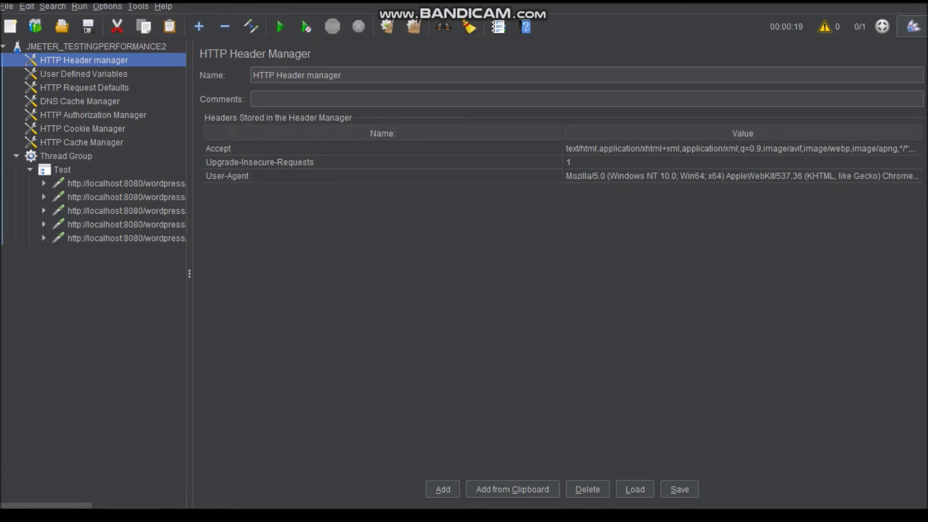
Widen the test plan tree and add a View Results in Table listener to the Thread Group.
drag(189, 274, 374, 274)
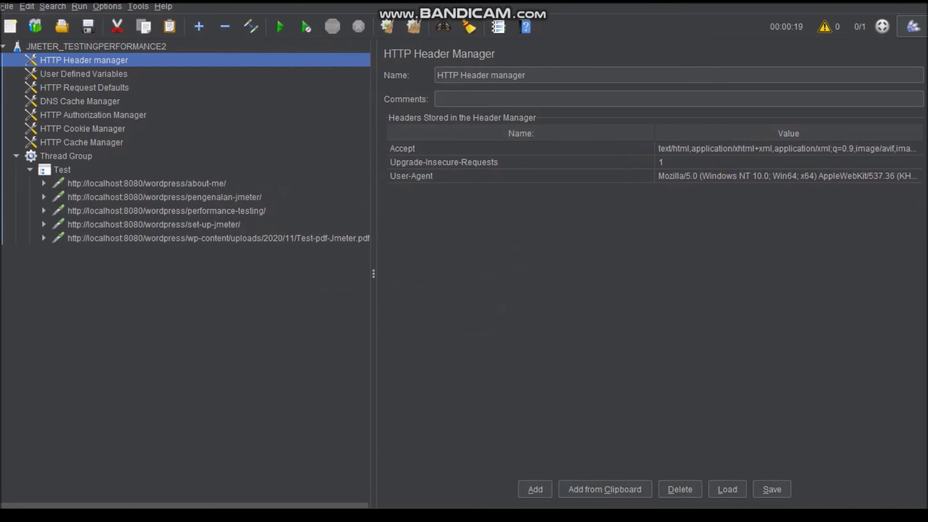
click(66, 156)
right_click(73, 156)
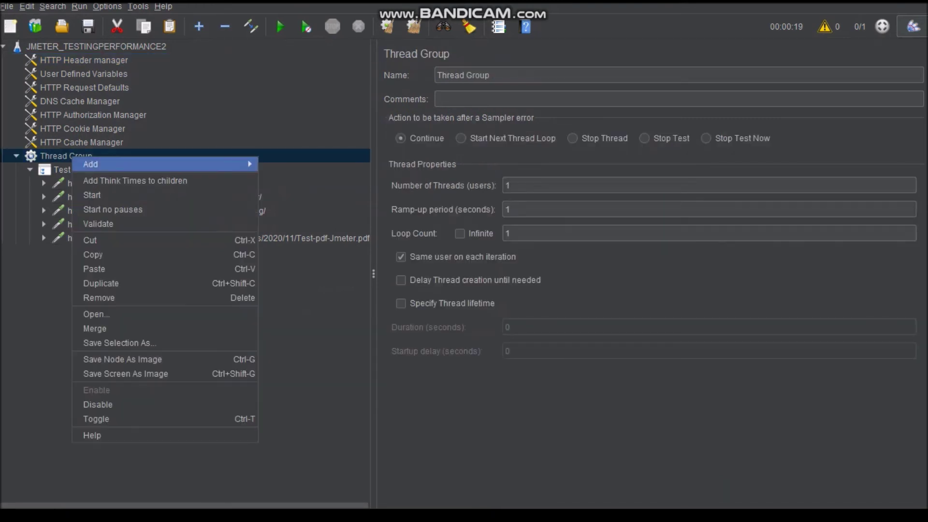
mouse_move(193, 164)
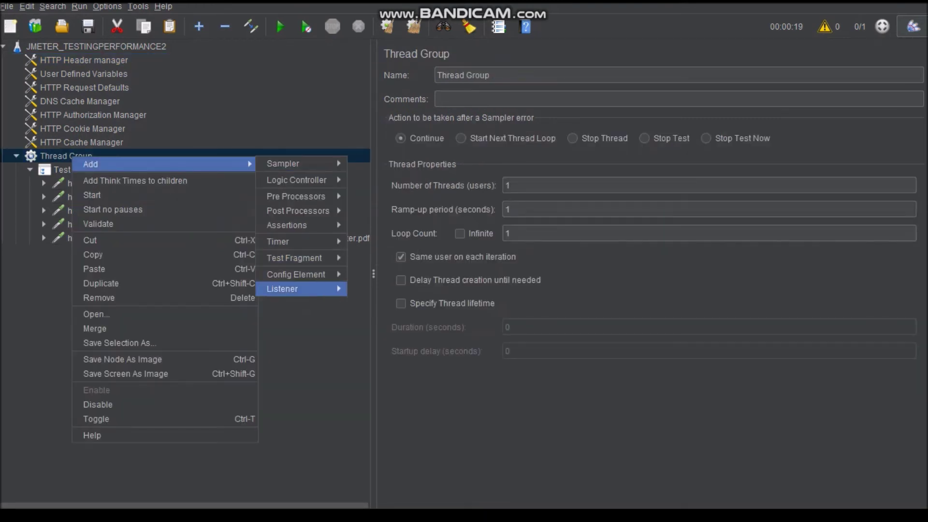
mouse_move(290, 288)
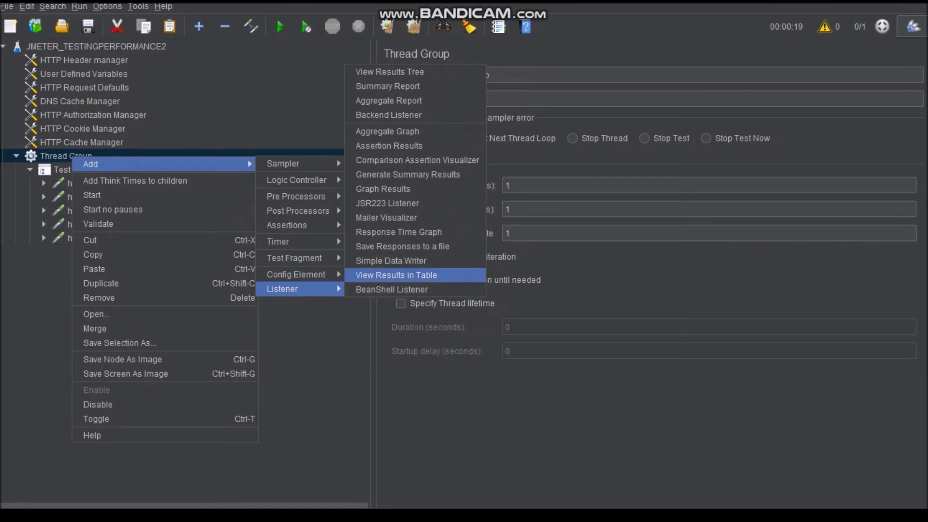
click(396, 274)
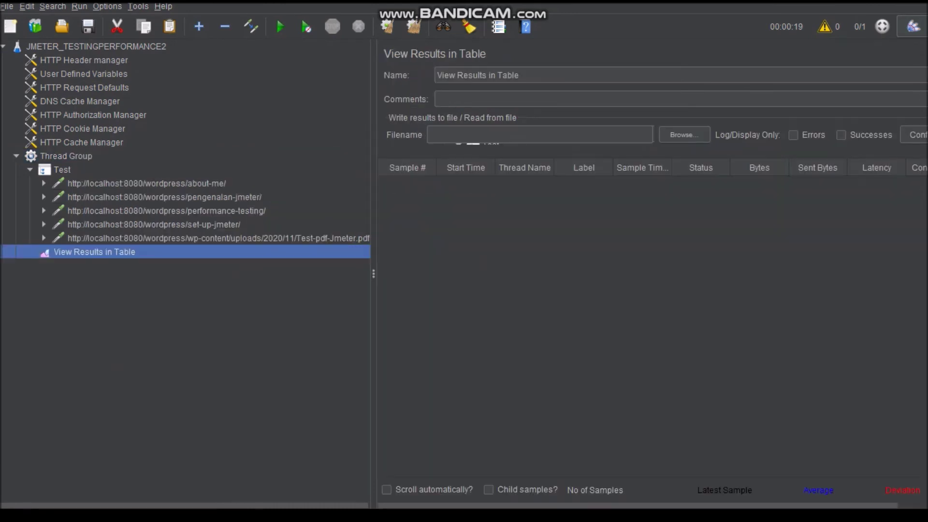
Add a View Results Tree listener to the Thread Group and view both empty result listeners.
click(68, 156)
right_click(89, 158)
mouse_move(111, 165)
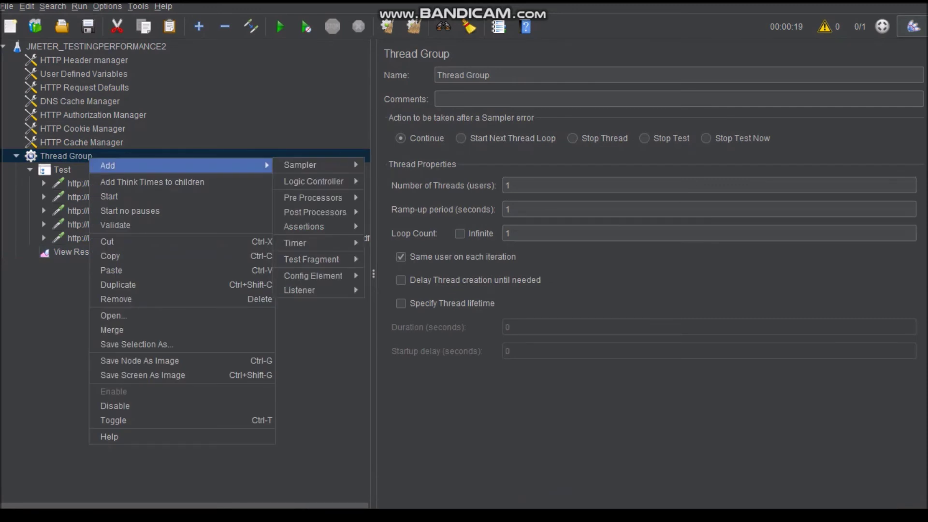
mouse_move(300, 290)
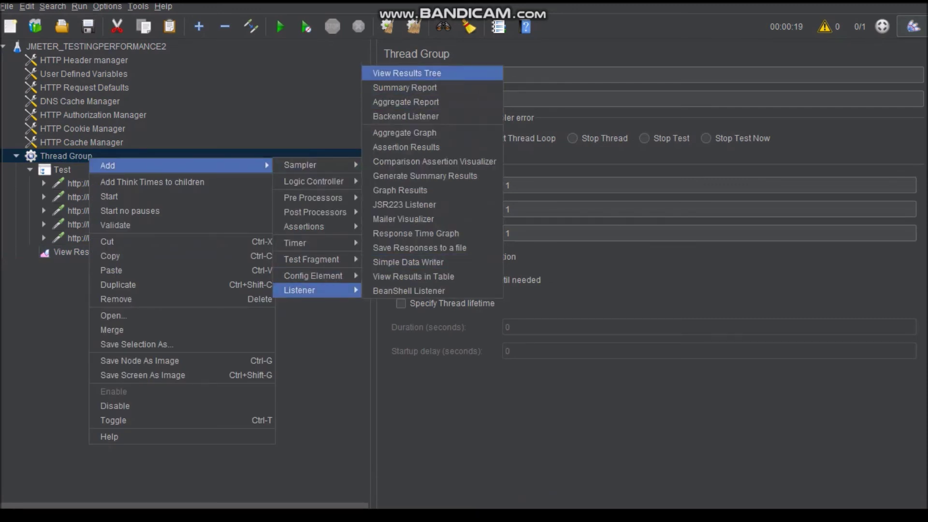
click(406, 73)
click(94, 252)
click(88, 265)
click(94, 252)
click(87, 265)
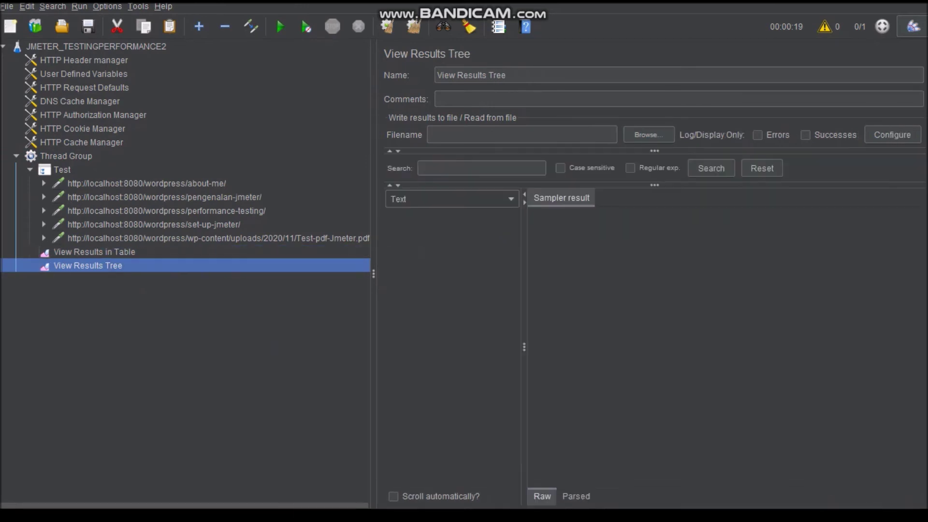
click(94, 252)
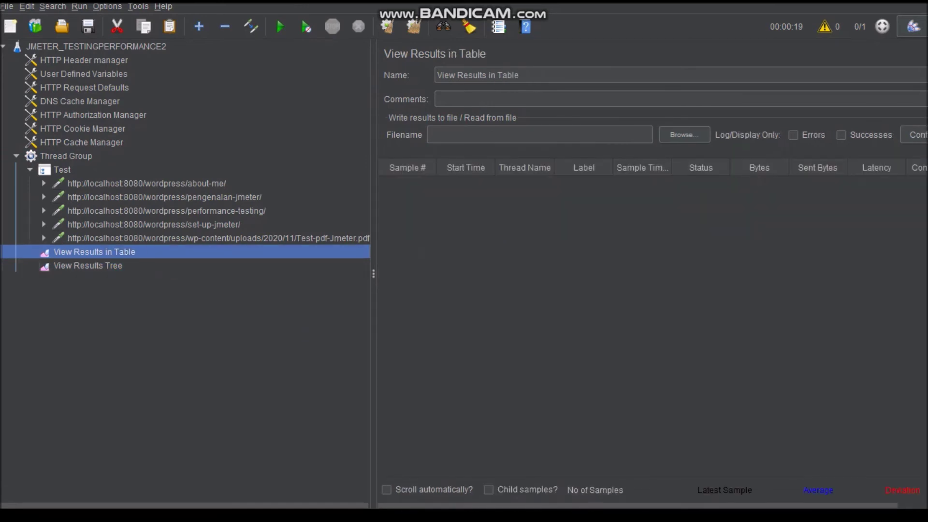
click(66, 155)
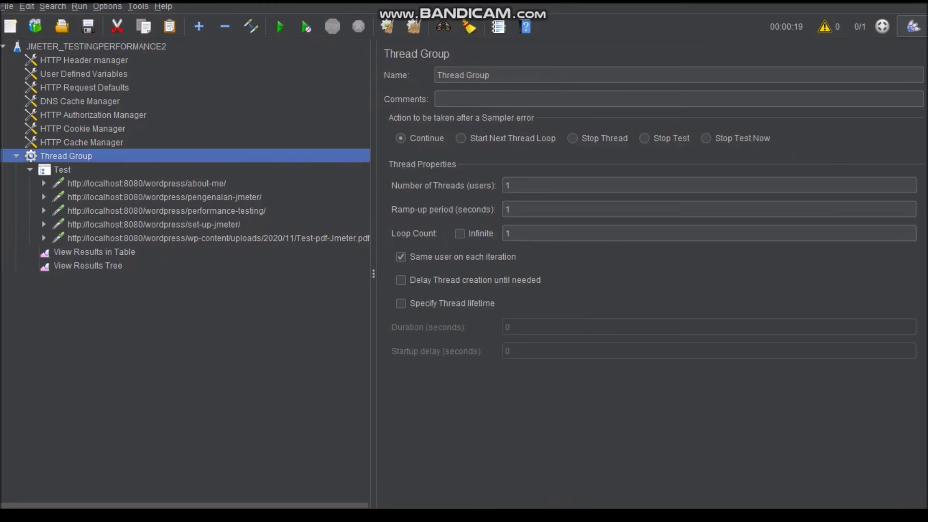
right_click(55, 155)
mouse_move(67, 160)
mouse_move(263, 285)
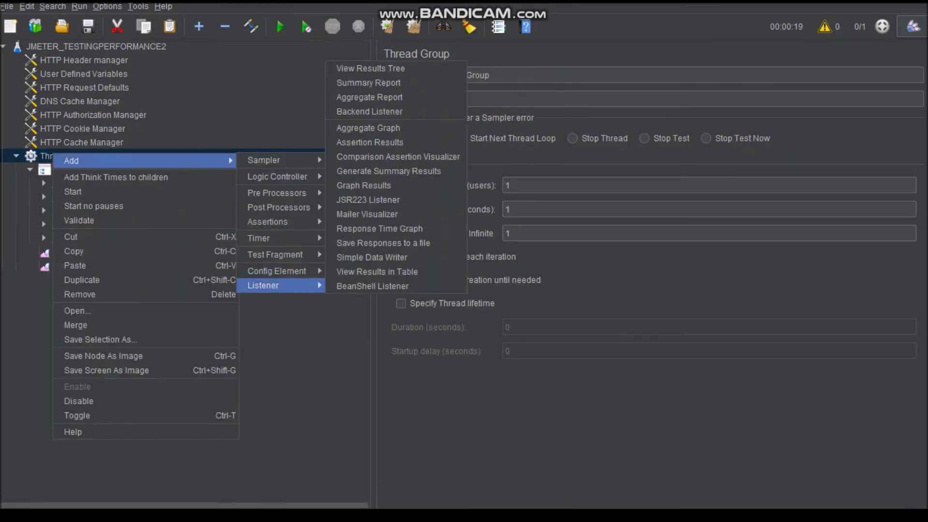
key(Escape)
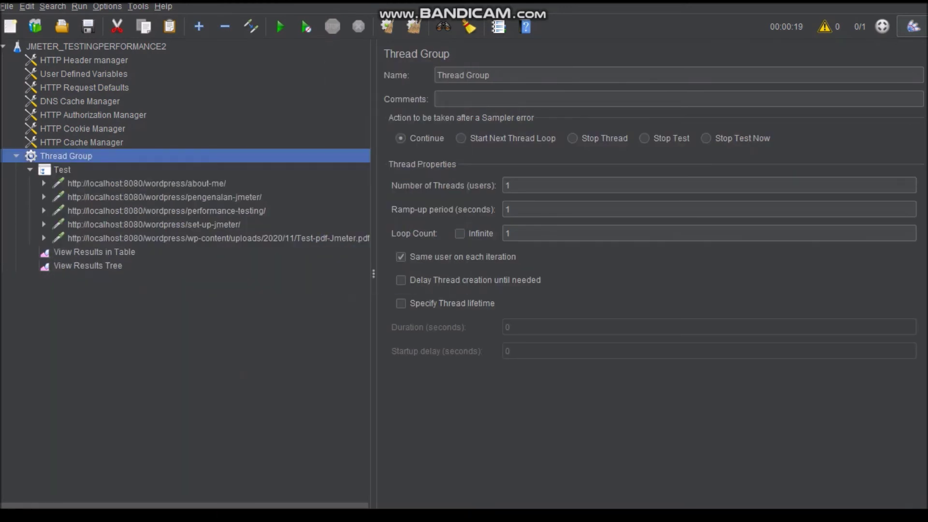
click(94, 252)
click(87, 265)
click(94, 252)
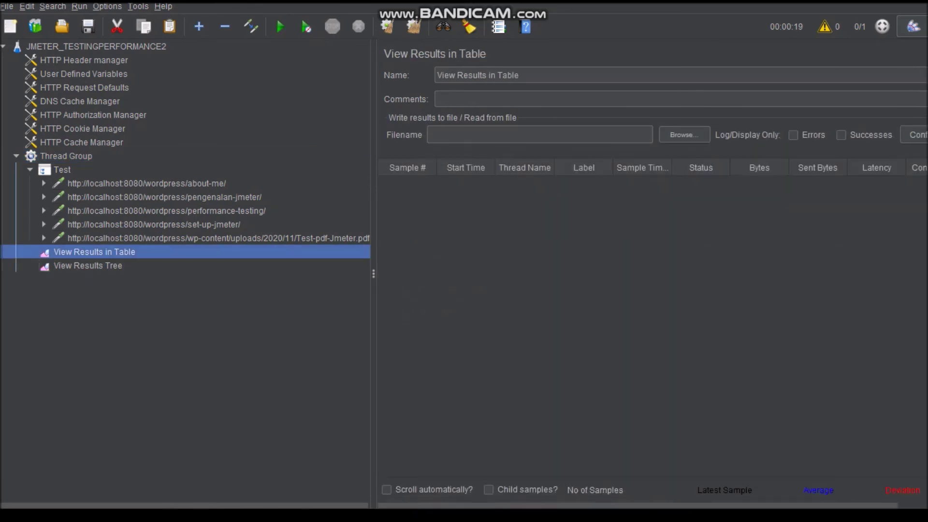
Set the Thread Group's number of threads (users) to 100.
click(66, 155)
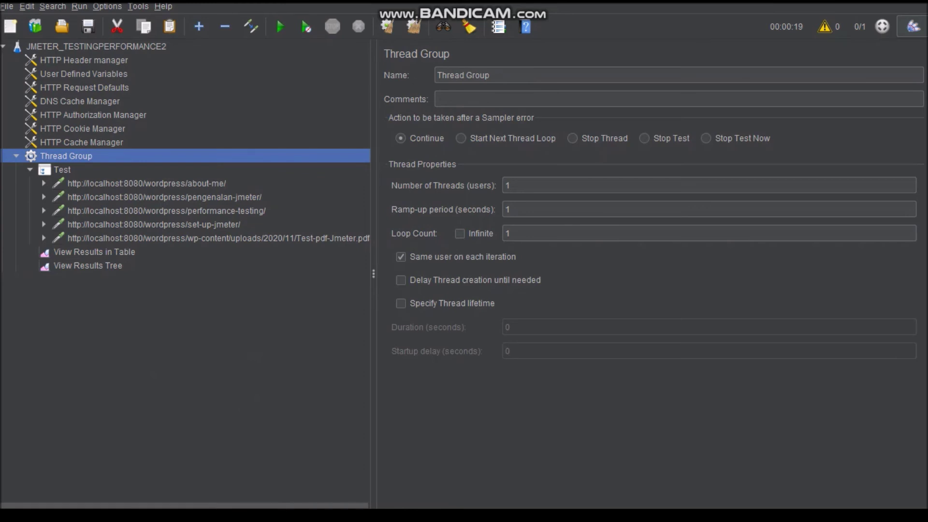
click(505, 186)
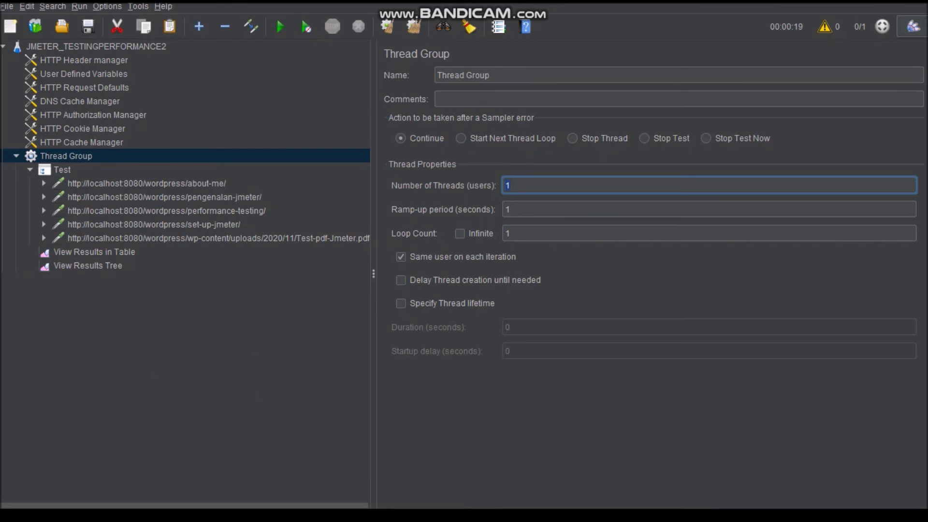
text(1)
click(505, 185)
click(511, 209)
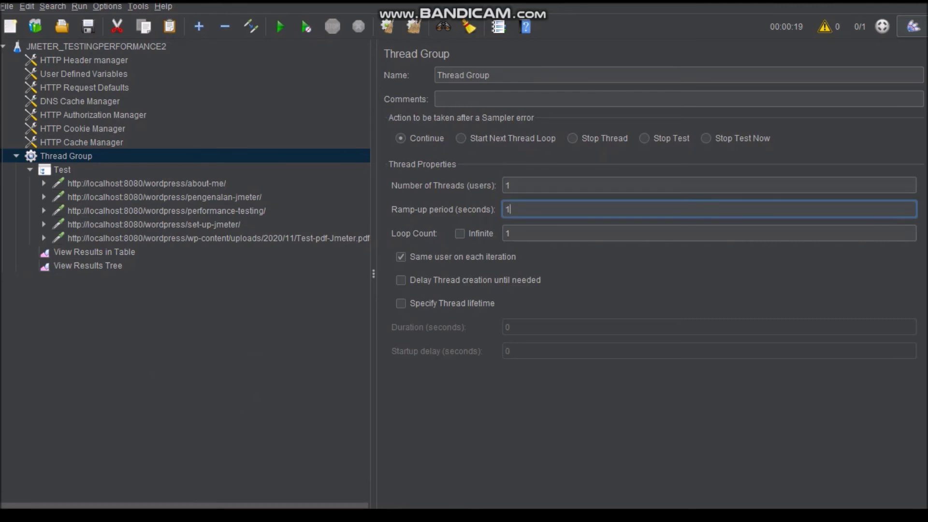
drag(511, 209, 505, 209)
click(510, 186)
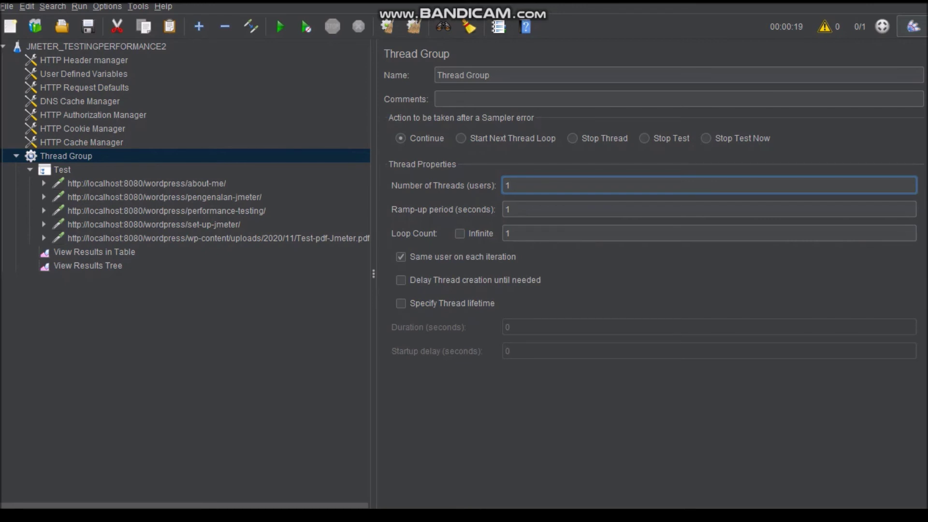
key(shift+Home)
key(Tab)
key(shift+Tab)
text(00)
key(Tab)
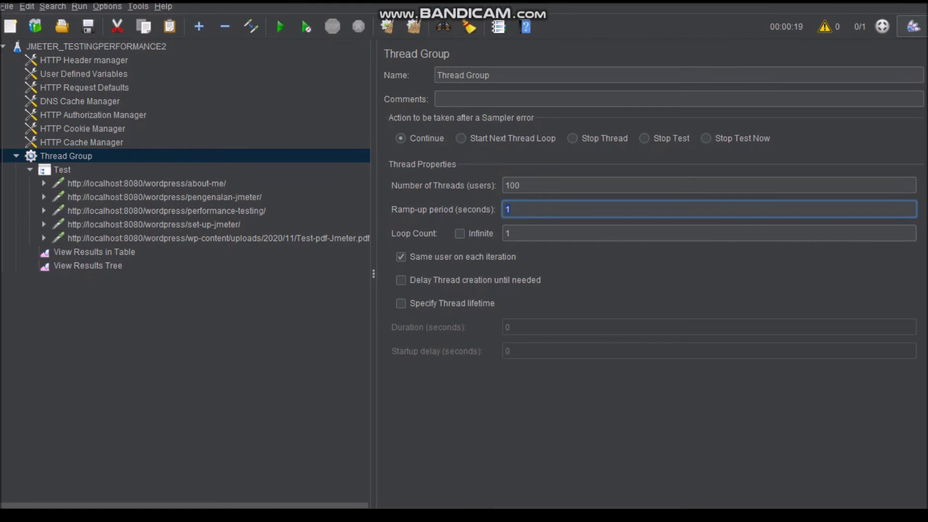
Set the Thread Group's number of threads to 10 and its ramp-up period to 60 seconds.
key(shift+Tab)
key(BackSpace)
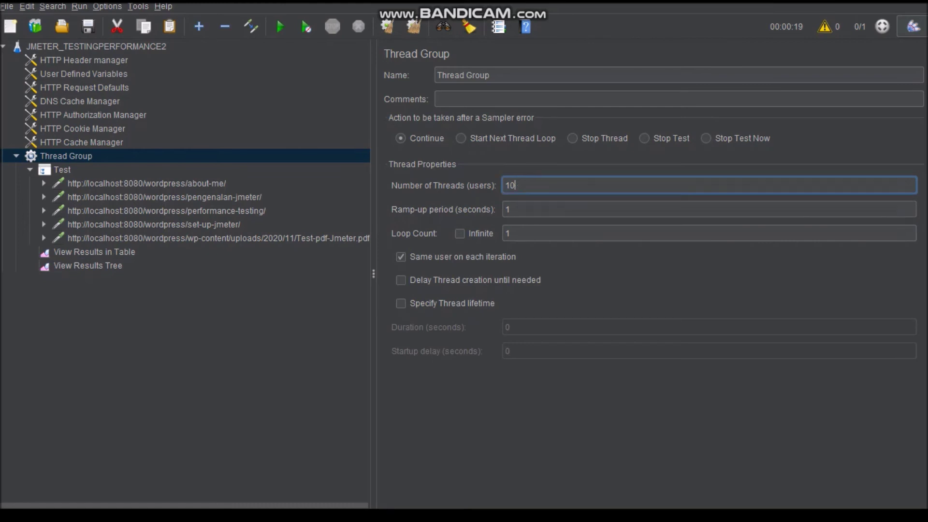
key(Tab)
text(60)
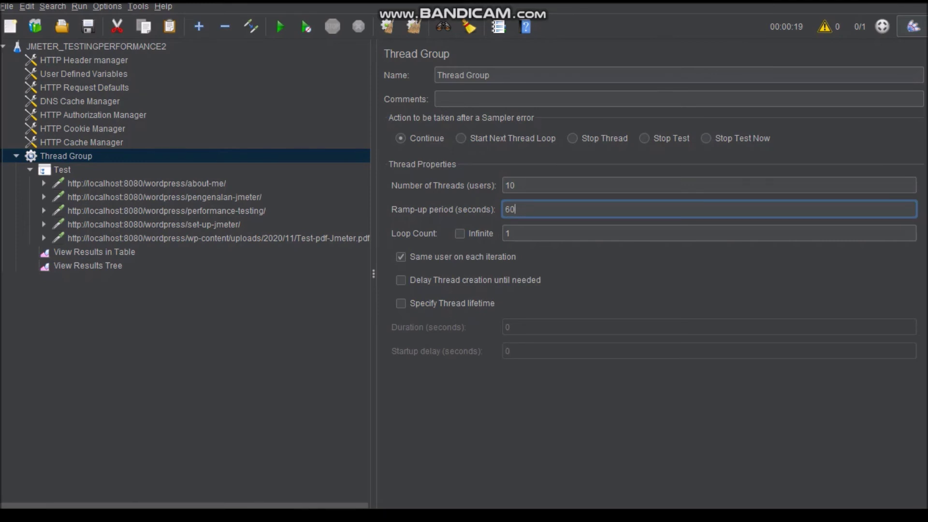
Set the Thread Group's number of threads to 1 and its ramp-up period to 1 second.
click(516, 185)
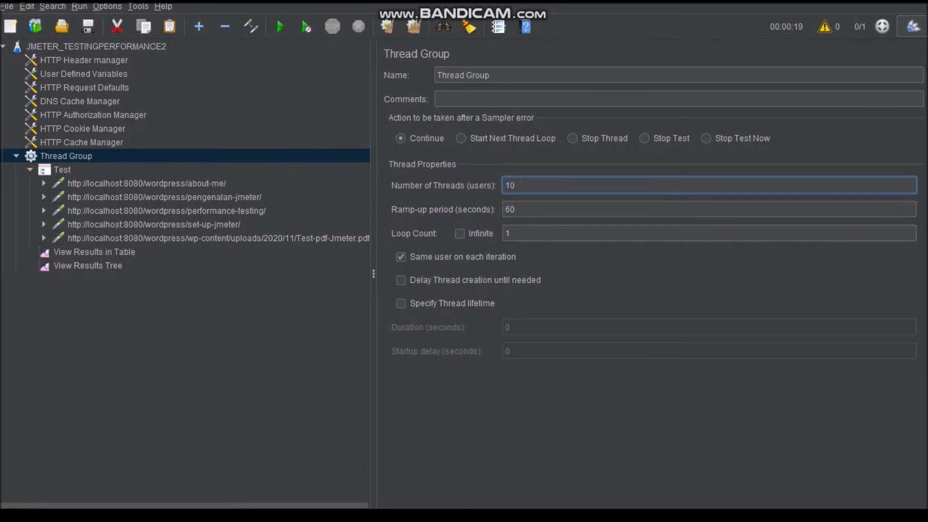
key(BackSpace)
key(Tab)
text(1)
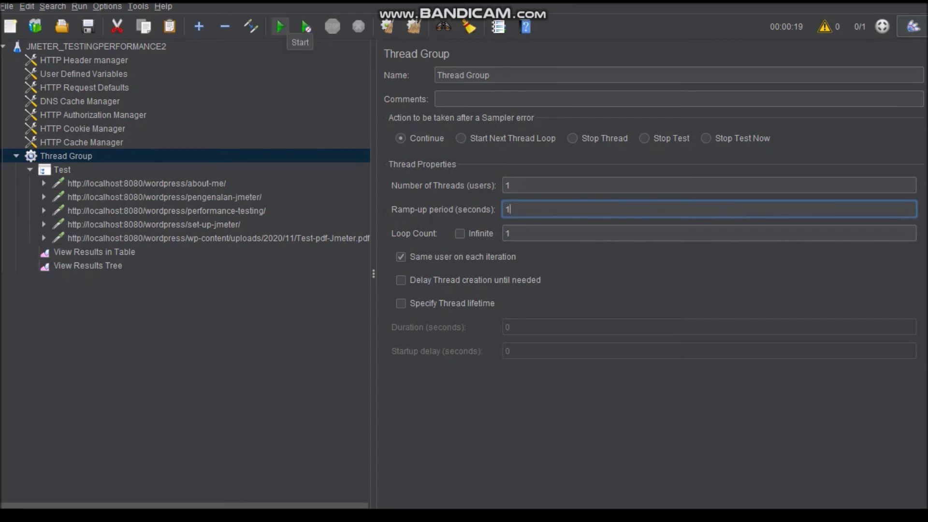
Run the JMETER_TESTINGPERFORMANCE2 test plan and open the View Results in Table listener.
click(280, 26)
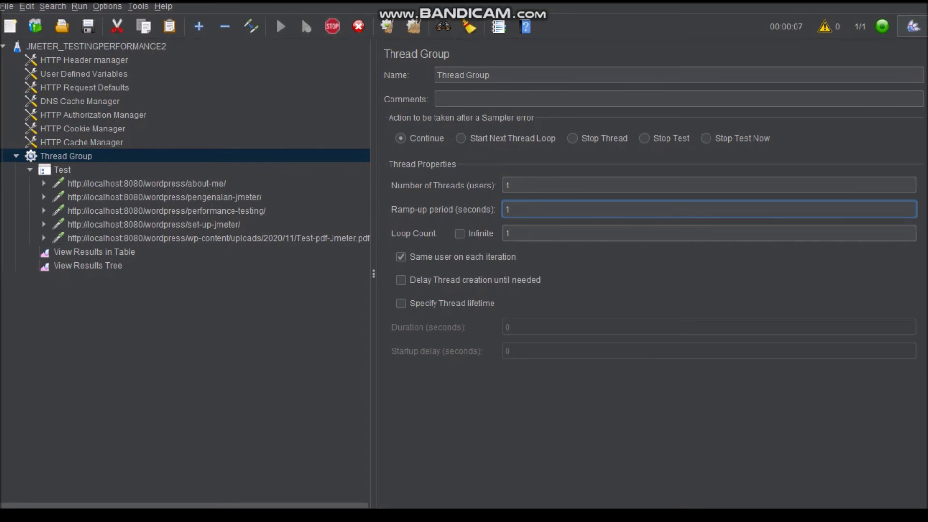
click(95, 252)
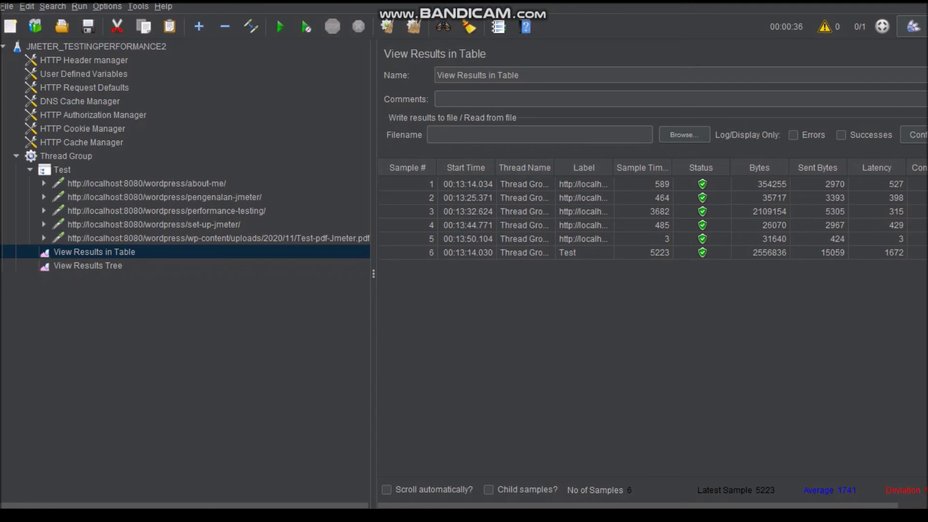
click(95, 252)
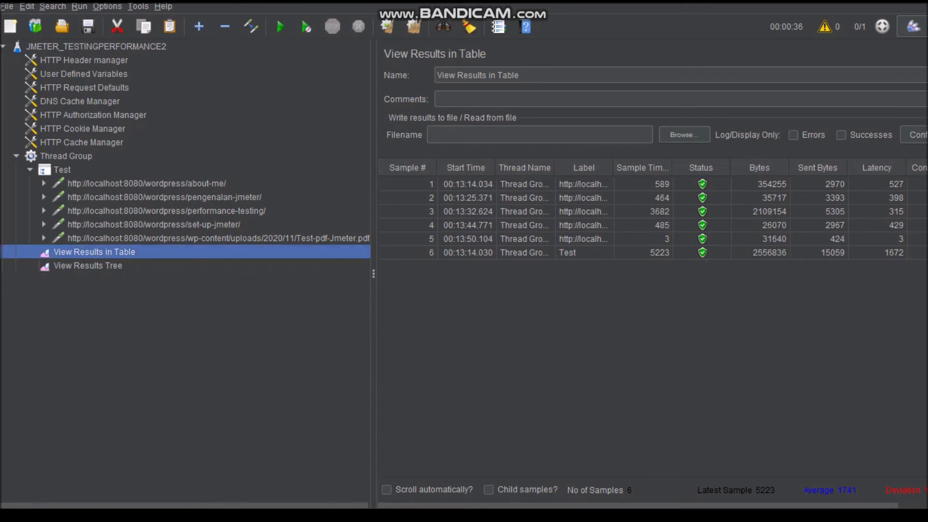
Narrow the Sample Time and Latency columns and examine the start time, status and latency of the sample rows.
drag(673, 167, 646, 167)
drag(905, 168, 876, 167)
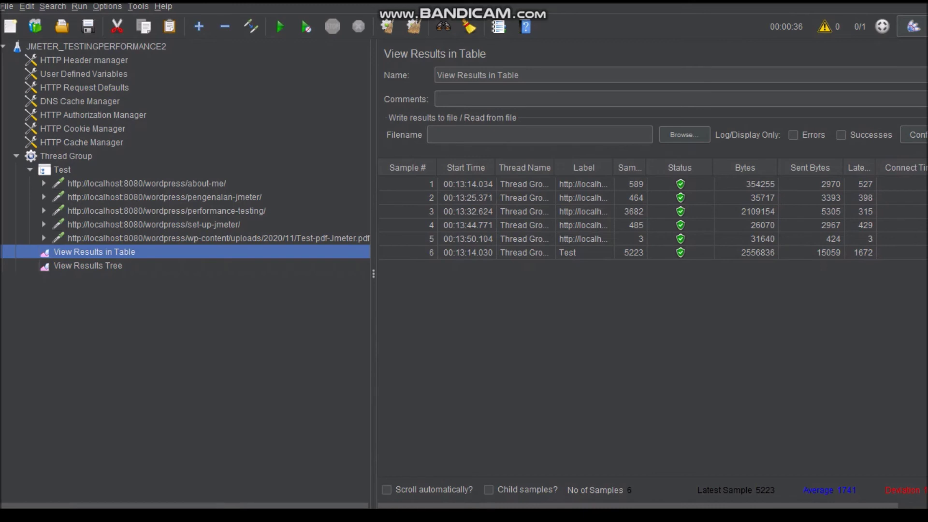
click(468, 184)
key(Down)
key(Down)
key(Down)
key(Down)
key(Up)
key(Up)
key(Up)
key(Left)
key(Left)
click(860, 184)
key(Left)
click(680, 184)
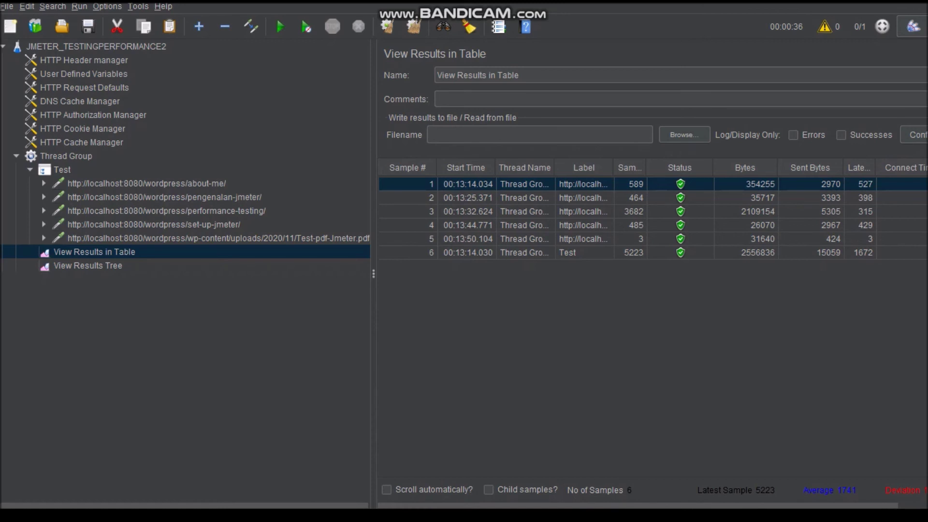
Collapse the Thread Group, switch to Chrome and return to the WordPress site's Set-Up JMeter page.
click(16, 156)
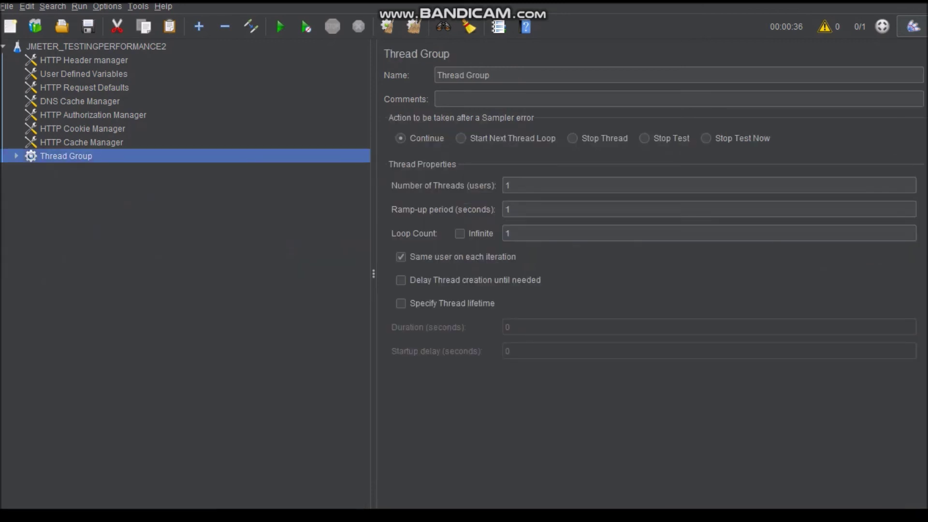
key(alt+Tab)
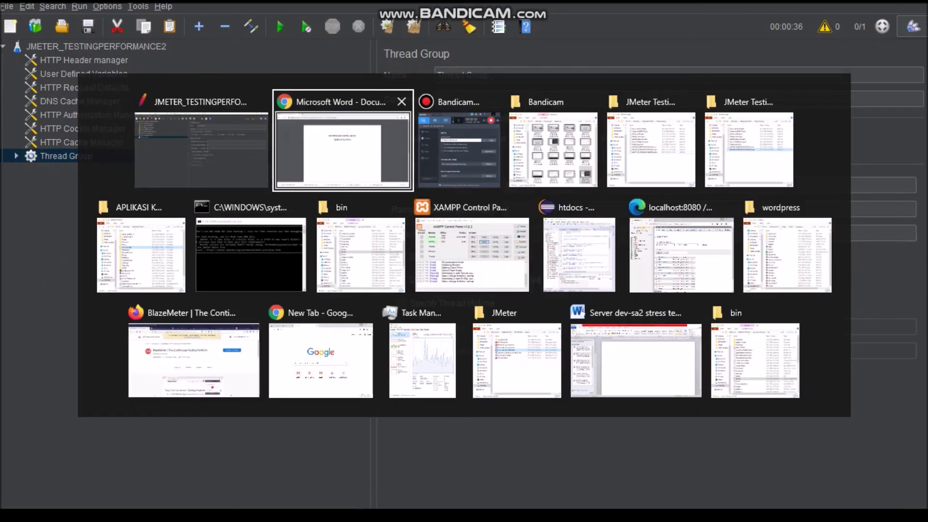
key(alt+Left)
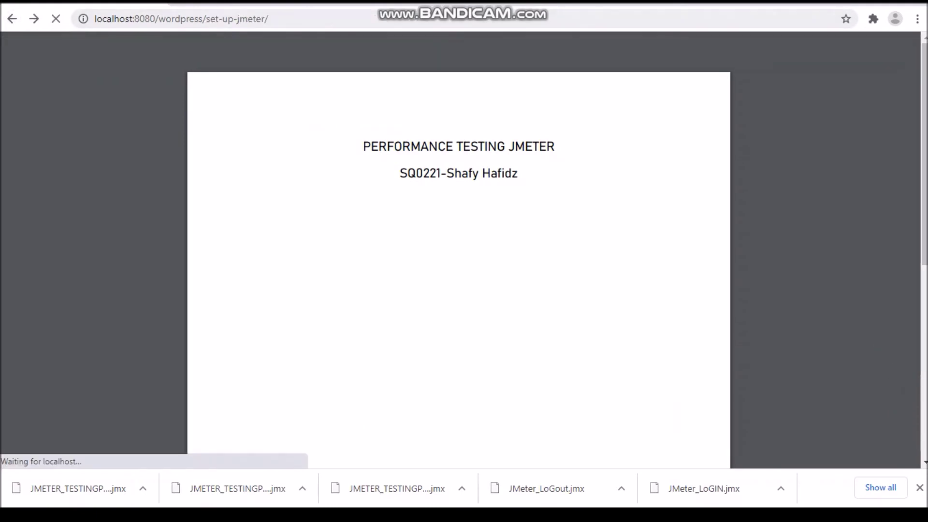
scroll(464, 241, up, 5)
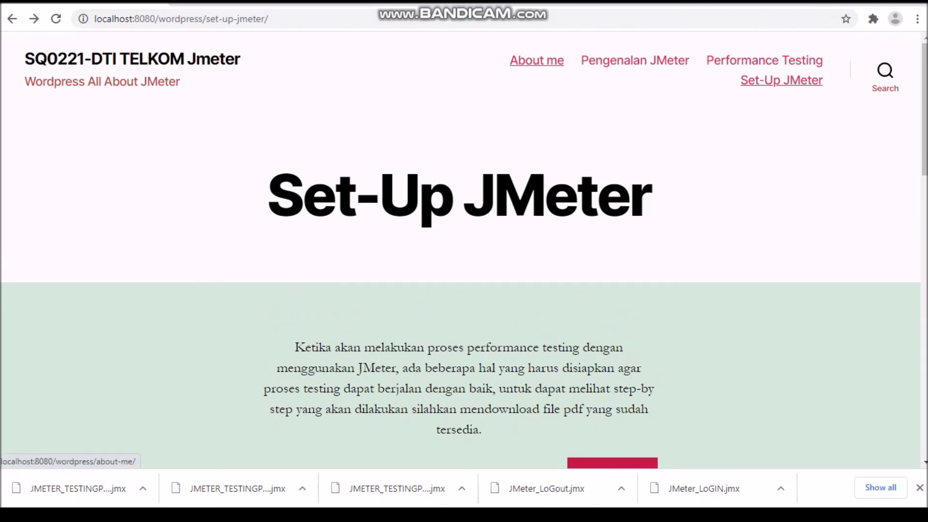
Start a BlazeMeter recording named JMETER_TESTINGPERFORMANCE2 on the Set-Up JMeter page.
click(873, 19)
click(754, 117)
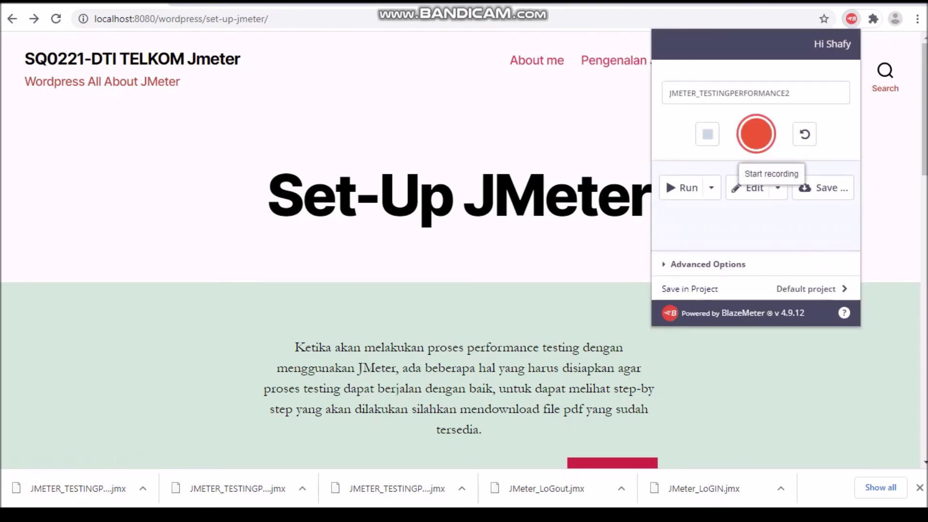
click(756, 133)
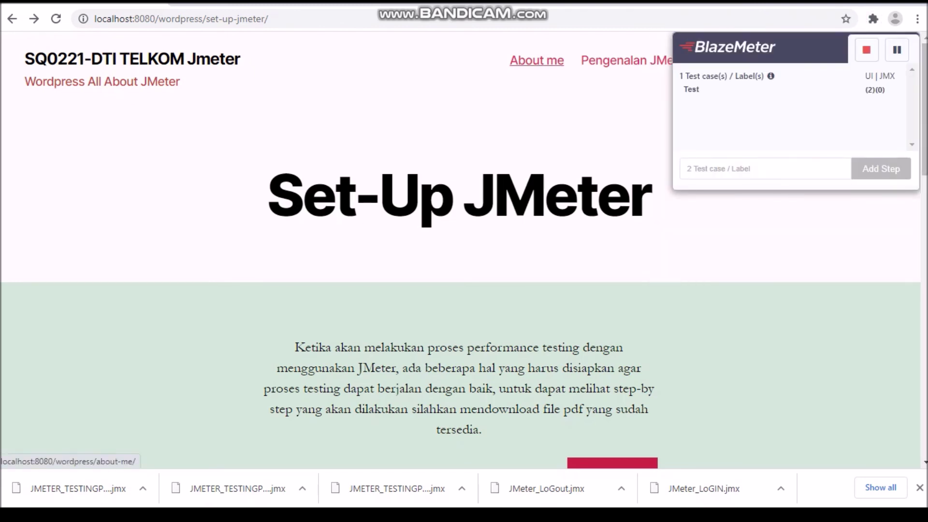
Open the site's About me page while recording and scroll through its content.
click(536, 60)
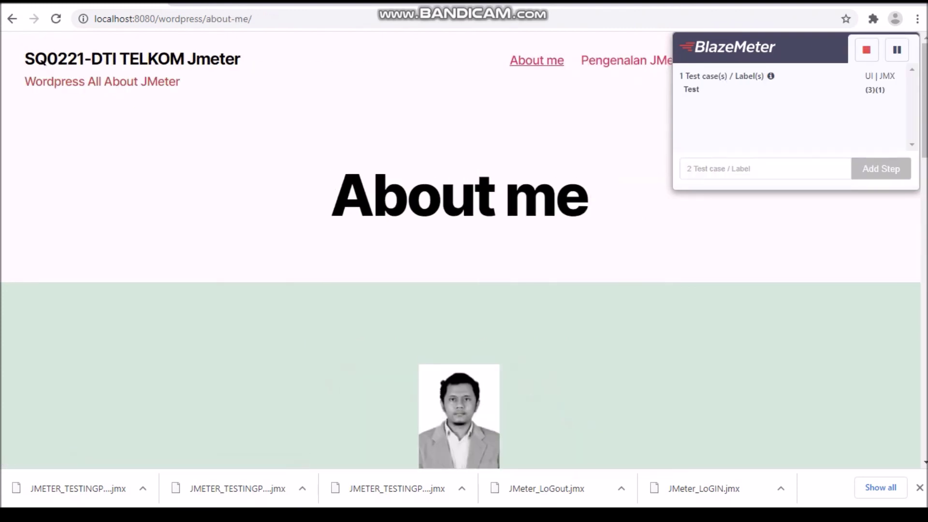
scroll(459, 242, down, 4)
scroll(459, 242, up, 4)
scroll(459, 242, down, 2)
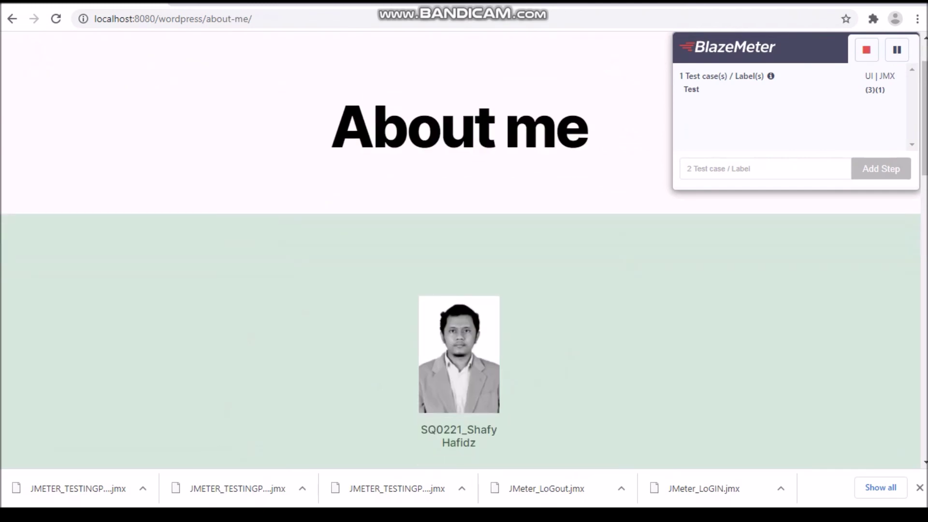
Stop the BlazeMeter recording on the About me page and view the recorder's run, edit and save options.
scroll(459, 242, up, 2)
click(873, 18)
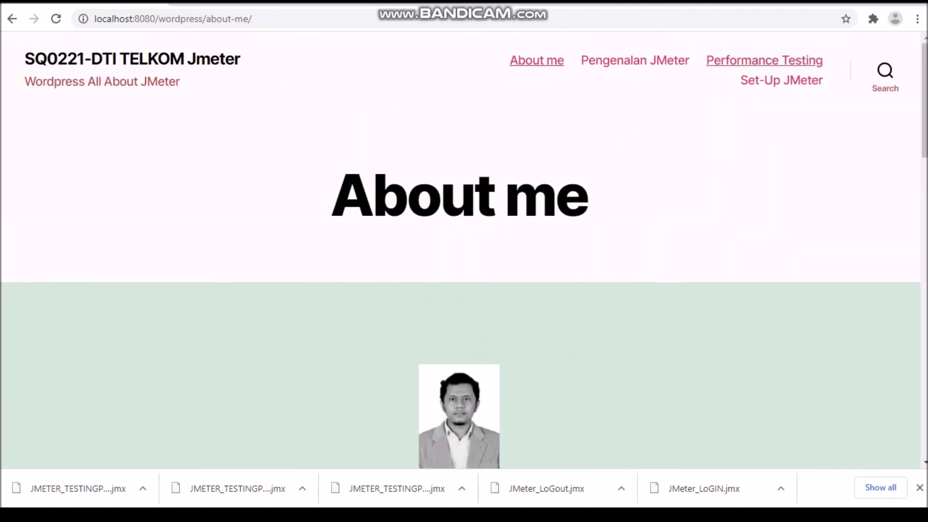
click(872, 19)
click(754, 117)
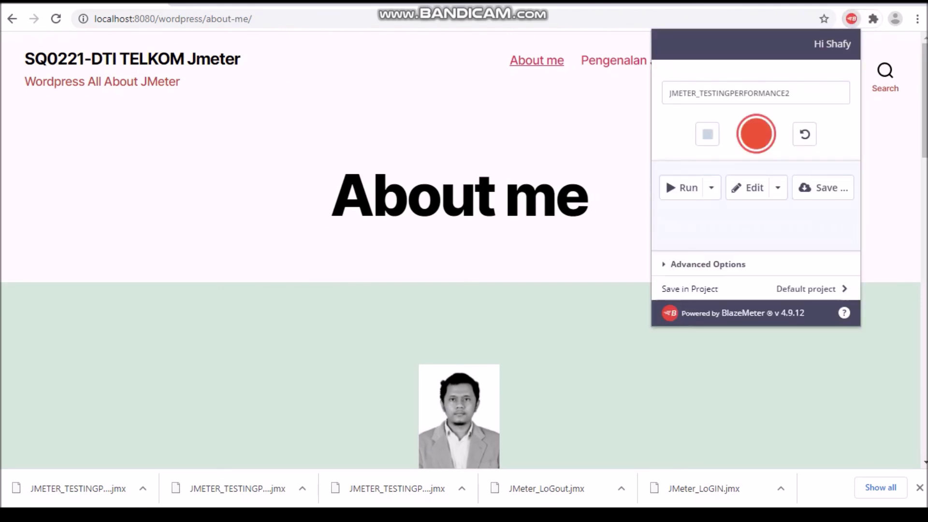
click(756, 134)
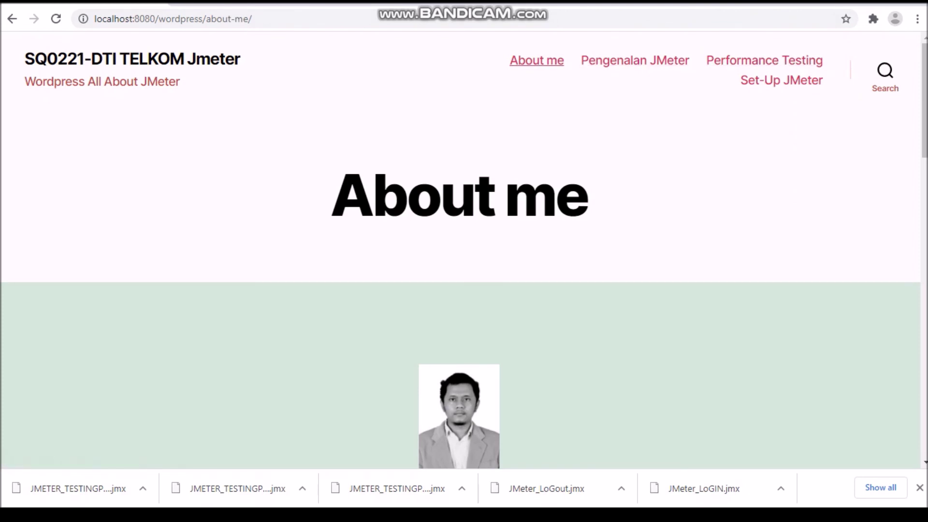
Switch to Apache JMeter, expand the Thread Group, open View Results in Table and widen its Label column.
key(alt+Tab)
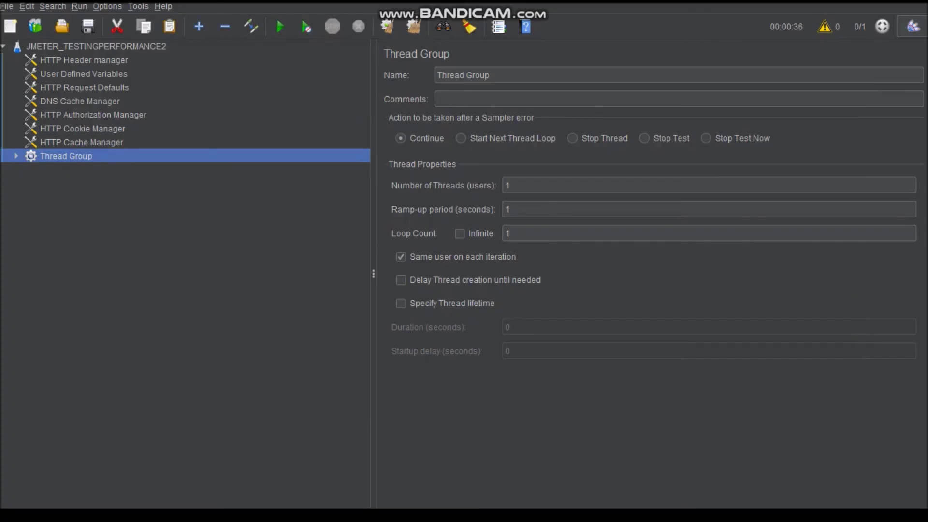
key(Right)
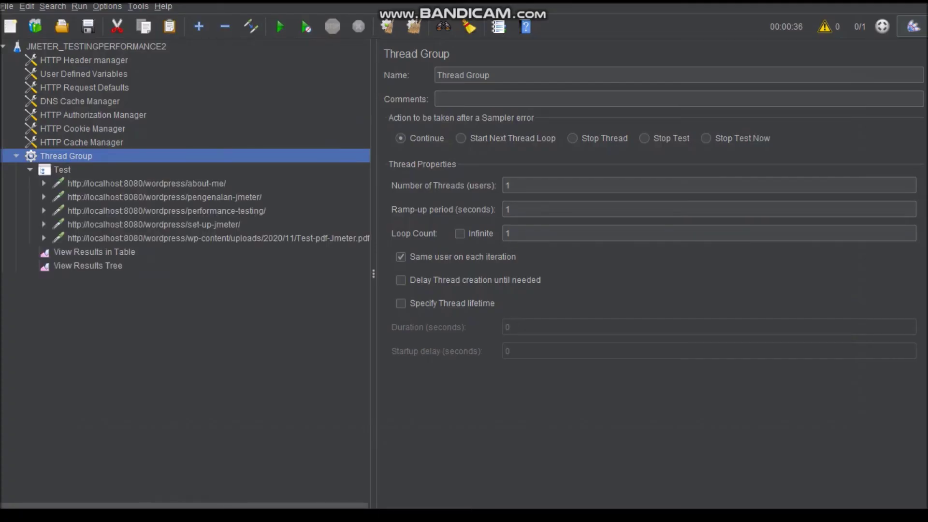
click(95, 252)
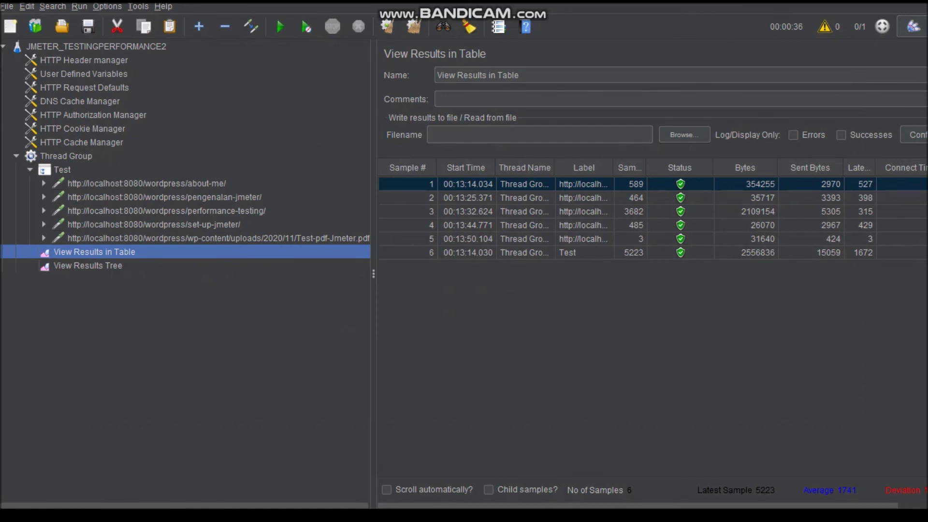
drag(614, 167, 638, 167)
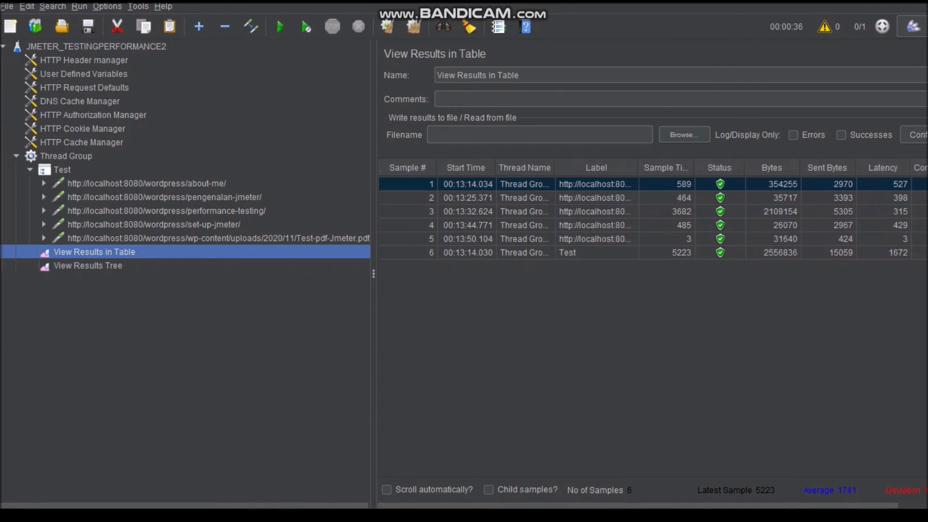
mouse_move(638, 167)
mouse_down()
mouse_move(820, 167)
mouse_move(643, 167)
mouse_up()
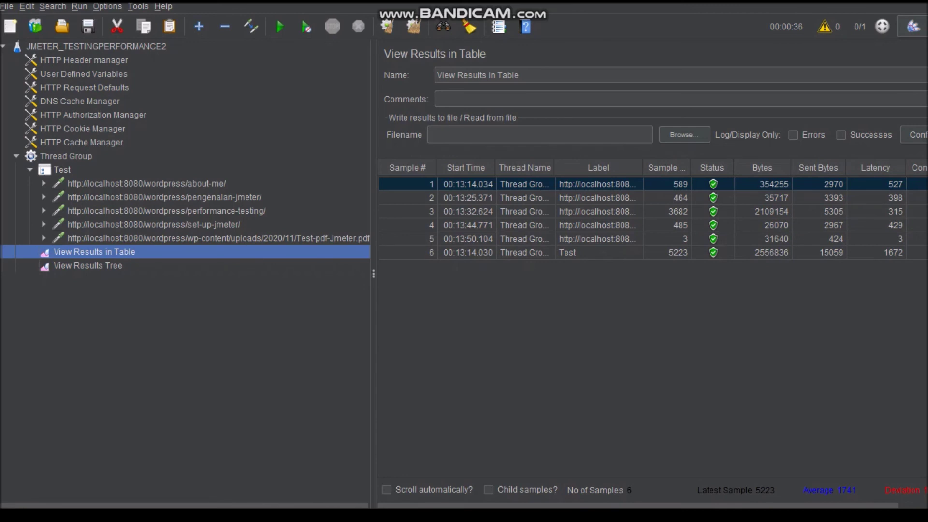
mouse_move(643, 167)
mouse_down()
mouse_move(821, 167)
mouse_move(657, 167)
mouse_up()
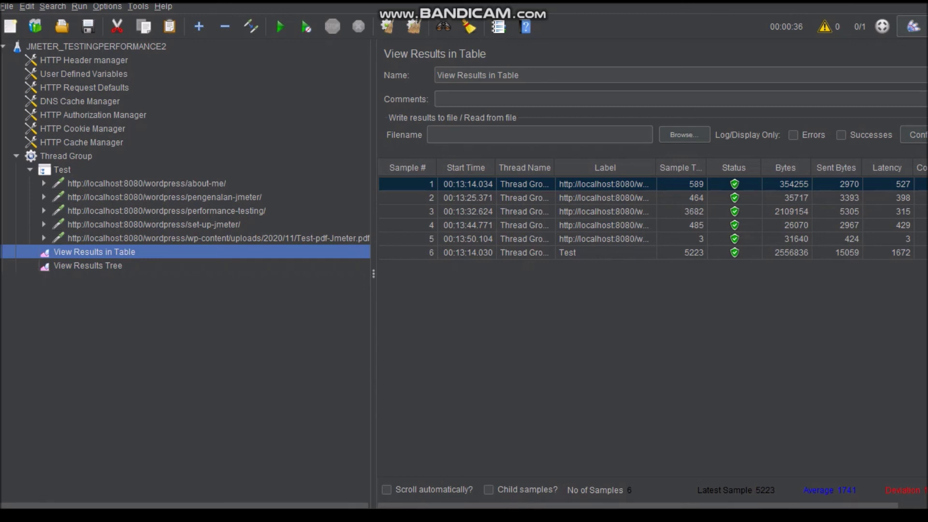
Switch to the Word test report and go to its Spesifikasi Server section.
key(alt+Tab)
key(alt+Tab)
key(alt+Tab)
key(alt+Tab)
key(alt+Tab)
key(alt+Tab)
key(alt+Tab)
key(alt+Tab)
key(alt+Tab)
key(alt+Tab)
key(alt+Tab)
key(alt+Tab)
key(alt+Tab)
key(alt+Tab)
key(alt+Tab)
key(alt+Tab)
key(alt+Tab)
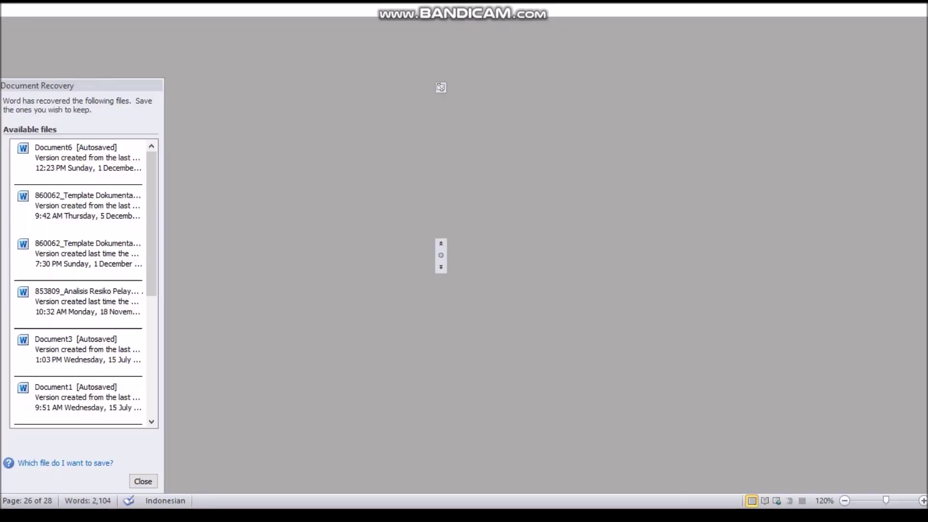
scroll(551, 290, up, 10)
scroll(551, 290, down, 5)
scroll(551, 290, down, 15)
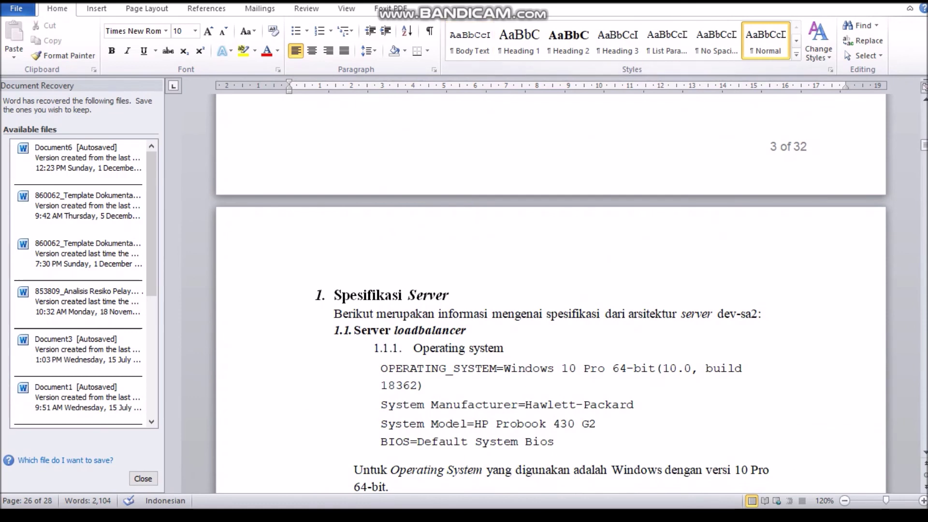
Examine the load balancer server's operating system, CPU, memory, disk and IP address specifications.
scroll(551, 290, down, 1)
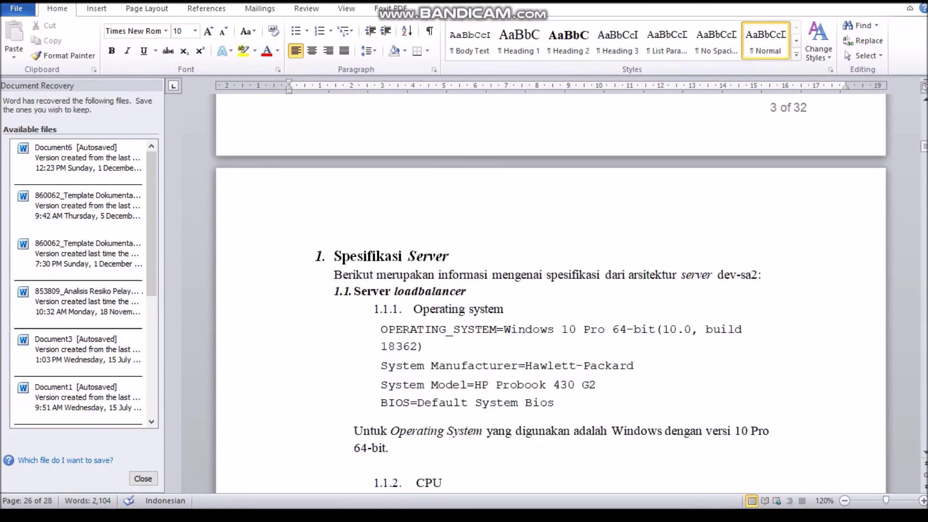
scroll(551, 290, down, 3)
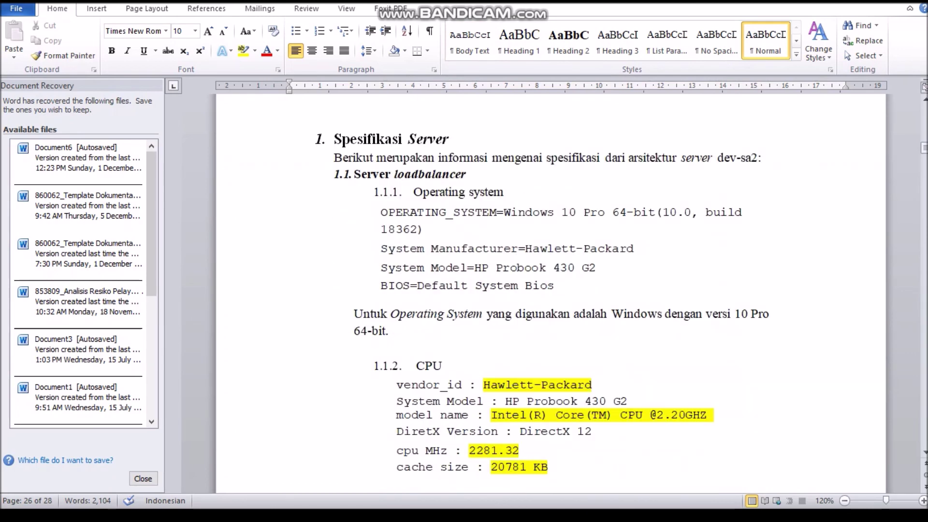
scroll(551, 290, down, 4)
scroll(551, 290, up, 2)
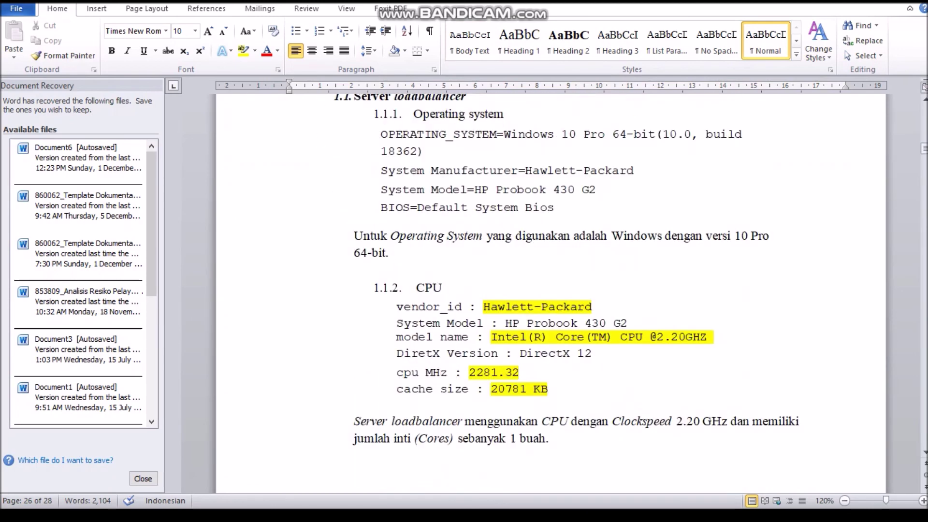
scroll(551, 290, down, 20)
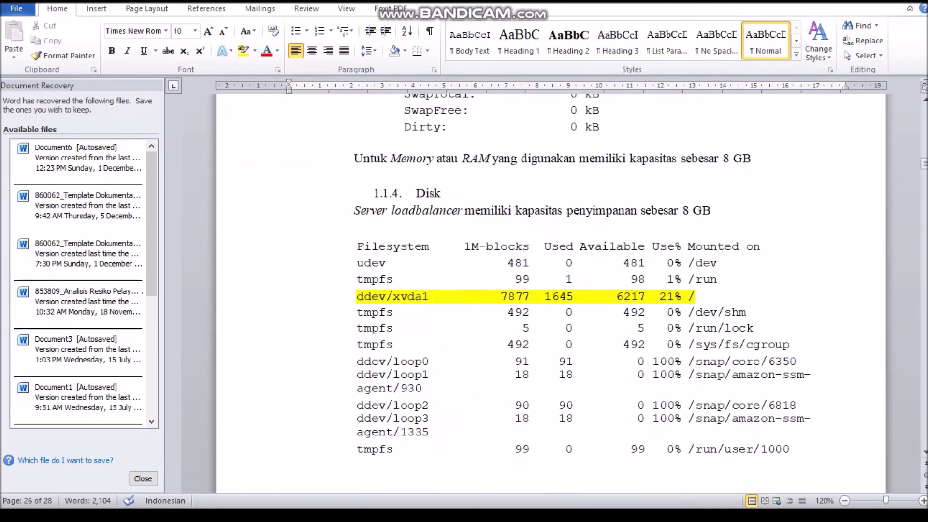
scroll(551, 290, down, 20)
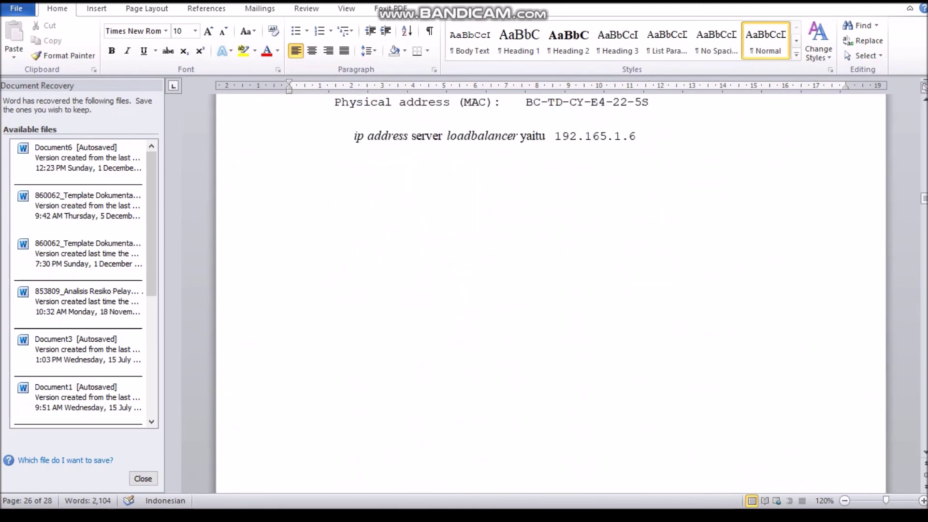
Review the tested pages' sizes, assets and URLs, and the Istilah penting definitions of connect and latency time.
scroll(551, 290, down, 6)
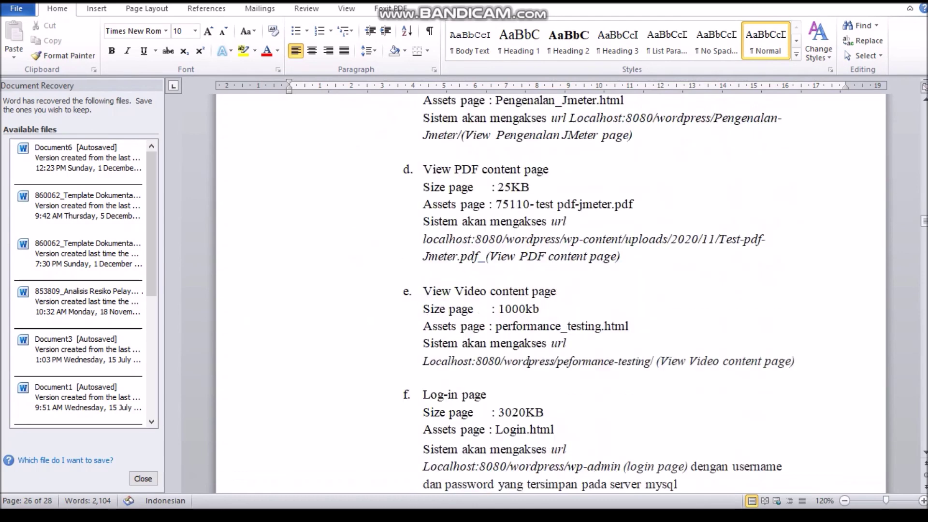
scroll(551, 290, up, 8)
scroll(551, 290, down, 6)
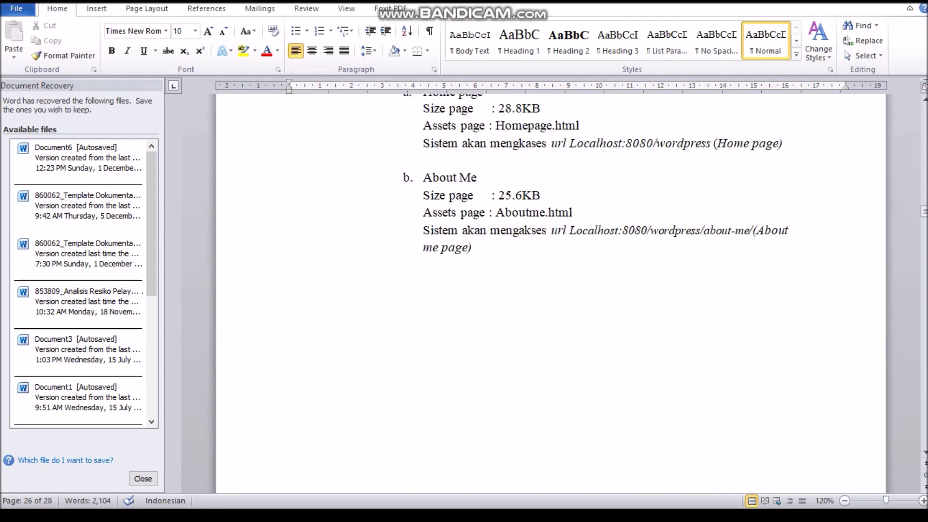
scroll(551, 290, up, 2)
scroll(551, 290, down, 12)
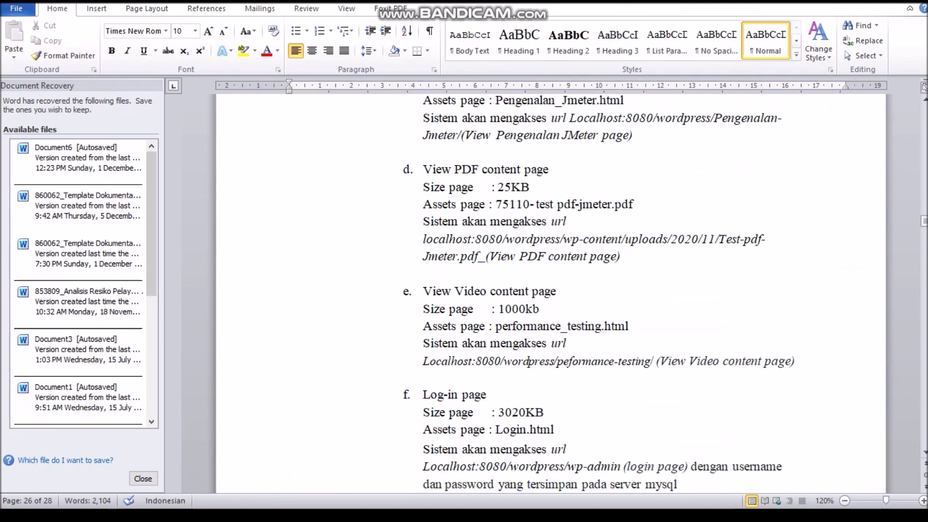
scroll(551, 290, down, 3)
scroll(551, 290, down, 3)
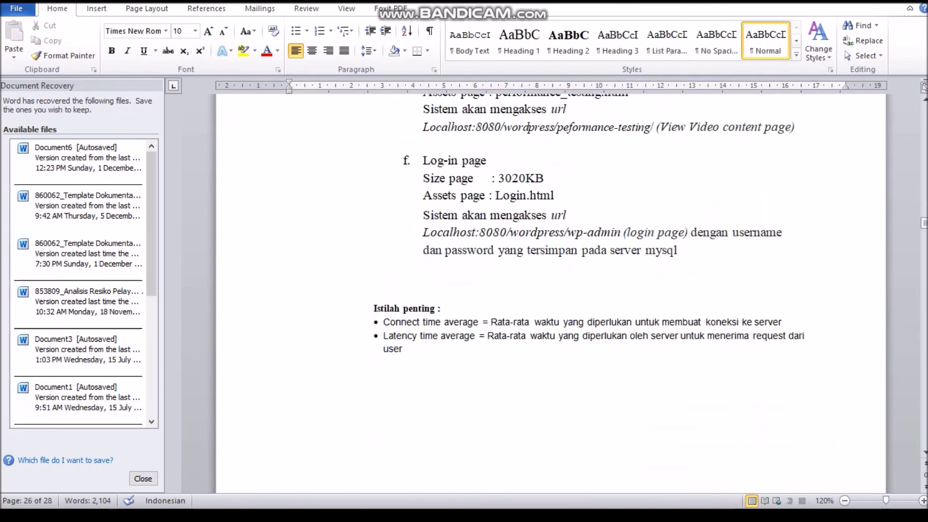
Examine the Homepage test results table and compare the CPU usage screenshots before and after the 10-user load.
scroll(551, 290, down, 18)
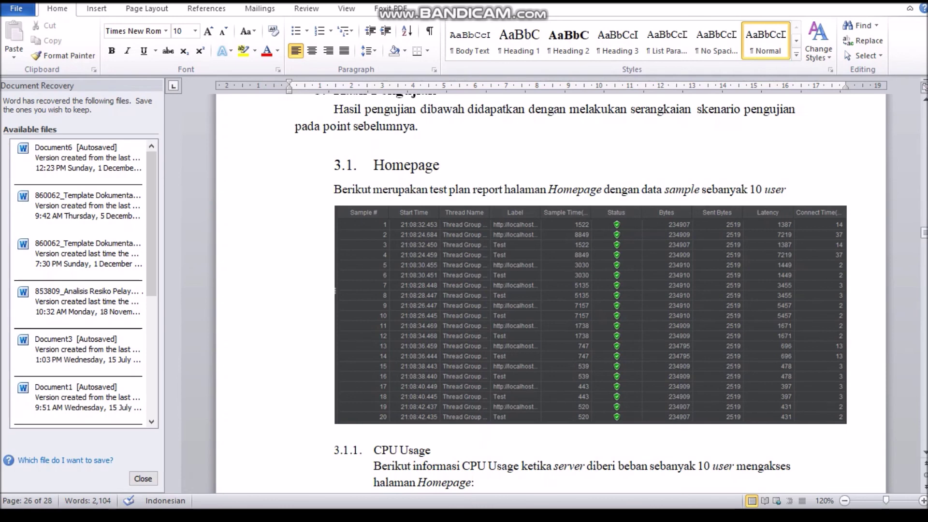
scroll(551, 290, down, 20)
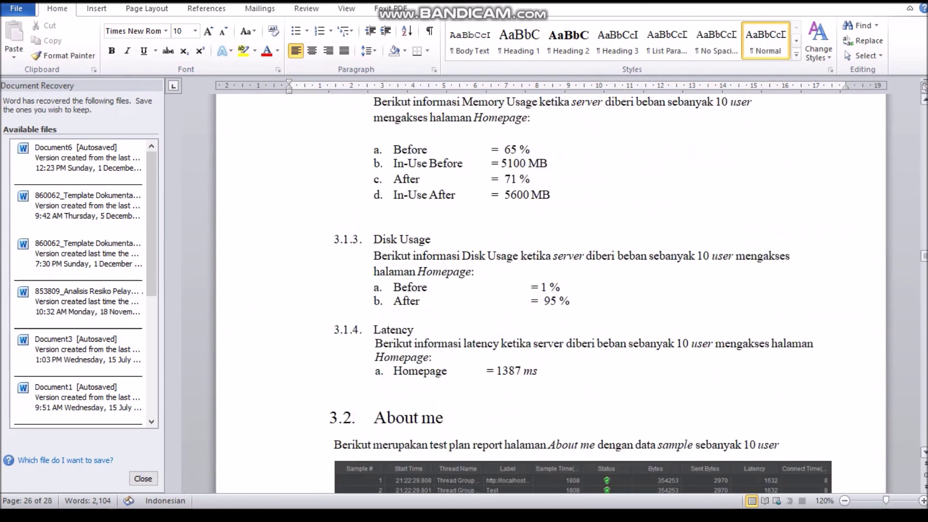
drag(924, 255, 925, 243)
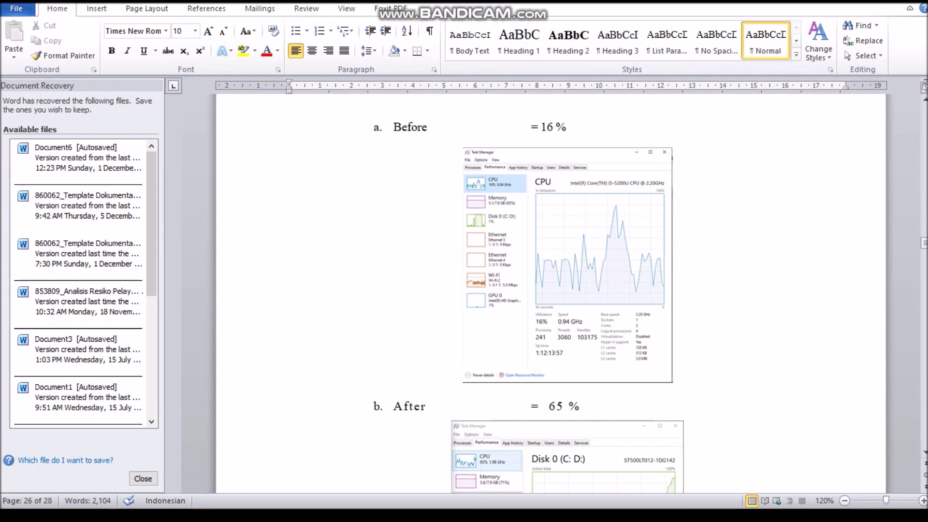
scroll(551, 290, down, 5)
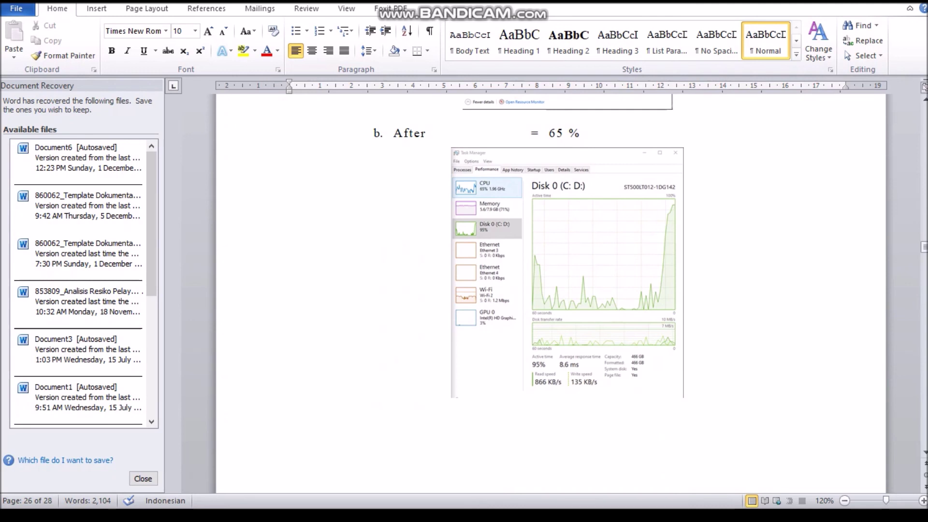
scroll(551, 290, up, 10)
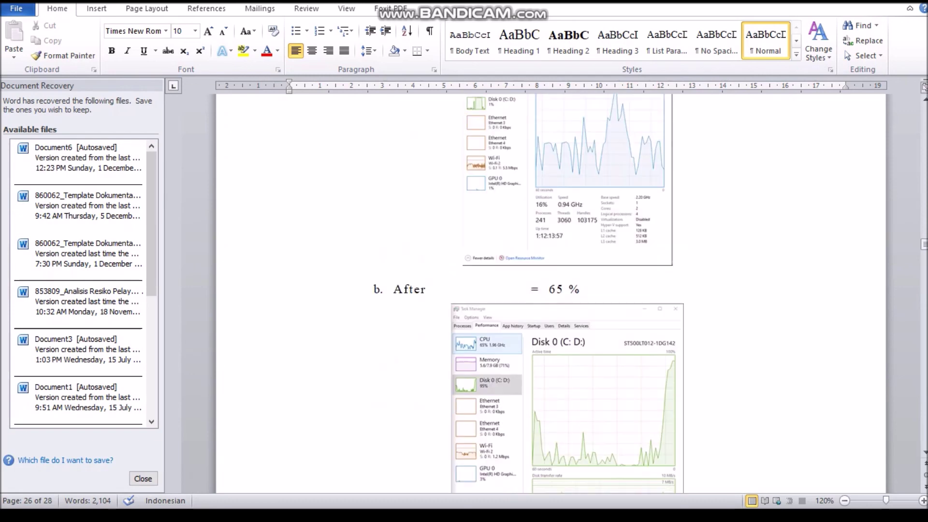
scroll(551, 290, down, 4)
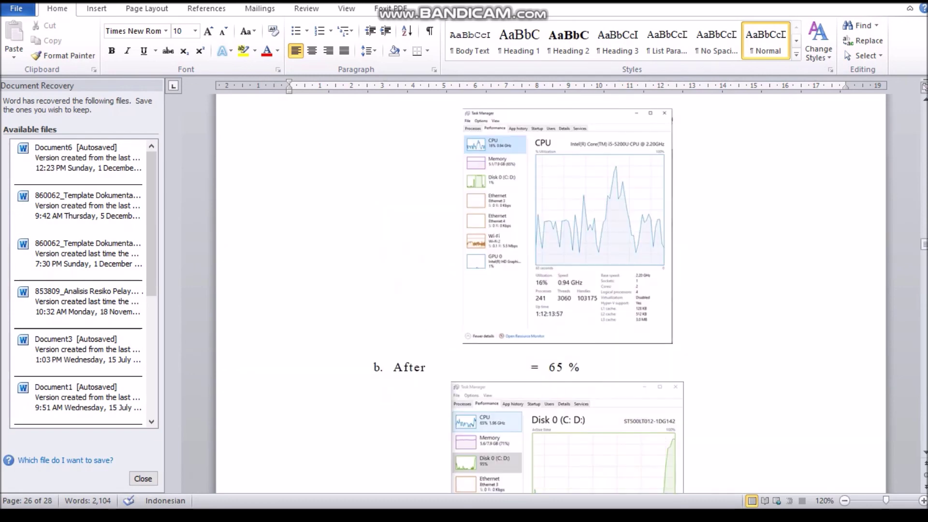
scroll(551, 290, up, 3)
scroll(551, 290, down, 5)
scroll(551, 290, up, 3)
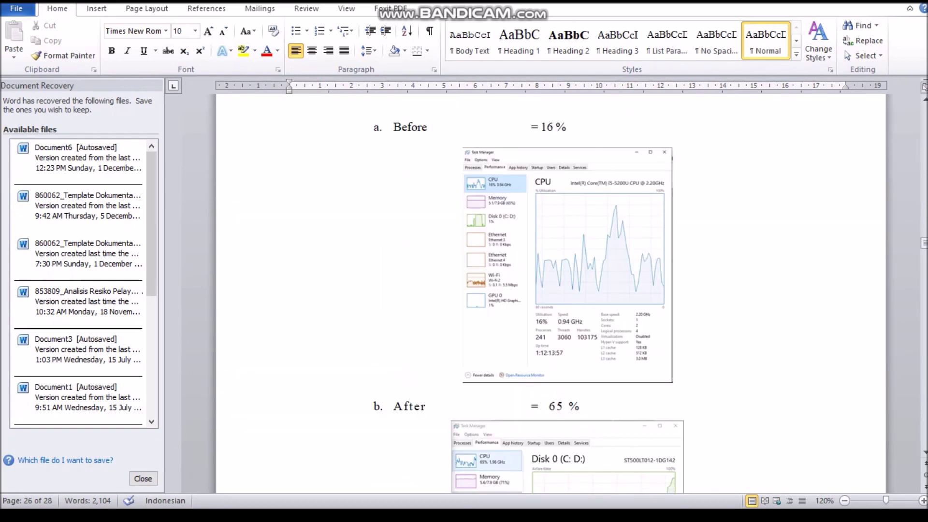
scroll(551, 290, down, 8)
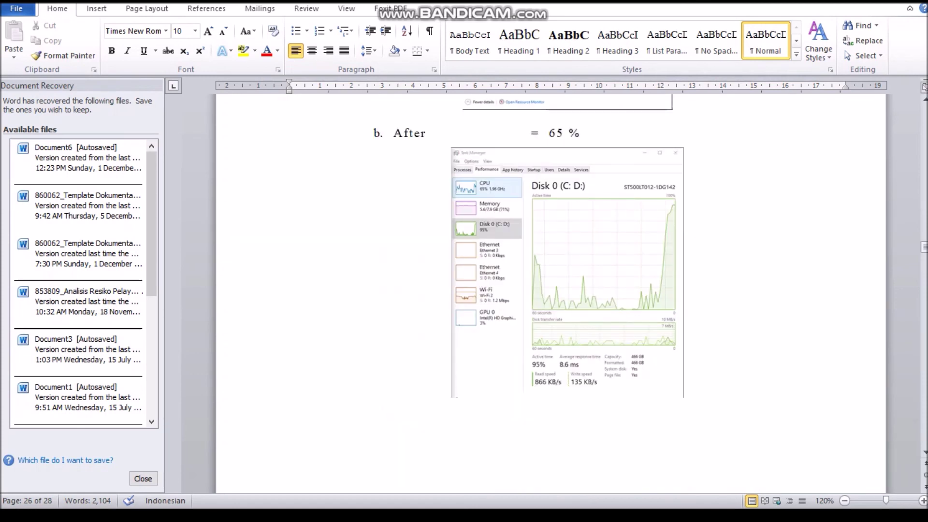
scroll(551, 290, up, 8)
Review the Homepage memory, disk and latency figures and the About me test results.
scroll(551, 290, down, 20)
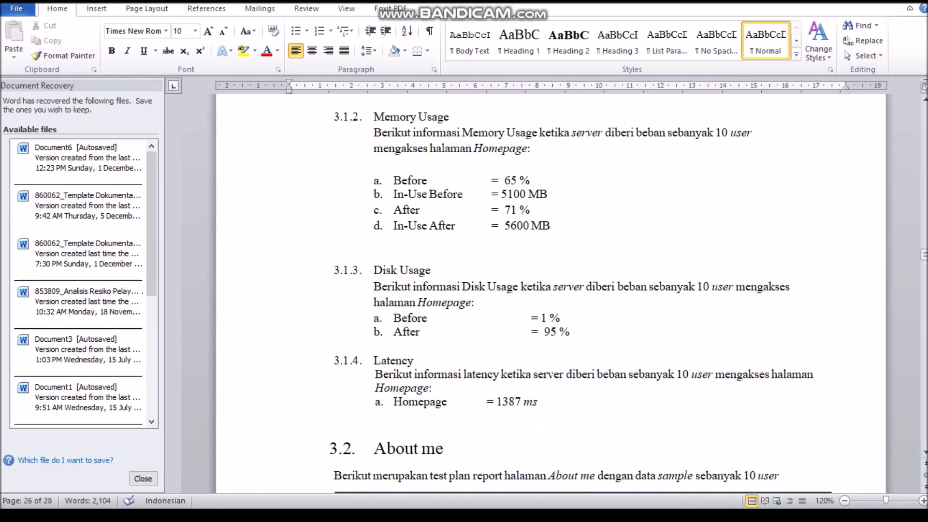
scroll(551, 290, down, 8)
scroll(551, 290, up, 5)
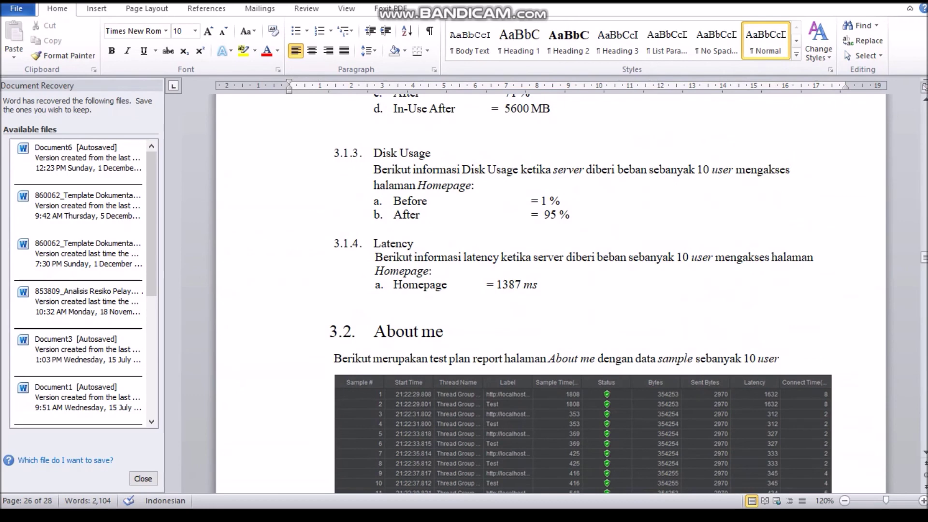
scroll(550, 290, down, 20)
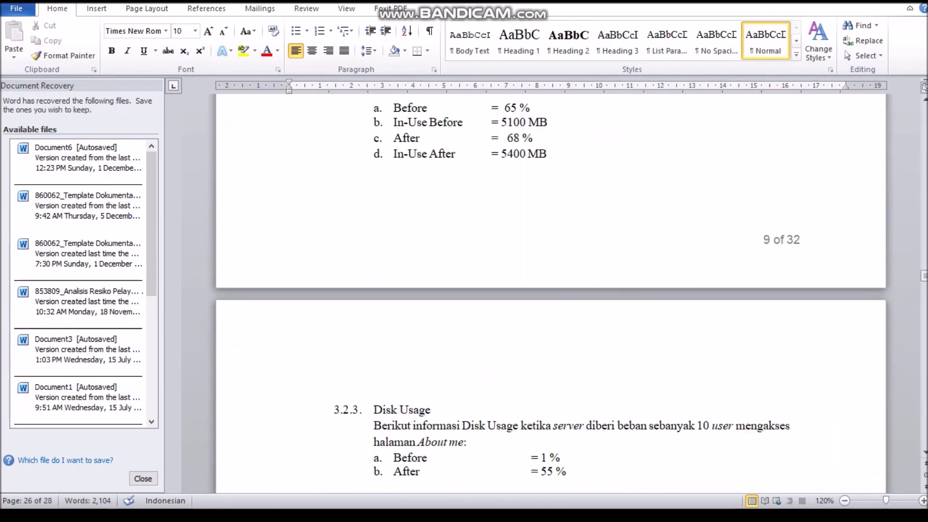
Read the Kesimpulan section and place the text cursor after "sebesar" in point 4.1.
scroll(551, 290, down, 20)
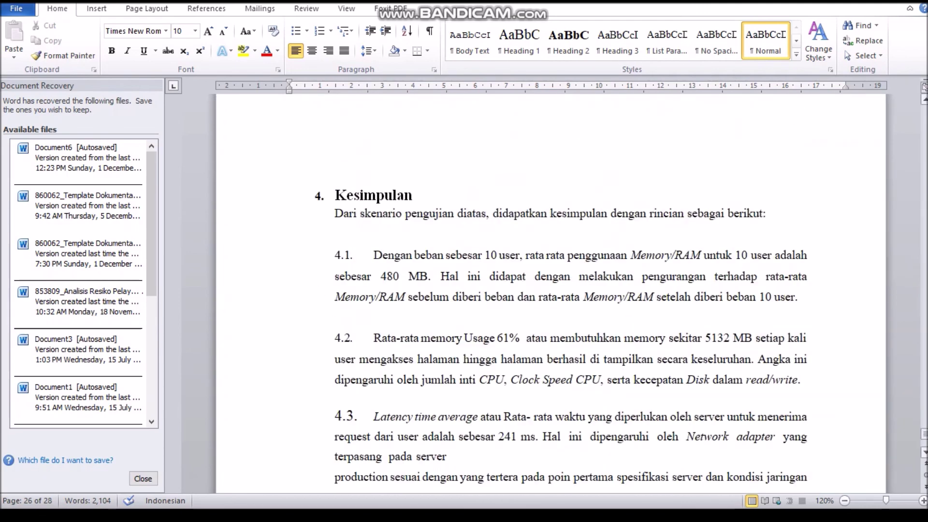
scroll(551, 290, down, 6)
scroll(551, 290, up, 1)
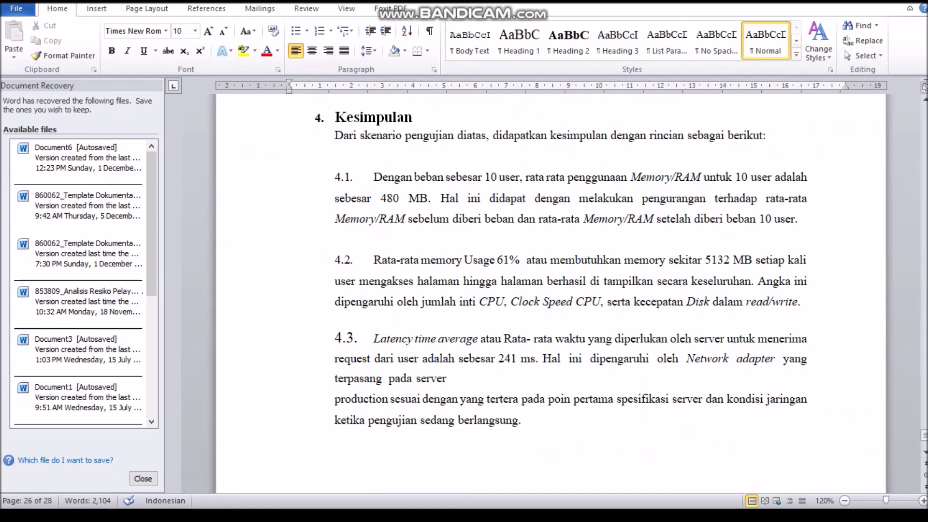
click(393, 198)
click(371, 198)
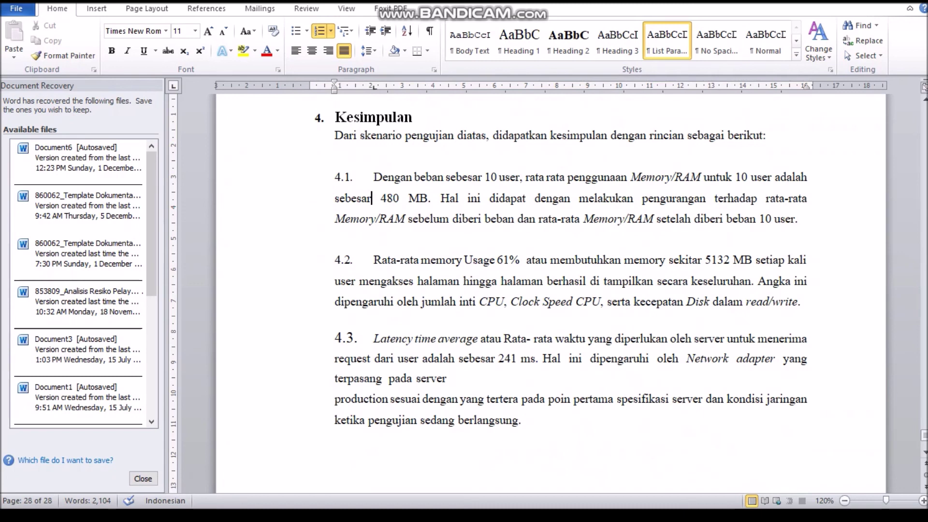